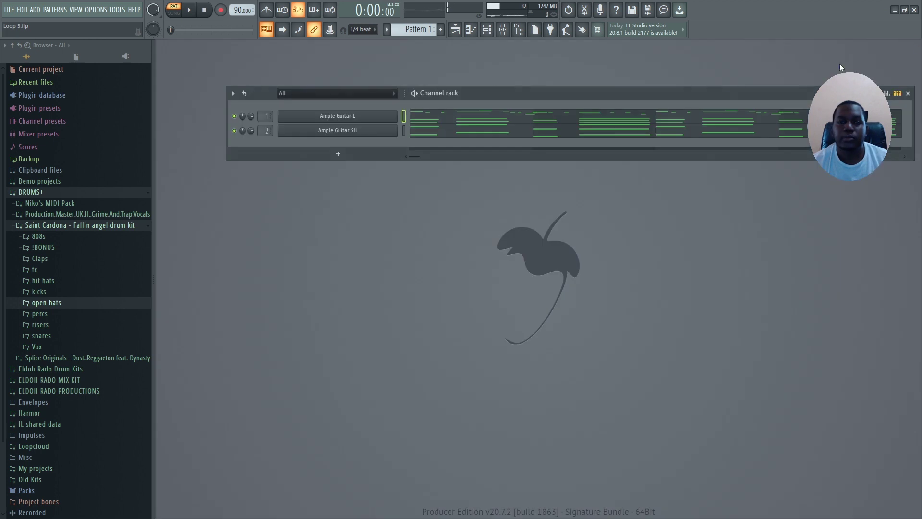
Reposition the channel rack and add the Clap (Bomb) sample from the drum kit's Claps folder as a new channel
drag(493, 93, 456, 96)
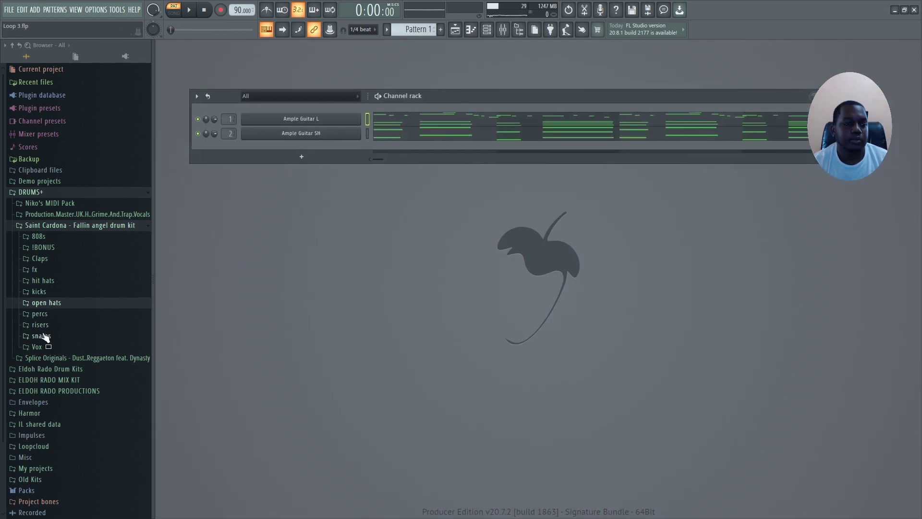
click(50, 259)
drag(53, 270, 448, 154)
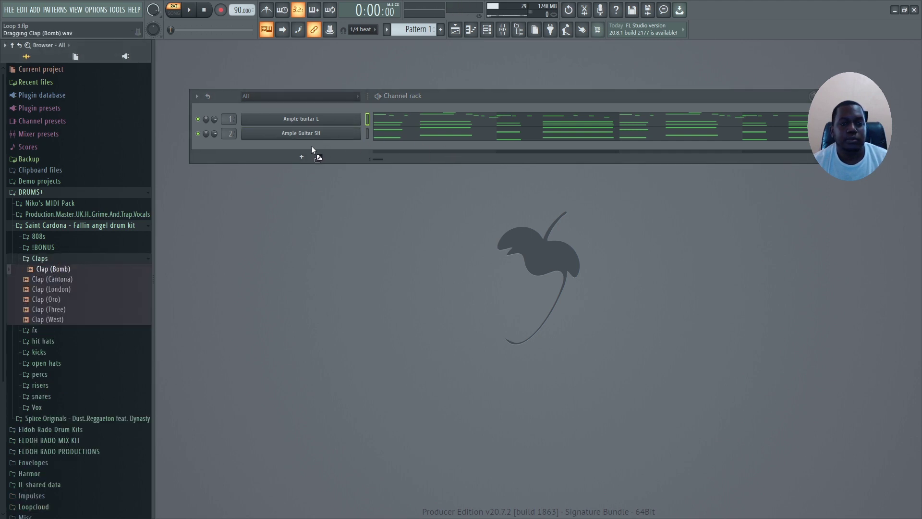
drag(310, 146, 310, 145)
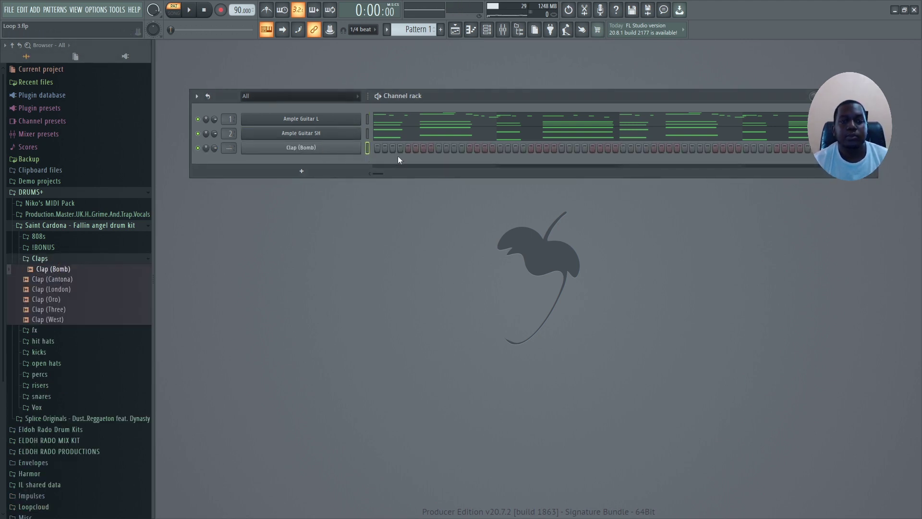
Program the Clap (Bomb) channel with a hit every eight steps, on steps 5, 13, 21, 29, 37, 45 and 53
key(space)
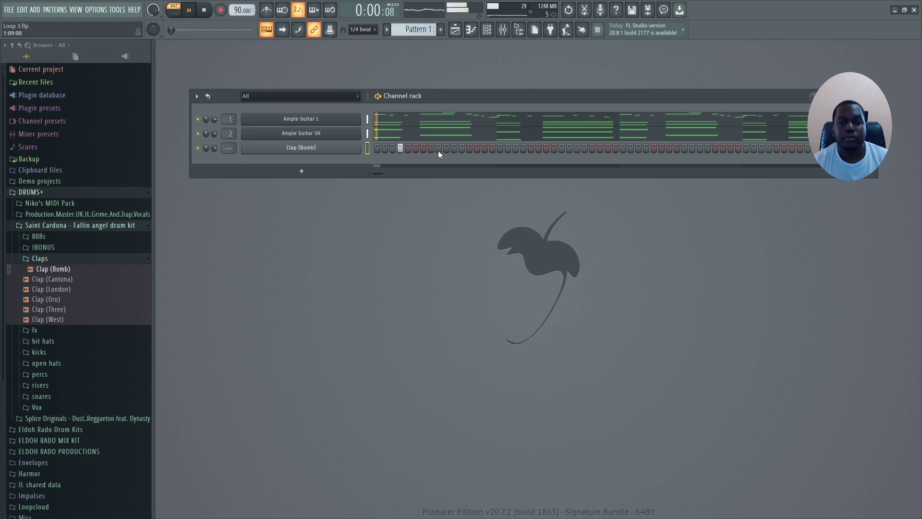
key(space)
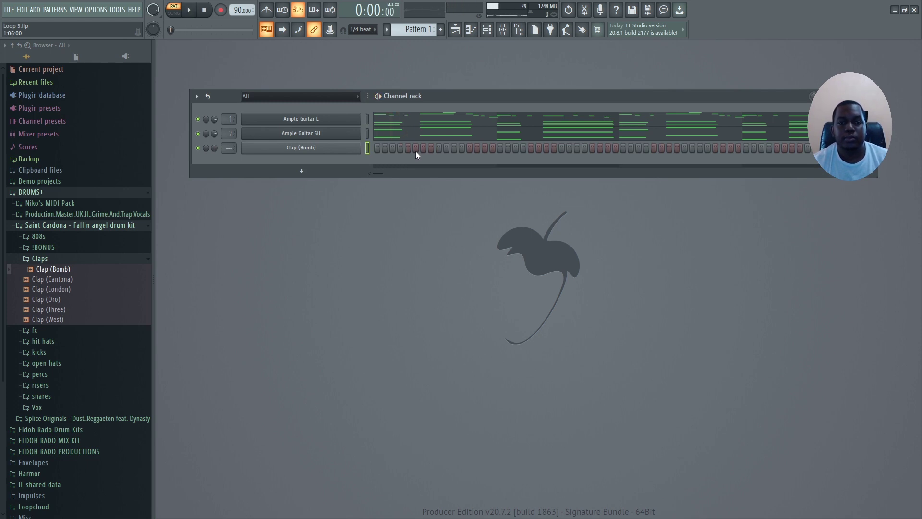
key(space)
key(space)
click(409, 149)
key(space)
click(469, 148)
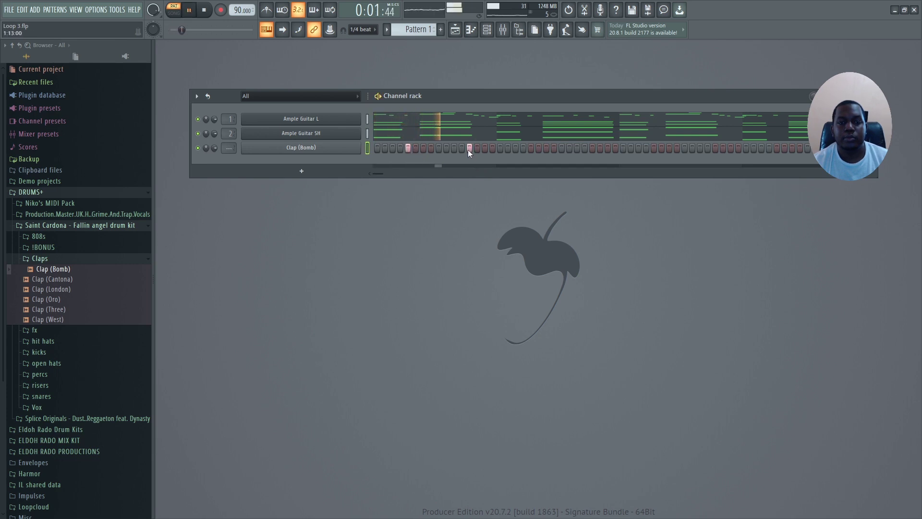
click(530, 148)
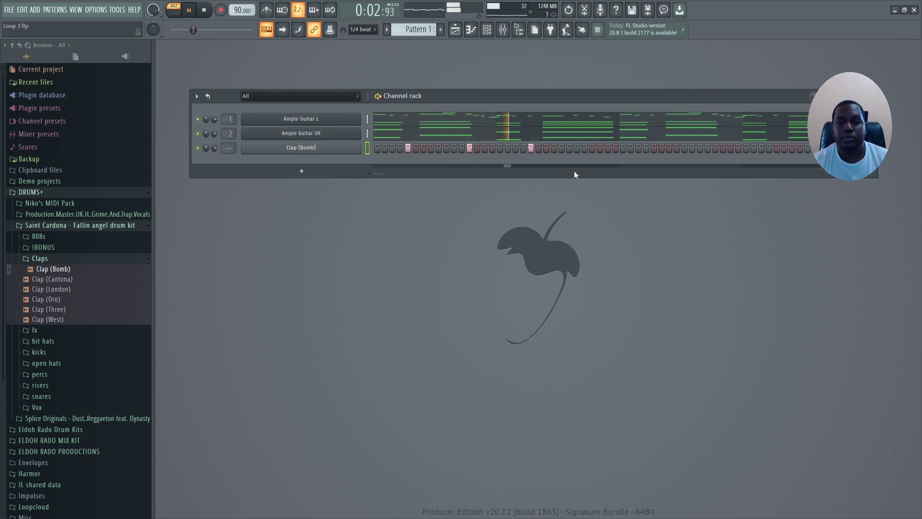
click(592, 148)
click(654, 148)
click(715, 148)
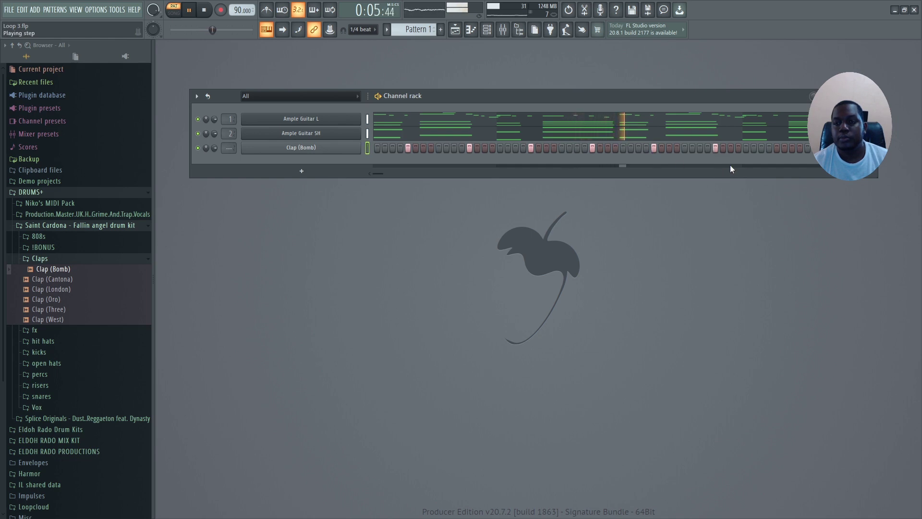
click(776, 149)
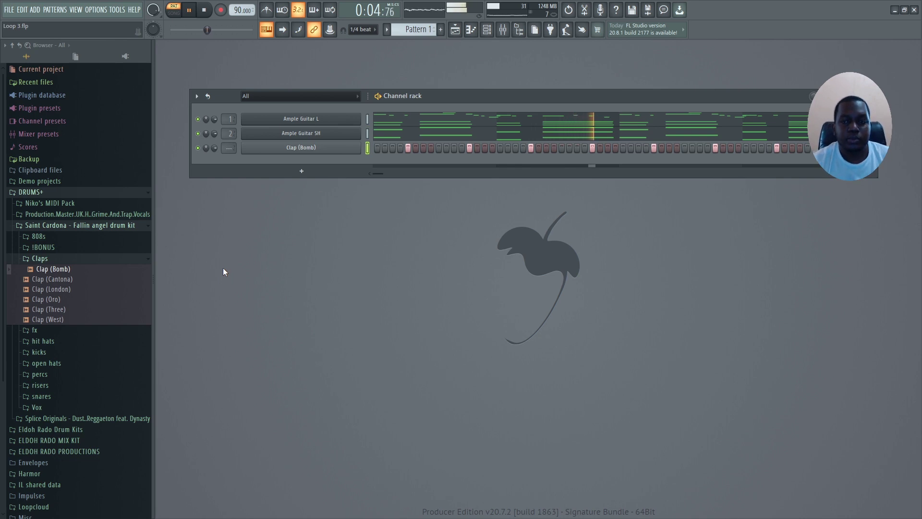
Audition Kick (Drip) from the drum kit's kicks folder and add it as a new channel below the clap
click(48, 259)
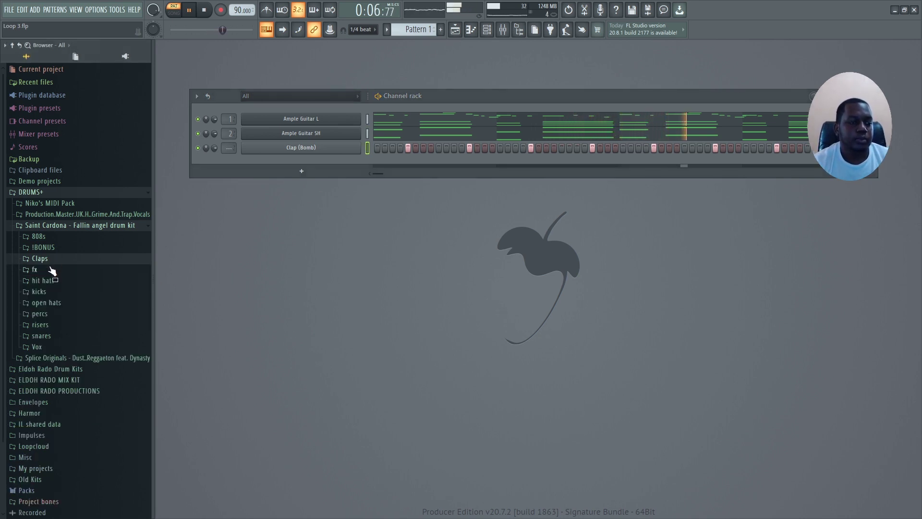
click(48, 292)
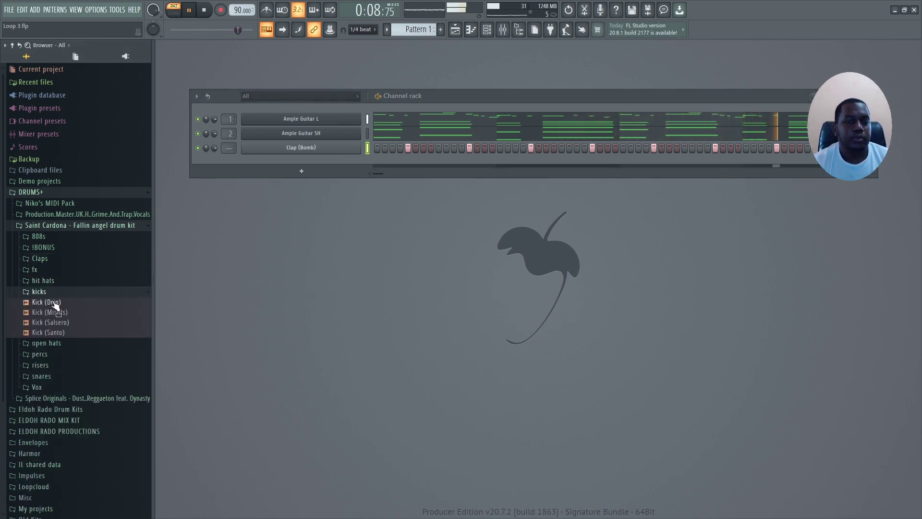
click(56, 305)
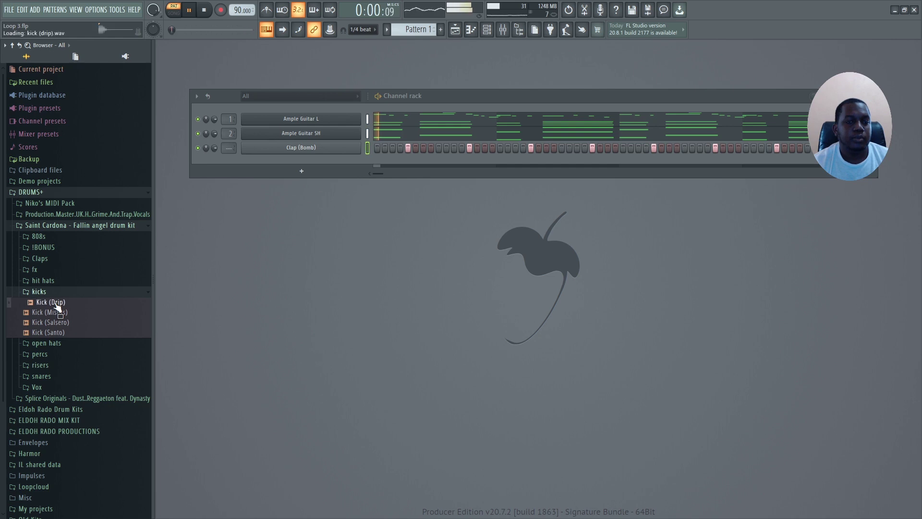
drag(56, 305, 297, 203)
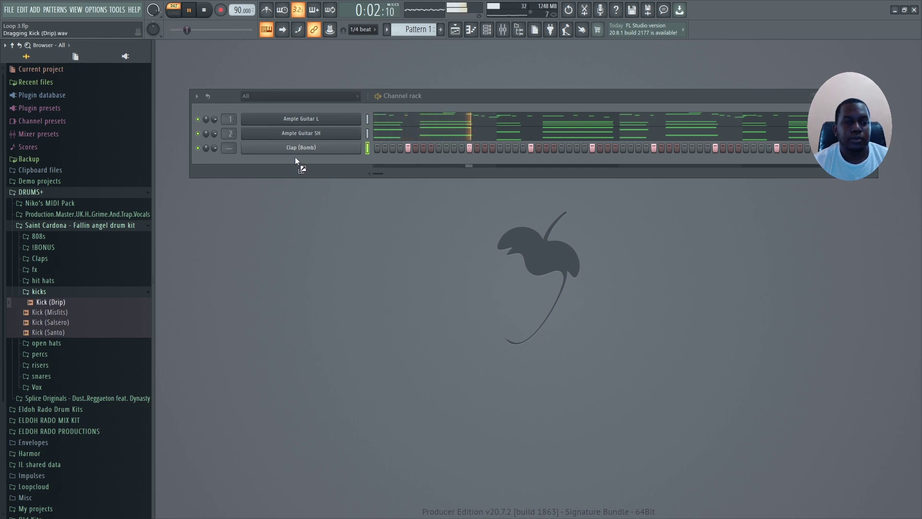
drag(294, 156, 295, 159)
Place Kick (Drip) hits on steps 1, 4, 11, 17, 20 and 27, and repeat the same rhythm from step 33
key(space)
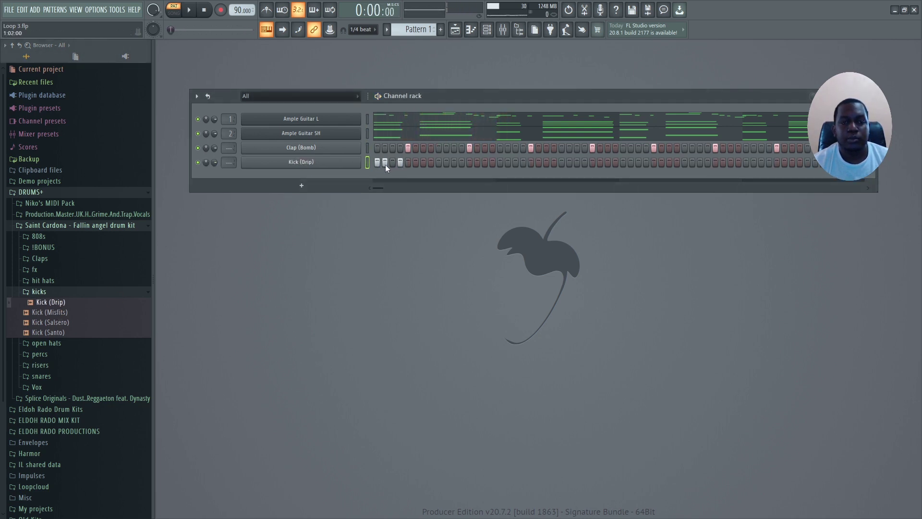
click(385, 162)
key(space)
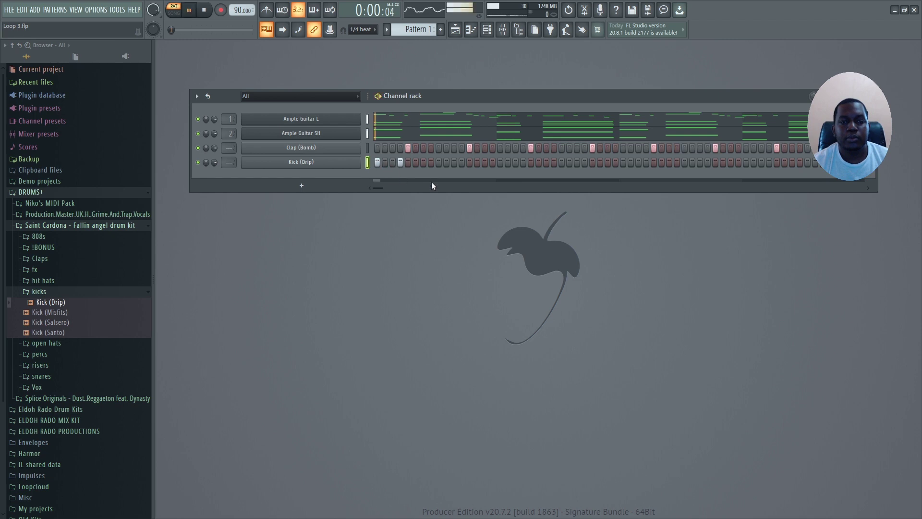
click(454, 162)
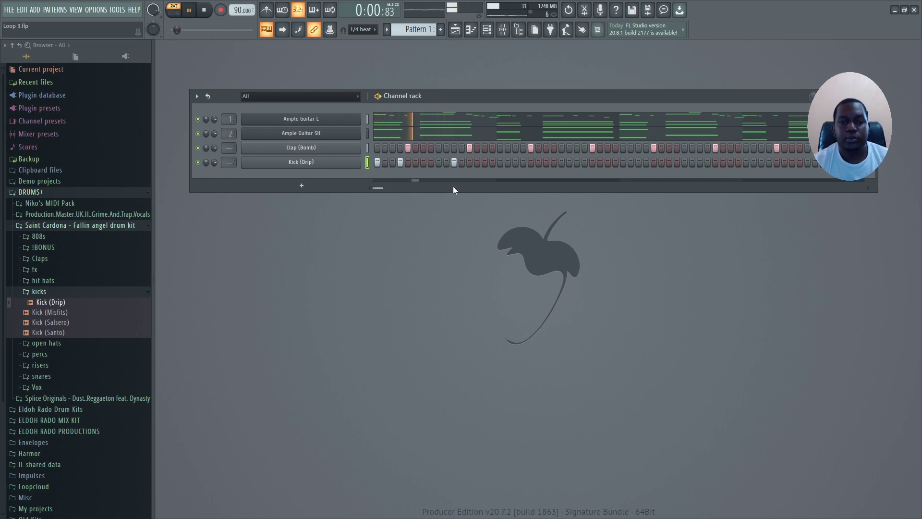
key(space)
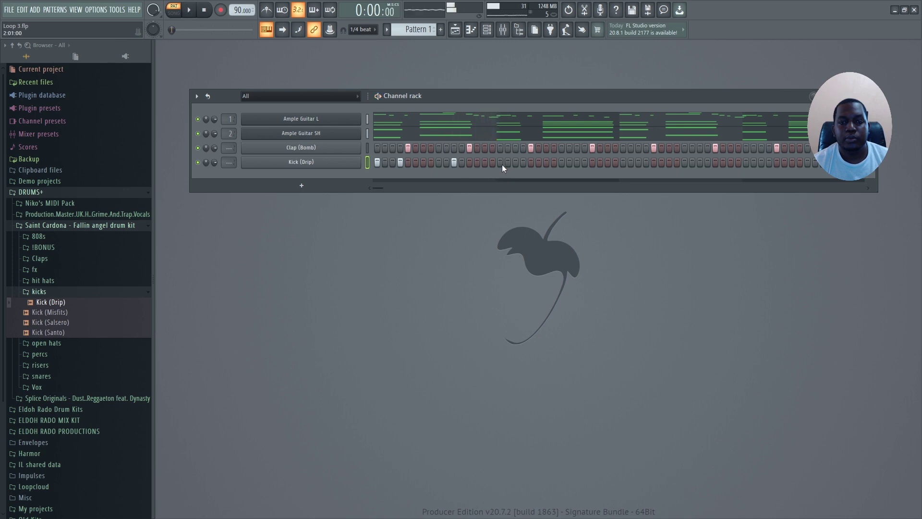
click(500, 163)
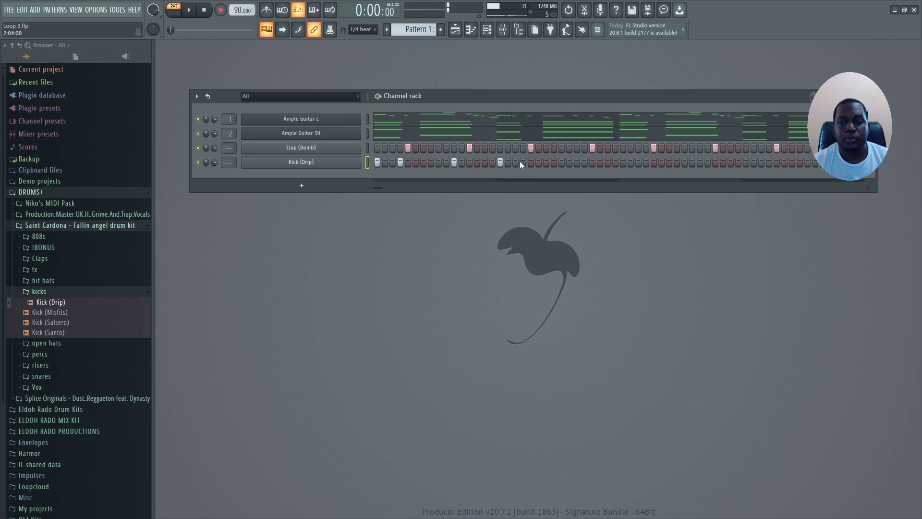
click(576, 163)
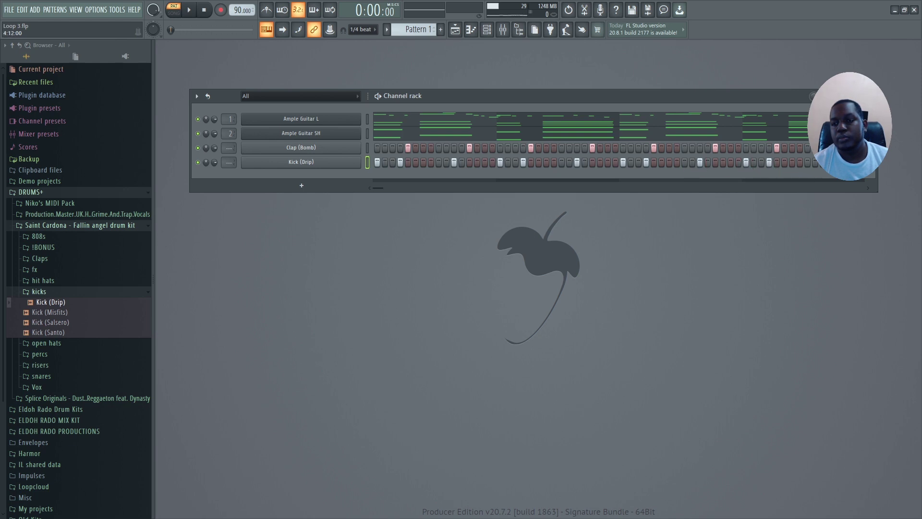
Play back the drum pattern and add an extra kick hit on step 31
key(space)
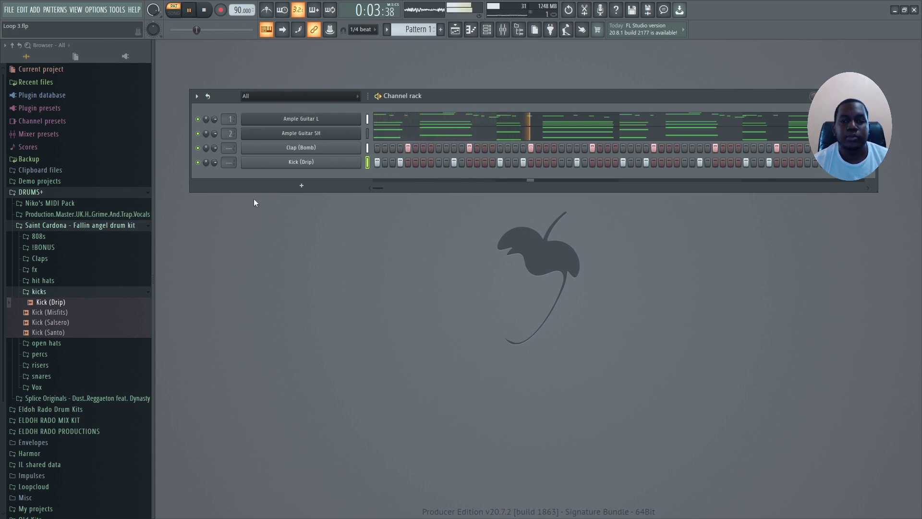
key(space)
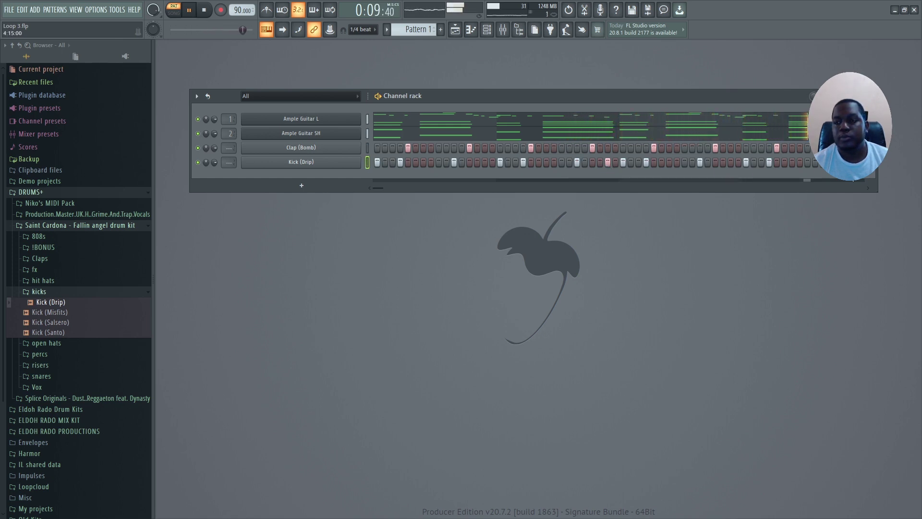
key(space)
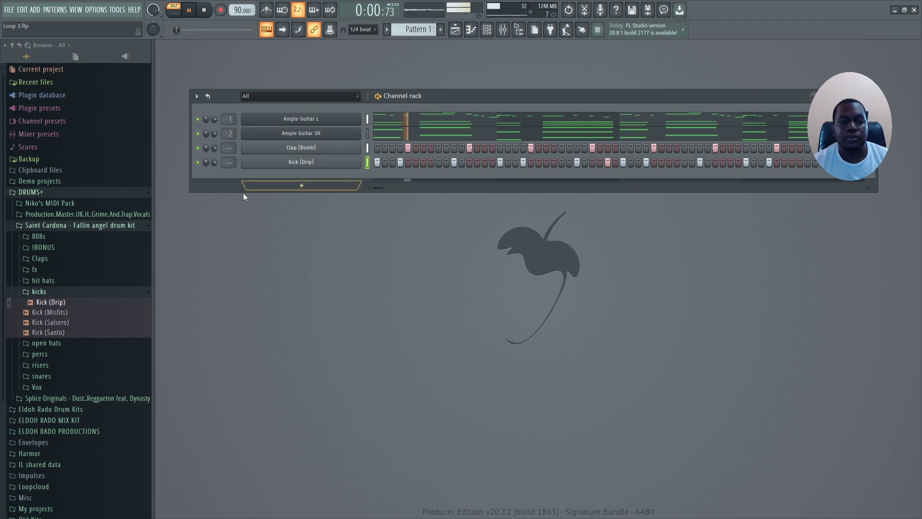
Audition the other kick samples and replace the Kick (Drip) channel's sample with Kick (Misfits)
click(51, 313)
click(53, 322)
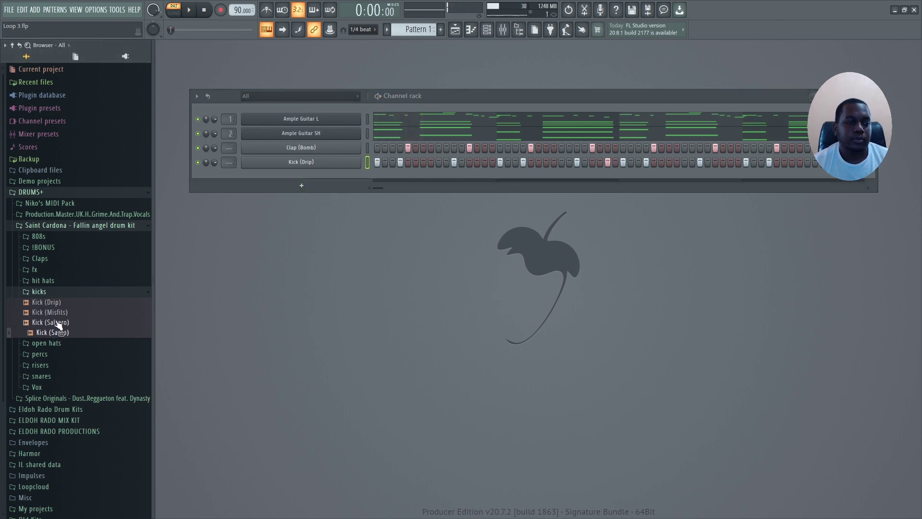
drag(52, 312, 115, 299)
drag(52, 315, 336, 165)
Adjust the volumes of the drum channels while the pattern plays, finishing at 75%
key(space)
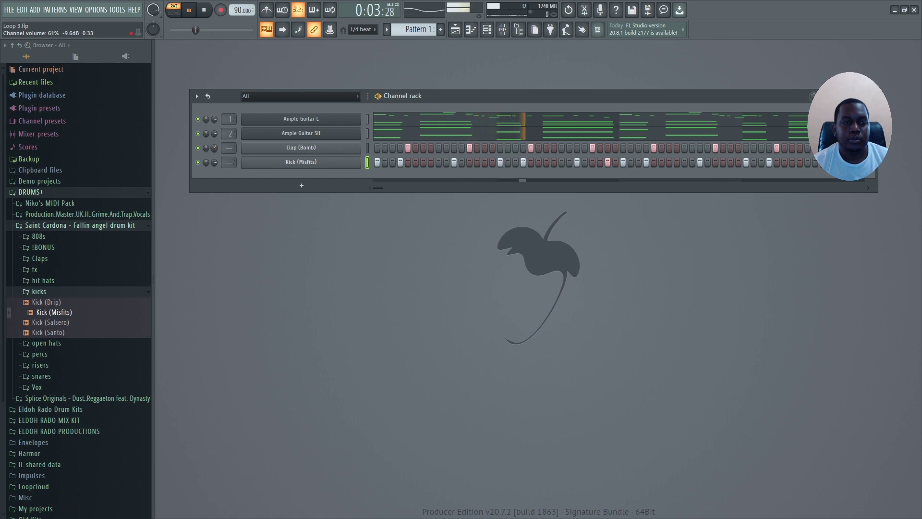
scroll(214, 149, up, 3)
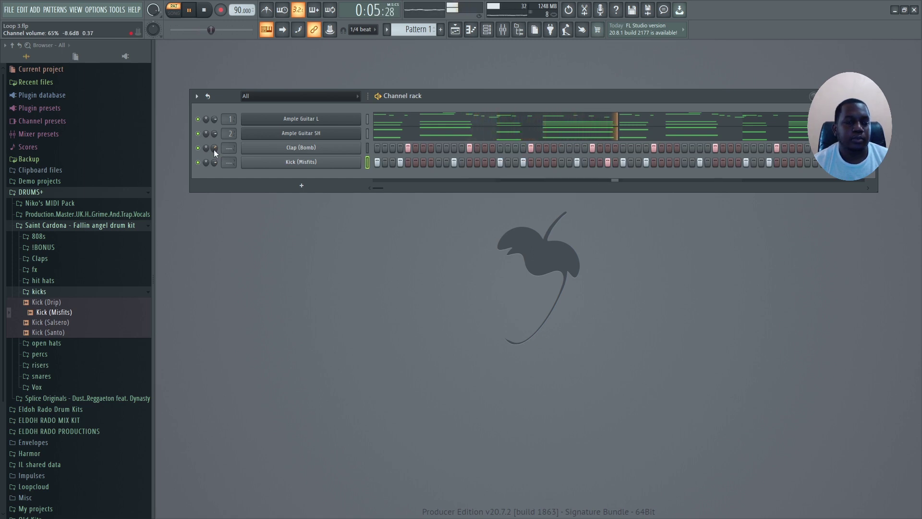
scroll(214, 134, down, 3)
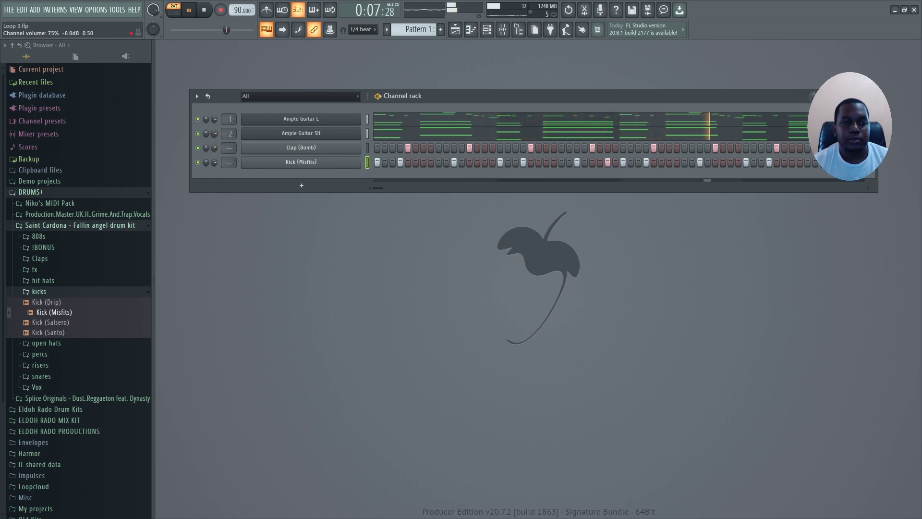
Audition samples in the hit hats folder and add Hit hat (Kilo) as a new channel below the kick
click(98, 294)
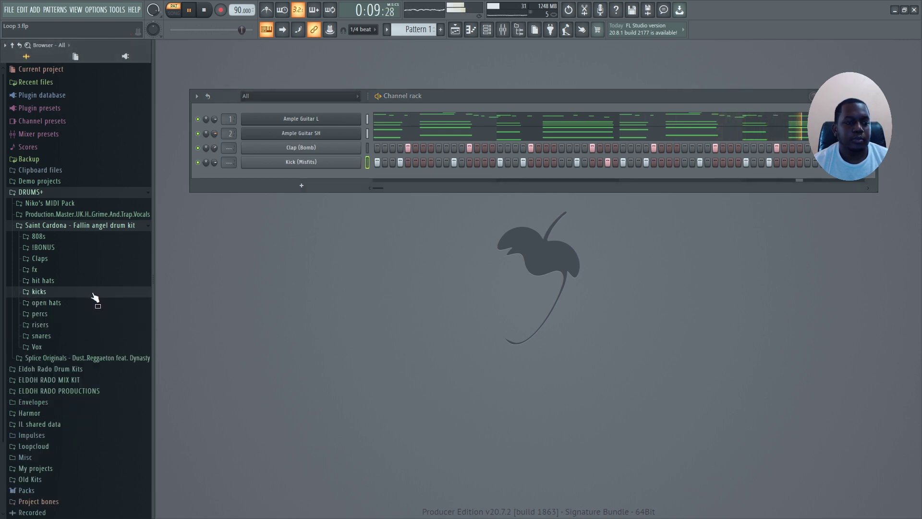
key(space)
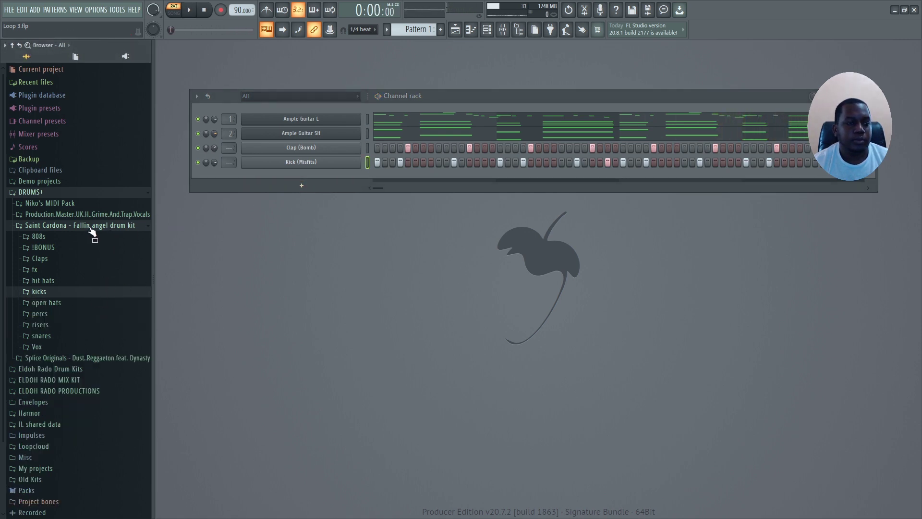
click(41, 281)
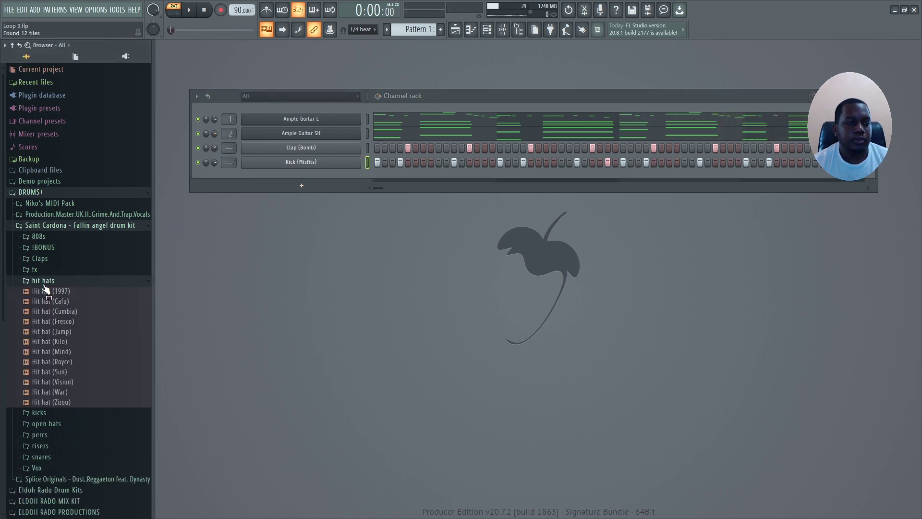
click(50, 331)
click(47, 342)
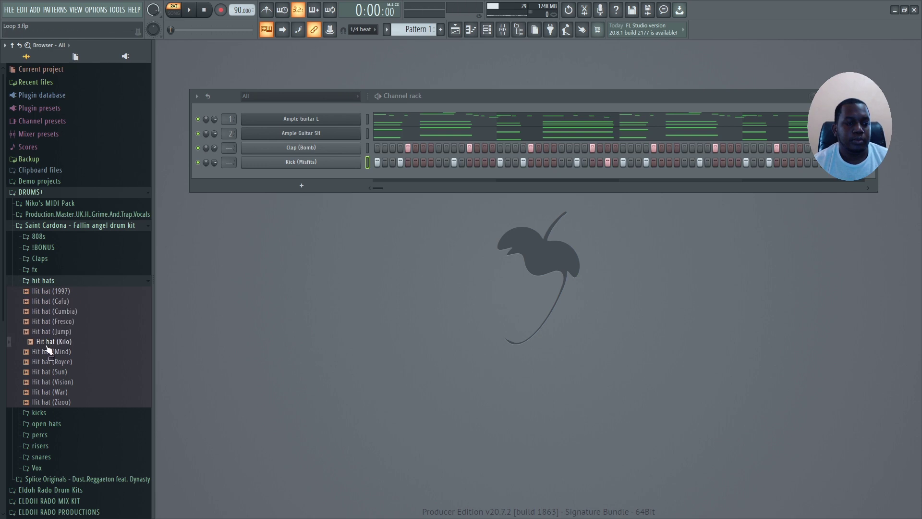
drag(305, 171, 308, 174)
Fill every step of the Hit hat (Kilo) channel across the whole pattern and play it back
key(space)
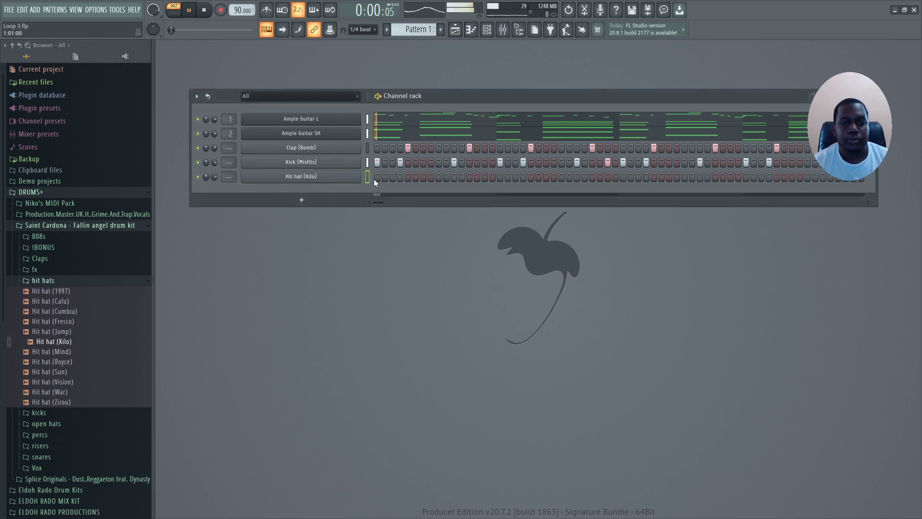
drag(373, 179, 863, 179)
key(space)
key(space)
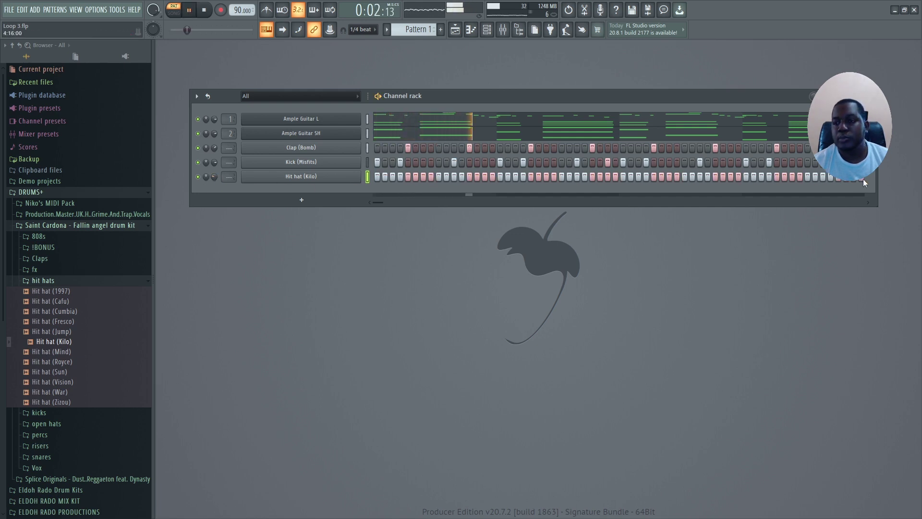
Audition samples in the open hats folder and add Open Hat (Iniesta) as a new channel below the hi-hat
click(62, 284)
key(space)
click(52, 302)
click(54, 315)
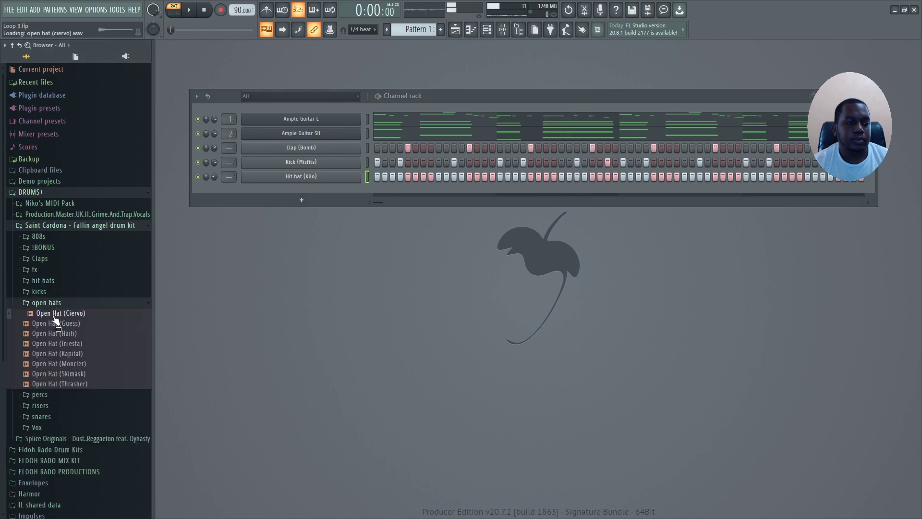
click(53, 325)
click(53, 335)
click(53, 345)
click(52, 355)
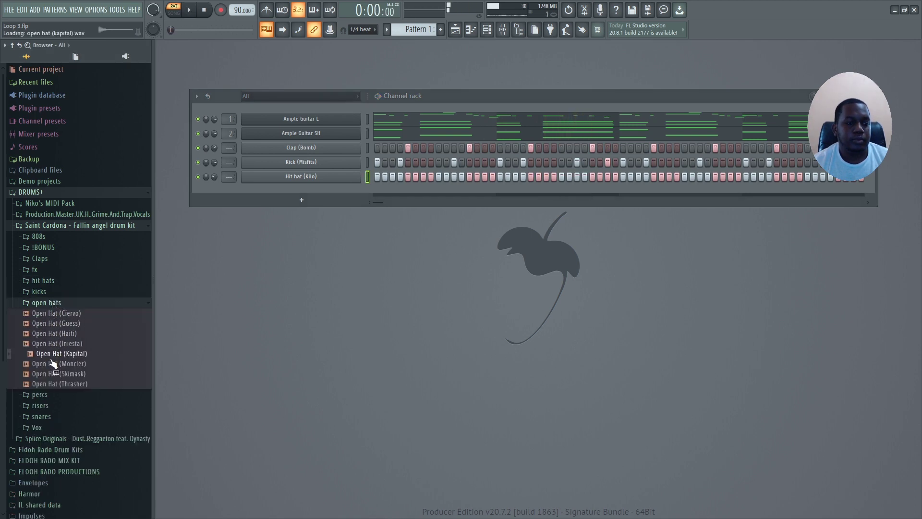
click(53, 363)
click(54, 373)
click(55, 384)
click(61, 343)
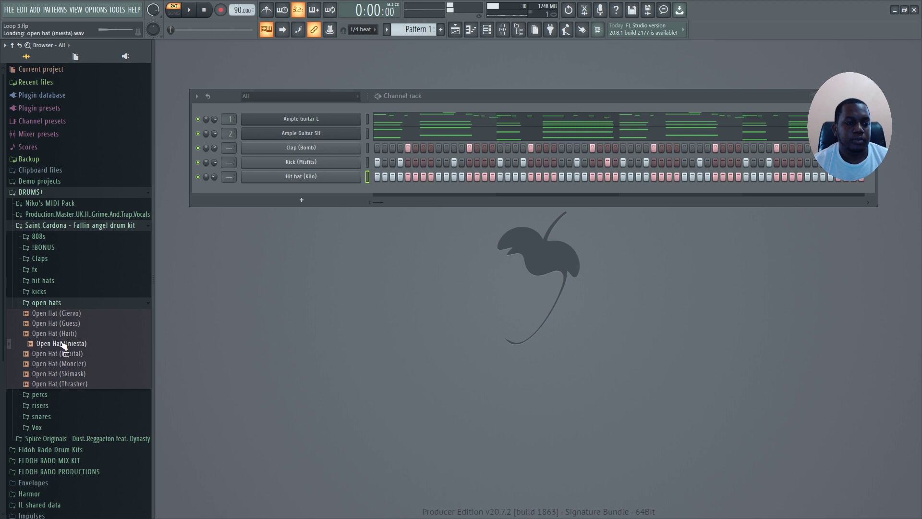
drag(63, 344, 301, 192)
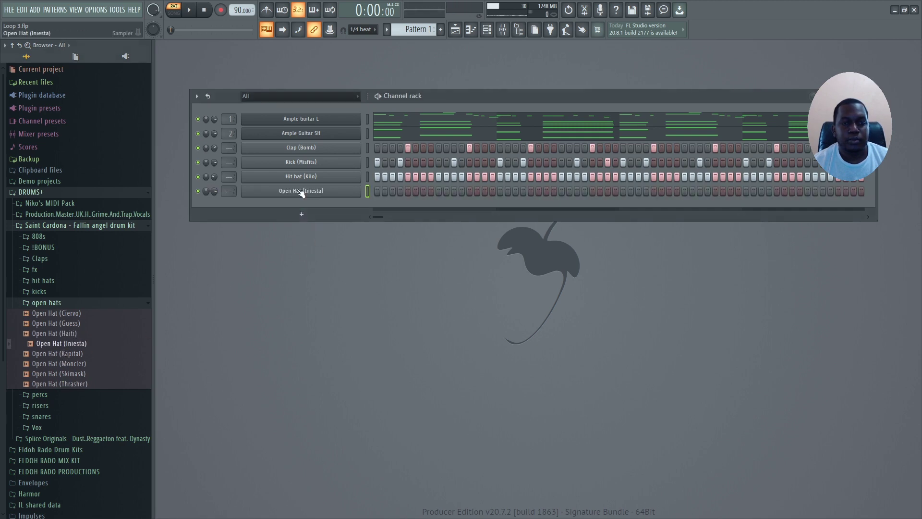
Place an Open Hat (Iniesta) hit on step 27 and play the pattern
key(space)
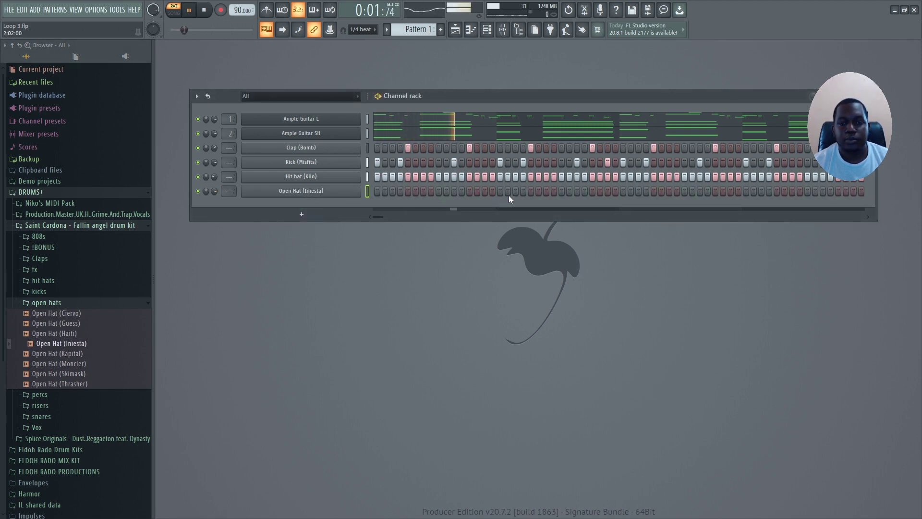
key(space)
click(576, 192)
key(space)
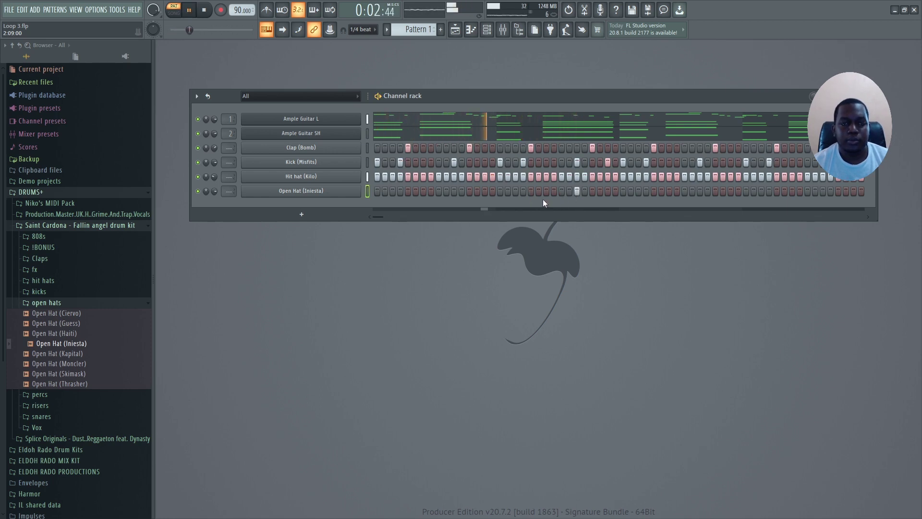
Mute the Ample Guitar L channel and replay the pattern without it
key(space)
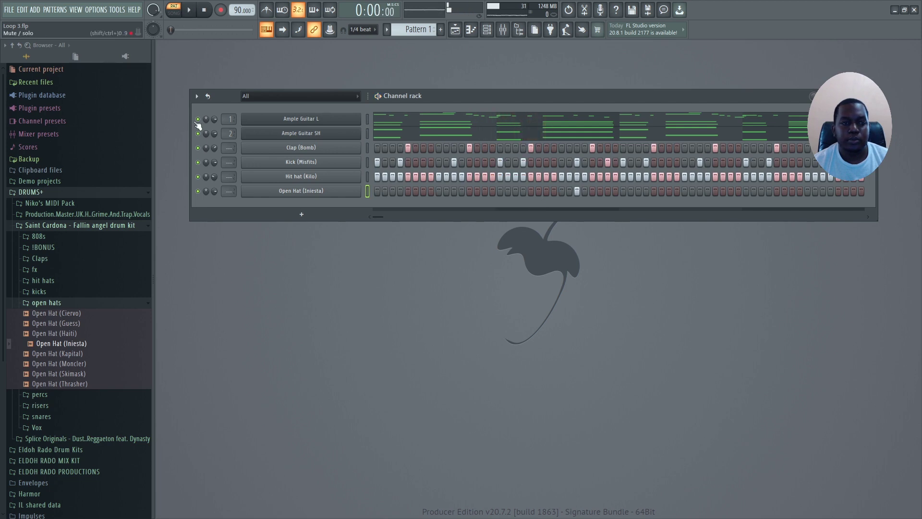
key(space)
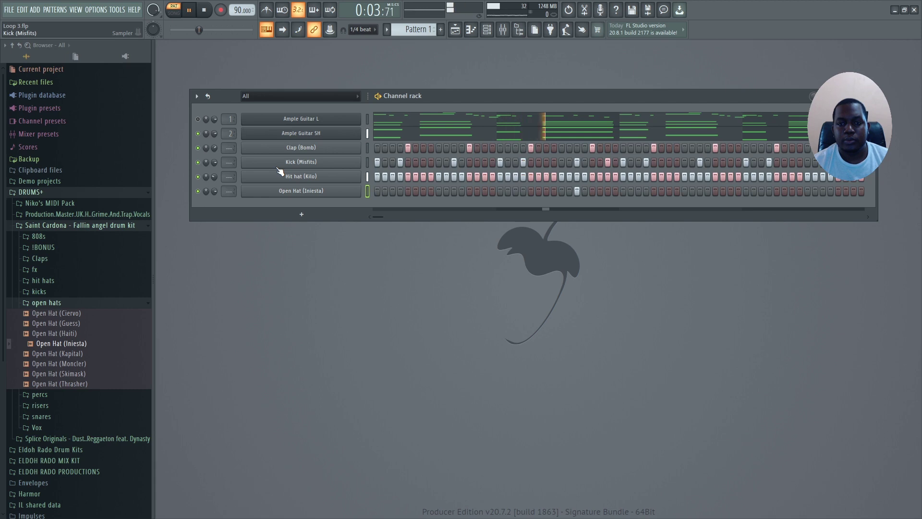
key(space)
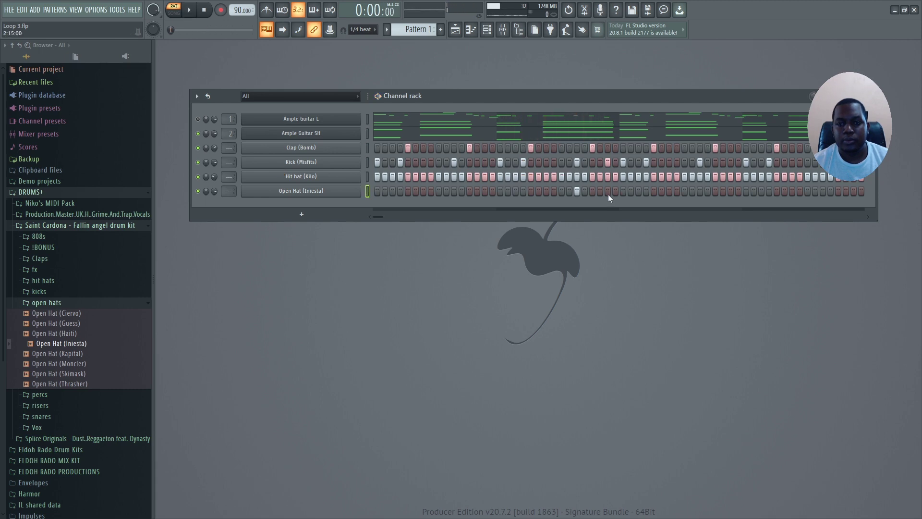
Increase the fade-out of the Open Hat (Iniesta) sample and add hits on steps 31 and 63
click(324, 196)
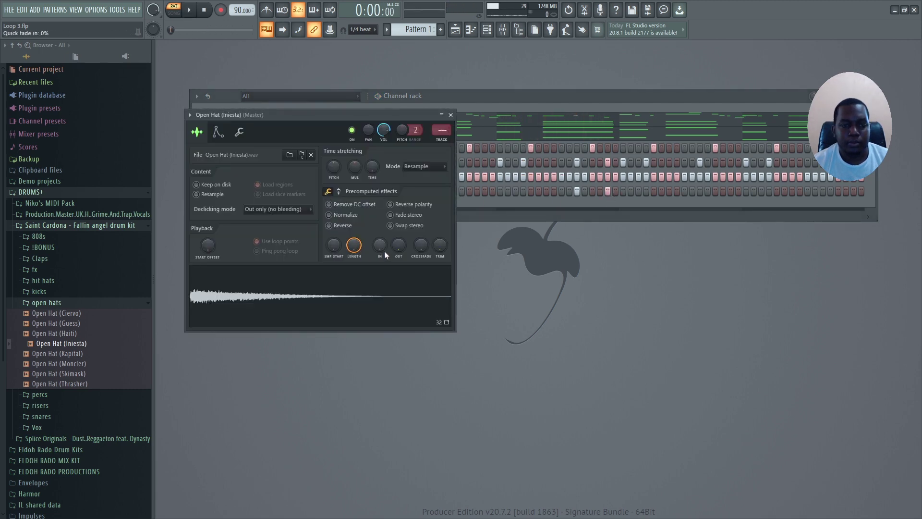
drag(404, 247, 404, 232)
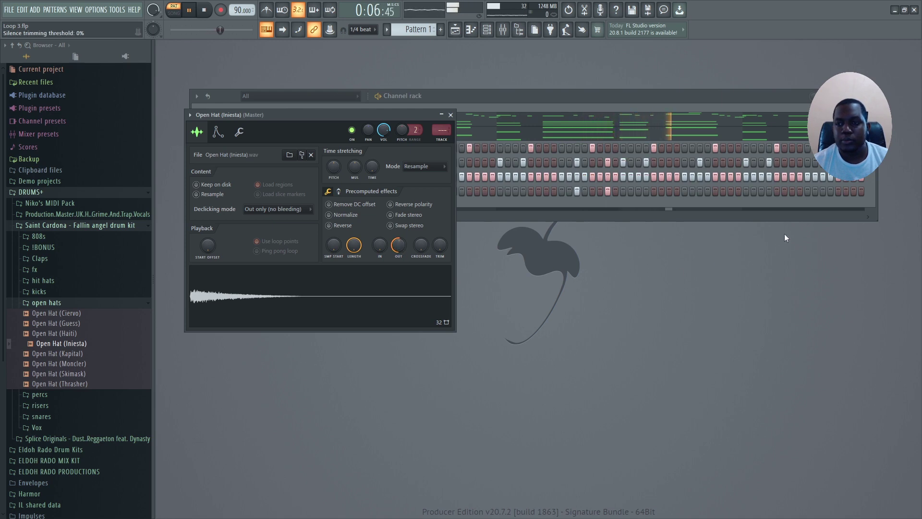
click(853, 191)
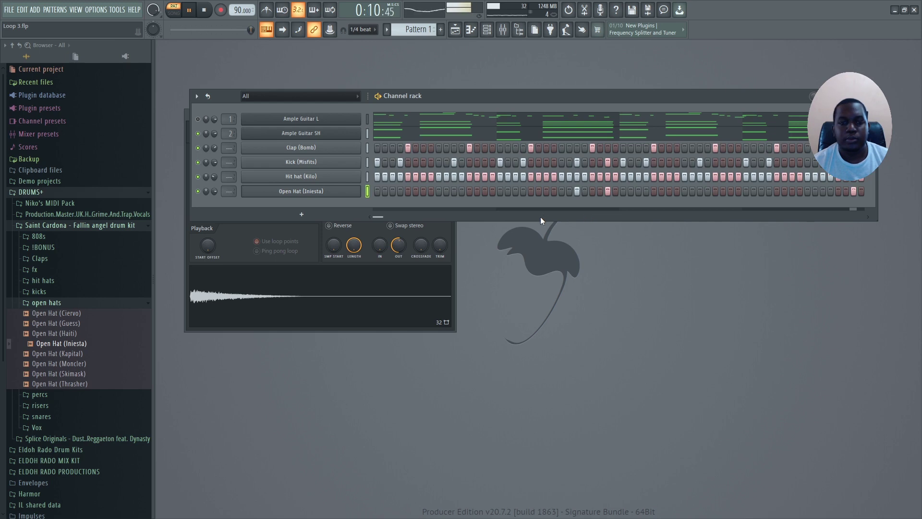
click(301, 233)
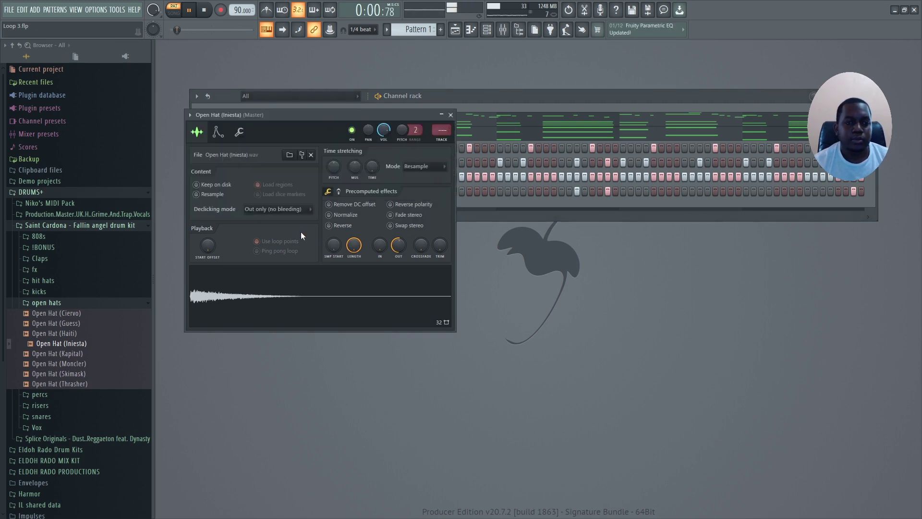
click(451, 115)
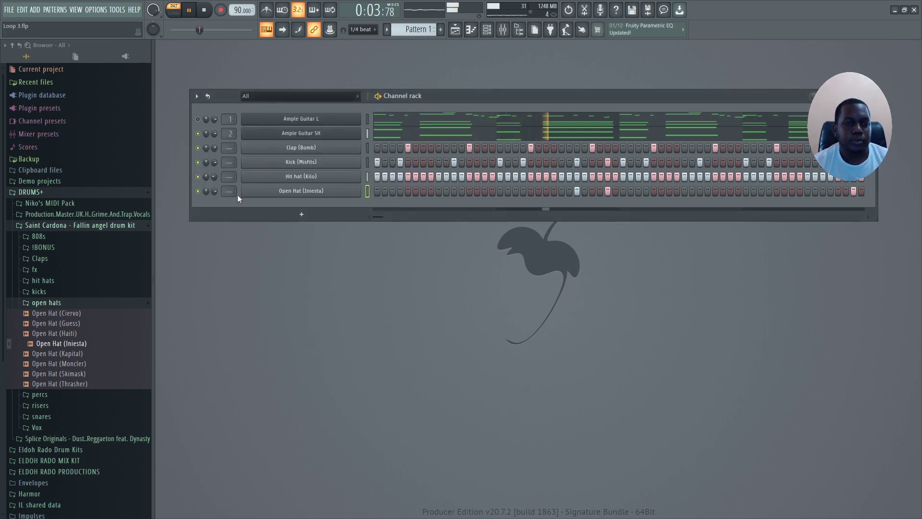
Audition samples in the percs folder and add Perc (Draco) as a new channel below the open hat
click(60, 303)
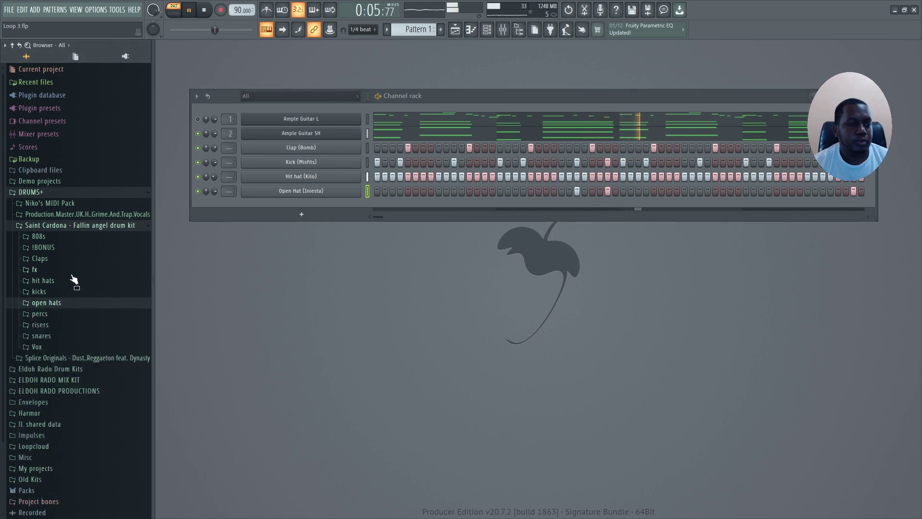
key(space)
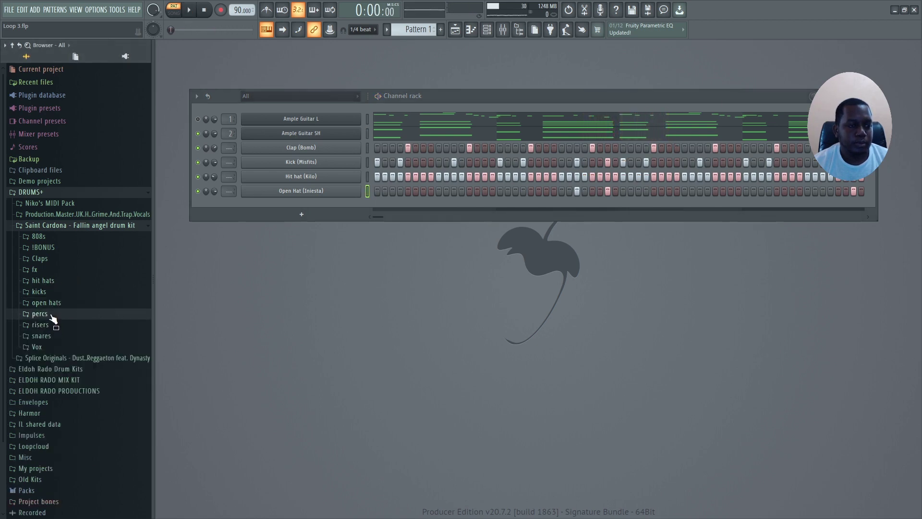
click(54, 317)
click(53, 324)
click(53, 335)
click(54, 345)
click(55, 356)
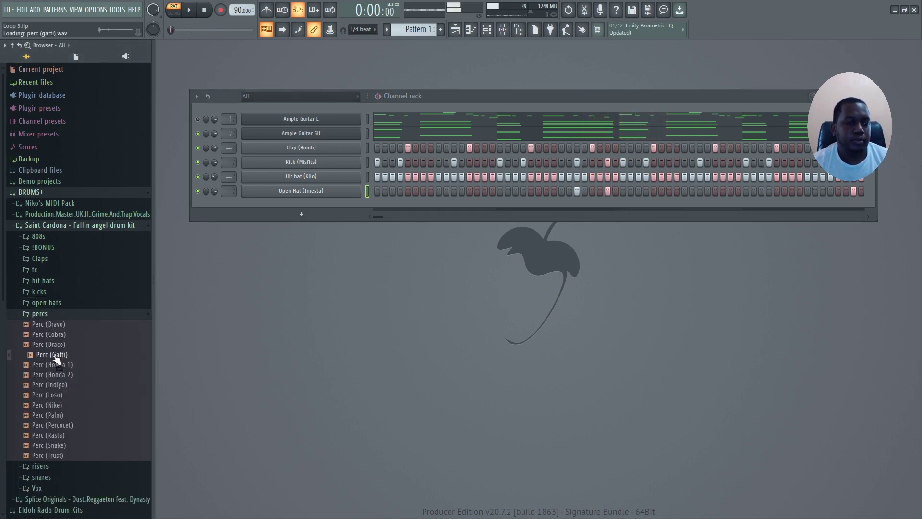
click(56, 347)
key(space)
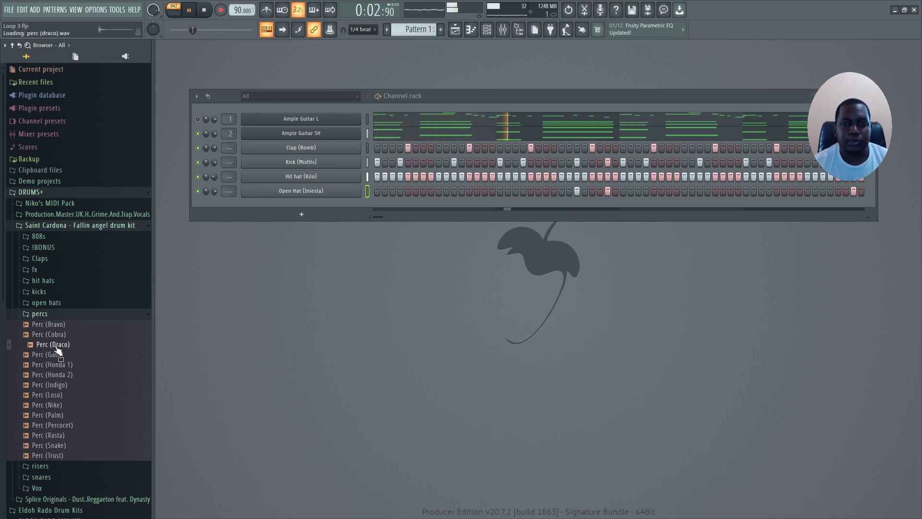
key(space)
drag(55, 347, 217, 260)
drag(297, 207, 297, 208)
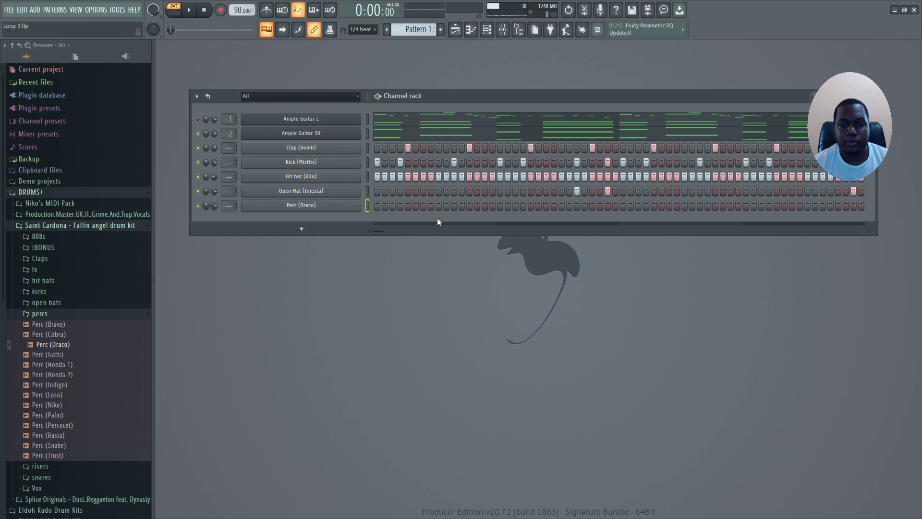
Place Perc (Draco) hits on steps 15 and 47 while playing back the pattern
click(485, 206)
key(space)
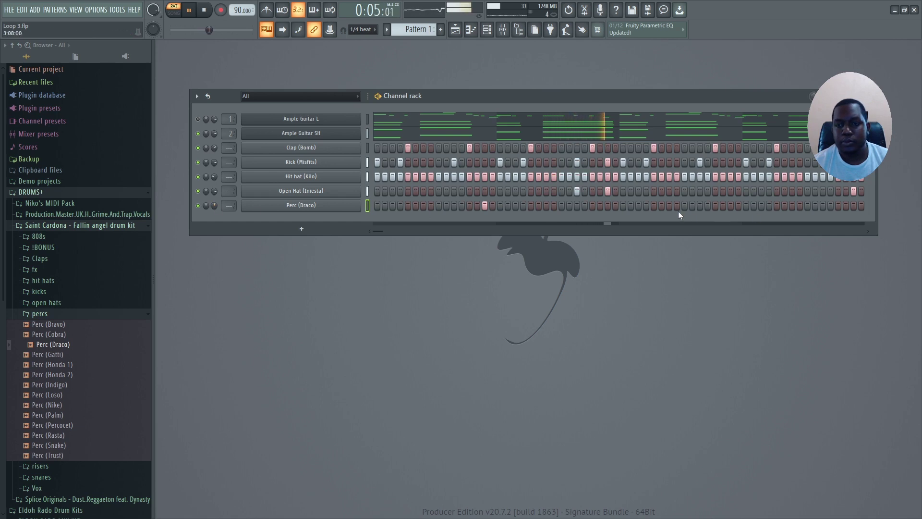
click(731, 206)
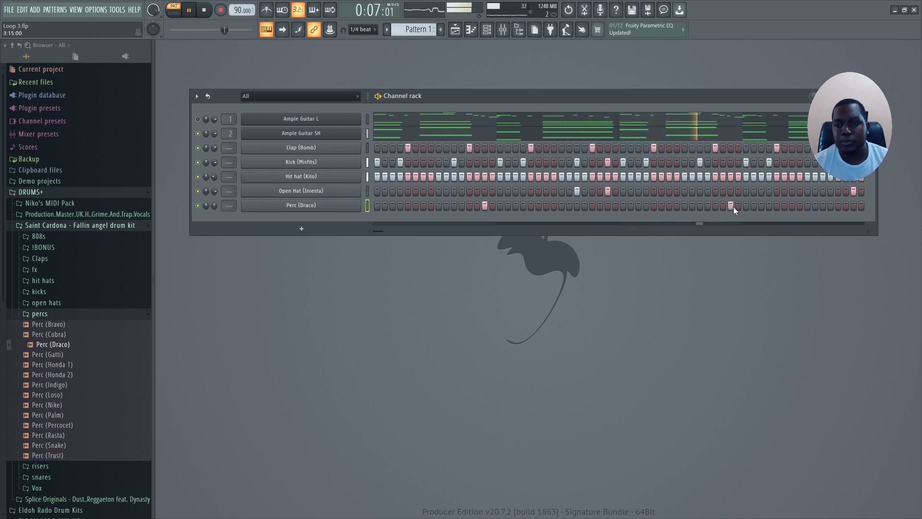
Compare the Perc (Gatti) and Perc (Honda 1) samples and add Perc (Honda 1) as a new channel
click(74, 355)
key(space)
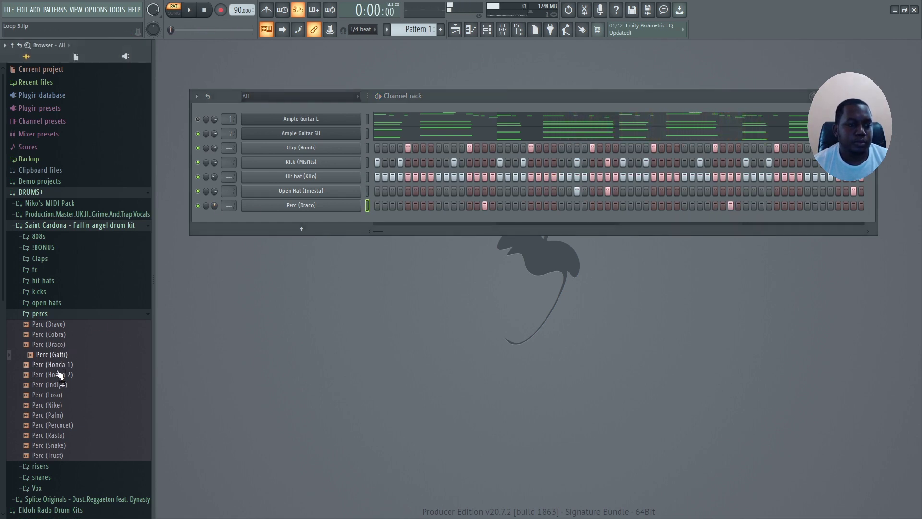
click(57, 367)
click(61, 357)
click(58, 366)
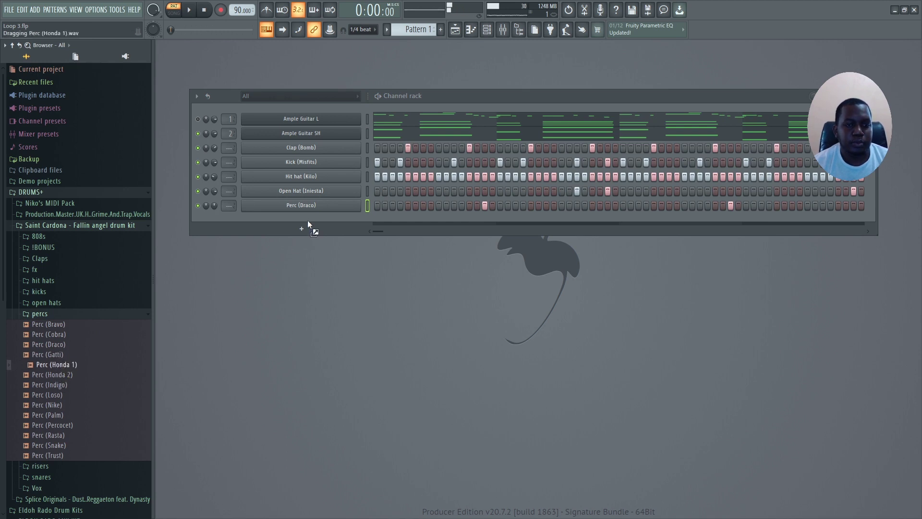
drag(308, 222, 308, 223)
Place Perc (Honda 1) hits on steps 31 and 63 and lower its volume to 40% during playback
key(space)
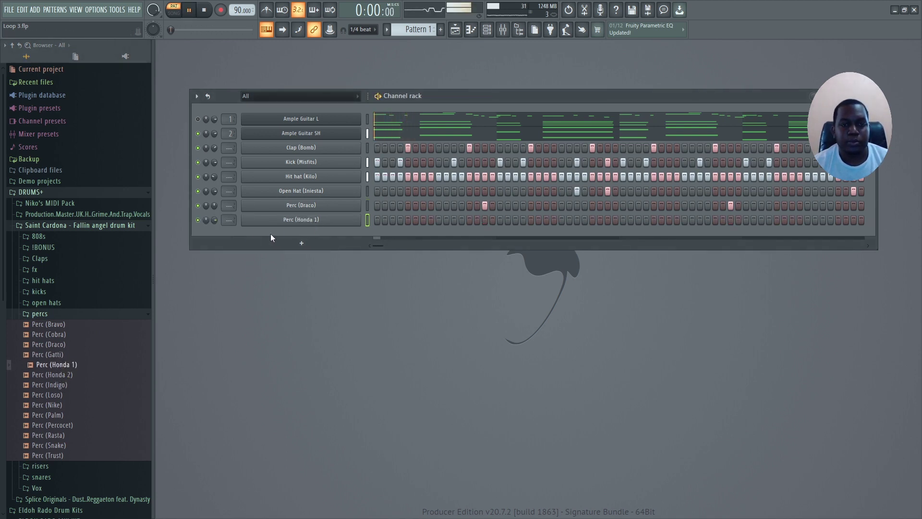
drag(215, 220, 214, 238)
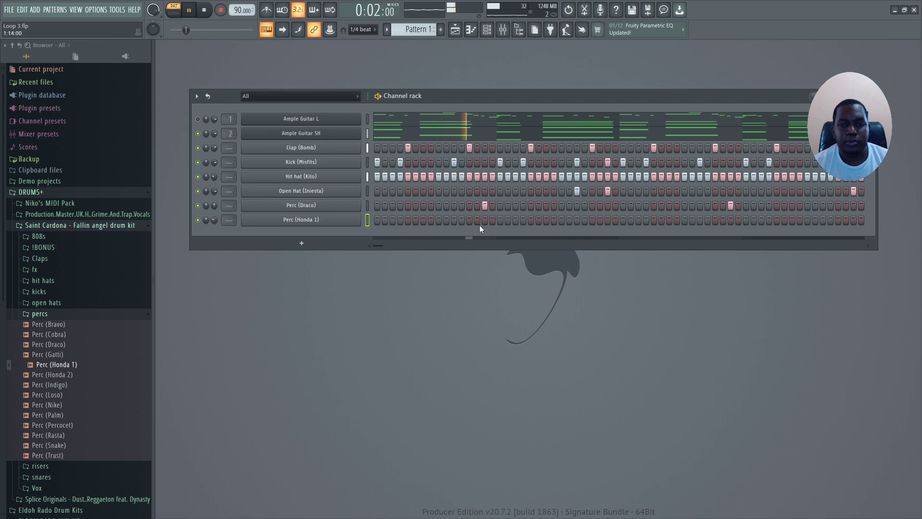
click(607, 219)
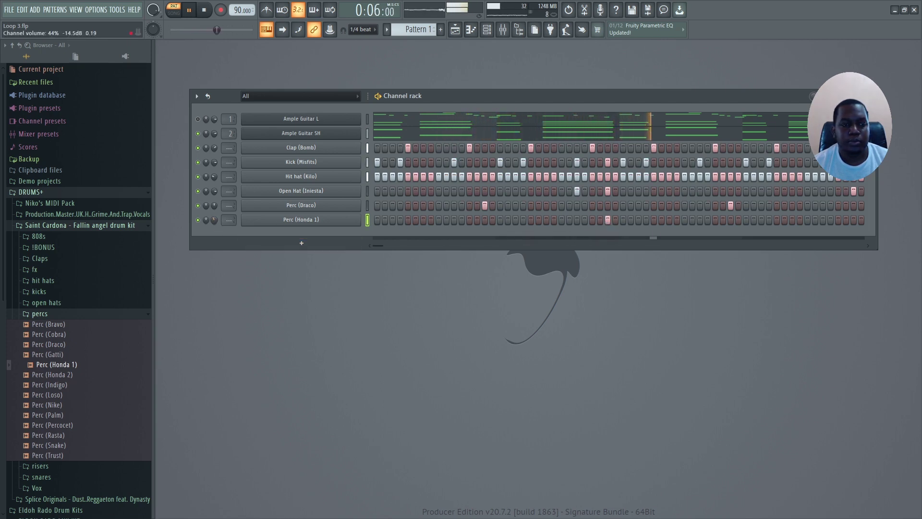
click(853, 220)
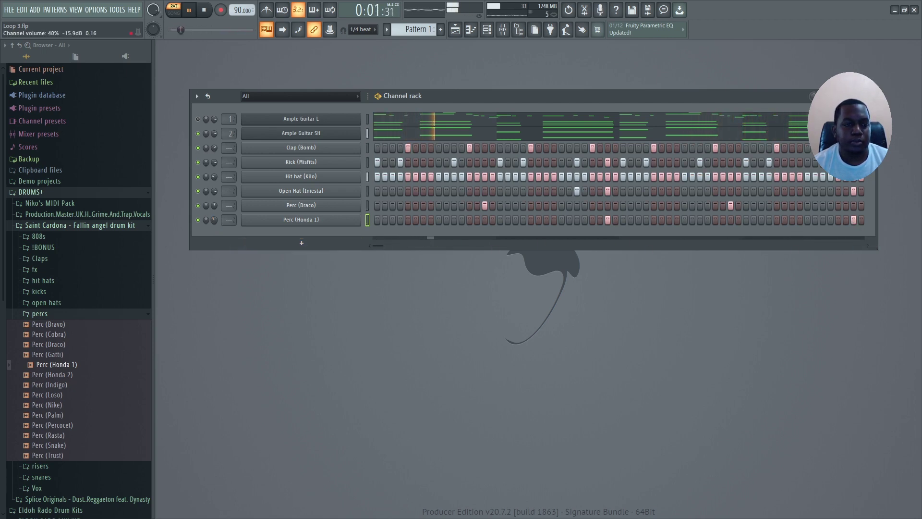
Audition the remaining percs samples and add Perc (Trust) as a new channel with a hit on step 1
key(space)
click(72, 384)
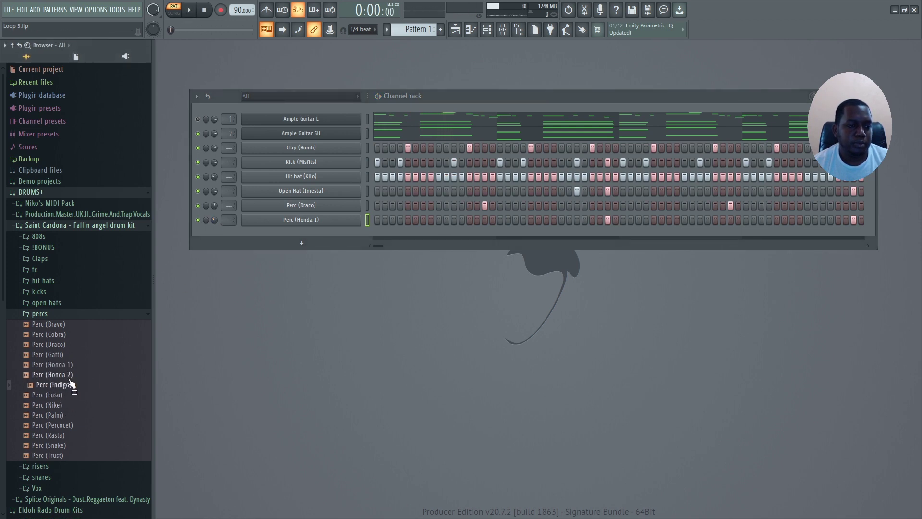
drag(67, 391, 307, 235)
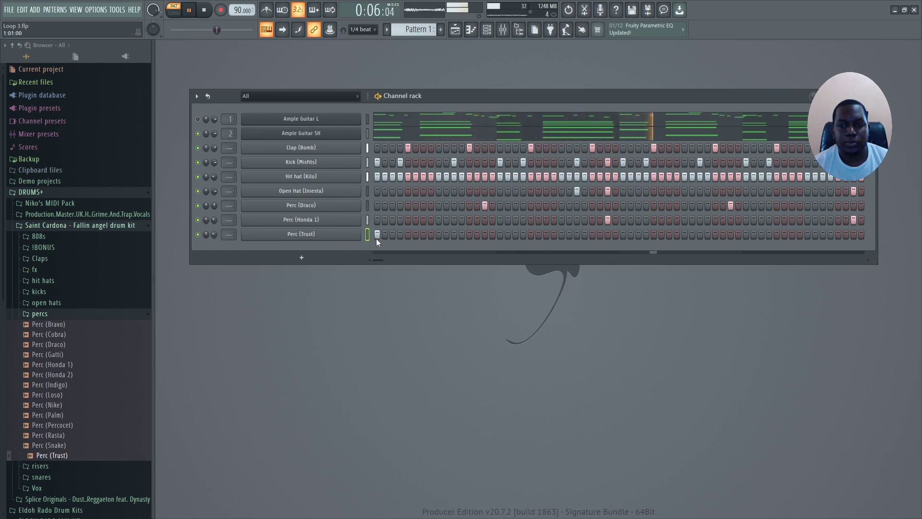
Remove the Open Hat (Iniesta) hit on step 31 and move the Perc (Trust) hit from step 1 to step 31
click(608, 191)
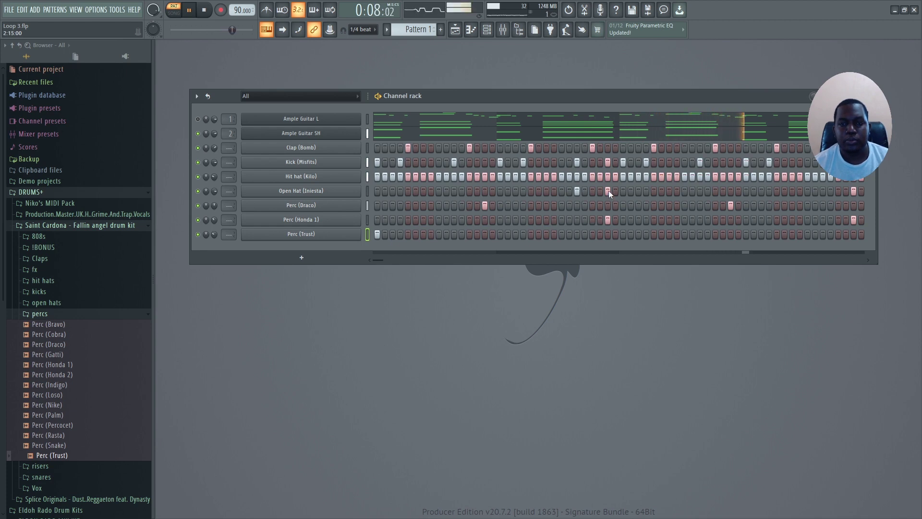
click(378, 234)
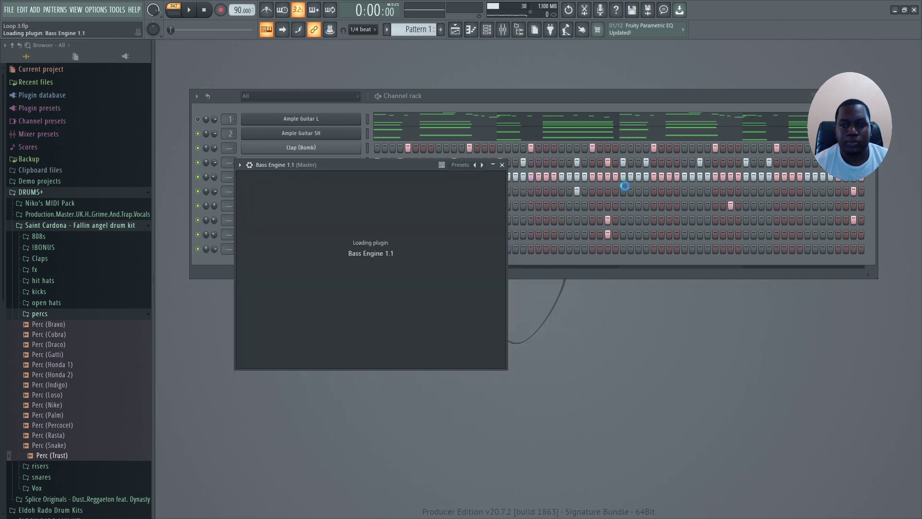
Add a Bass Engine 1.1 channel with the Dancehall Bass 2 sound and open its piano roll
click(569, 165)
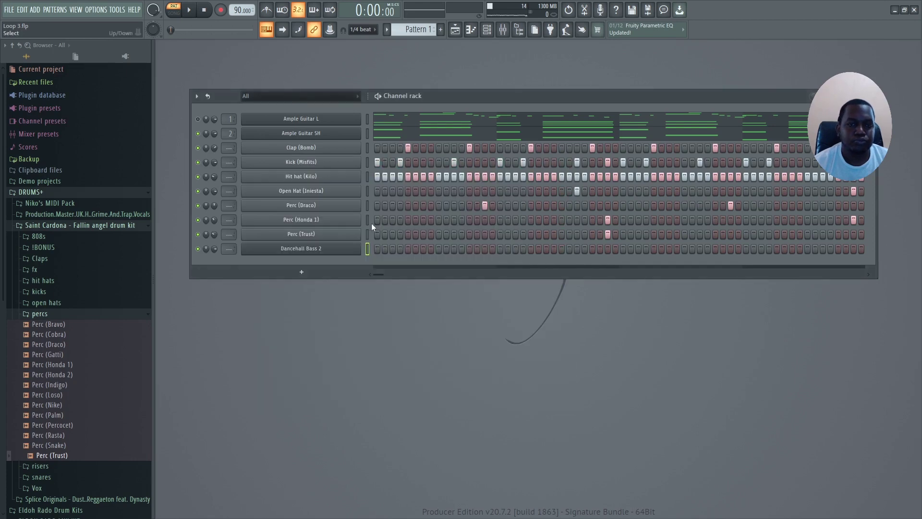
key(F7)
scroll(259, 291, down, 3)
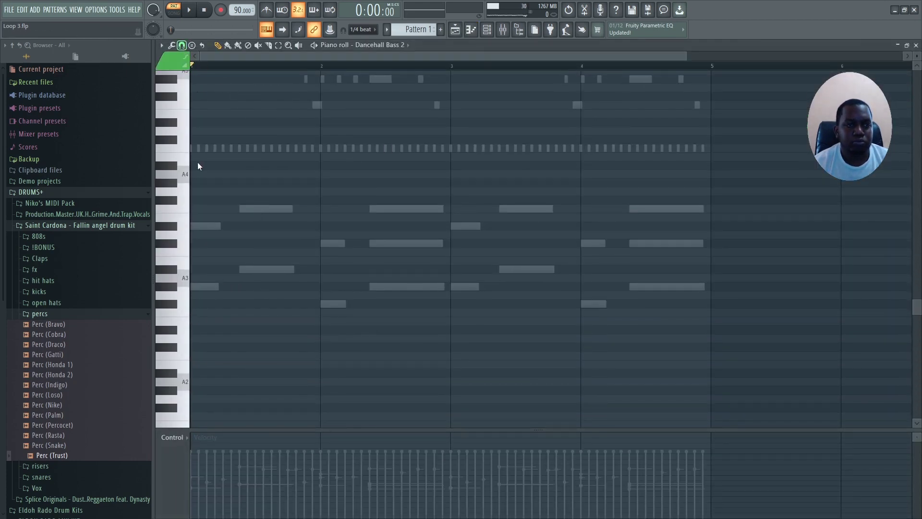
Place a three-step G#3 bass note at the start of bar 1 and a four-step A#3 note on its step 7
click(207, 287)
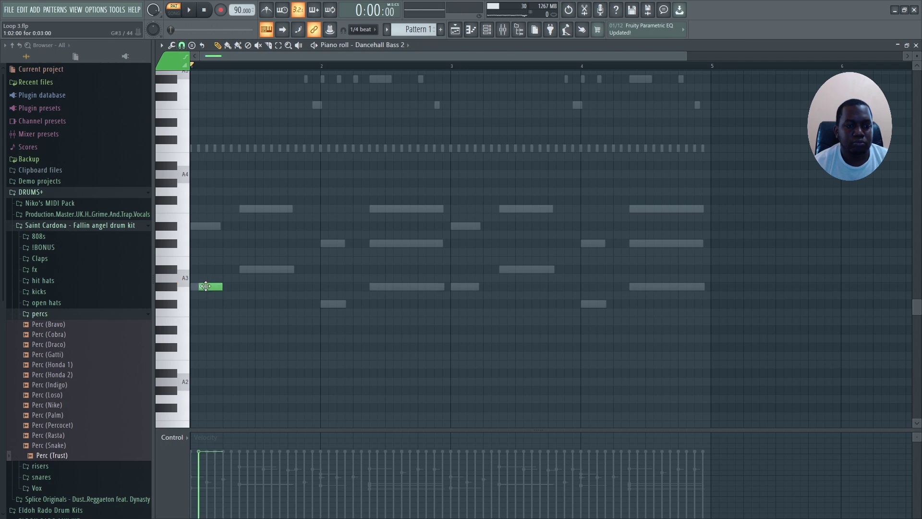
drag(207, 287, 198, 287)
click(246, 269)
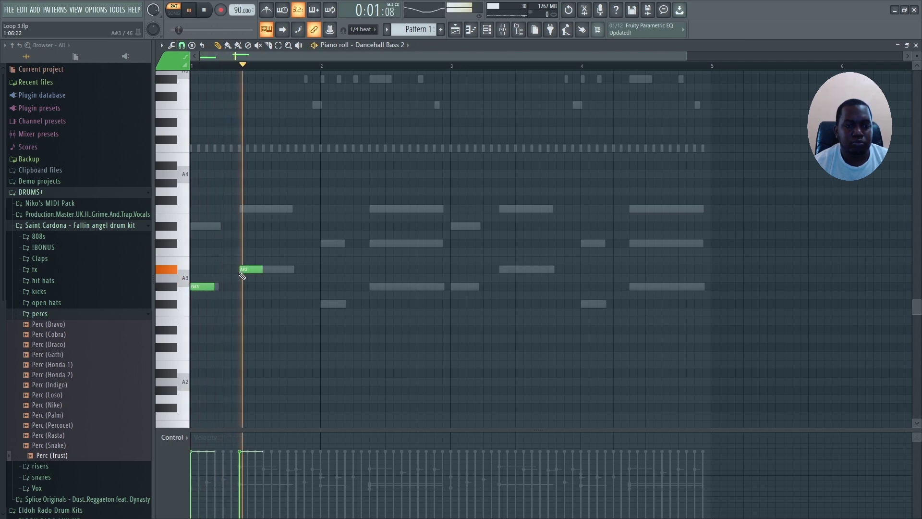
key(space)
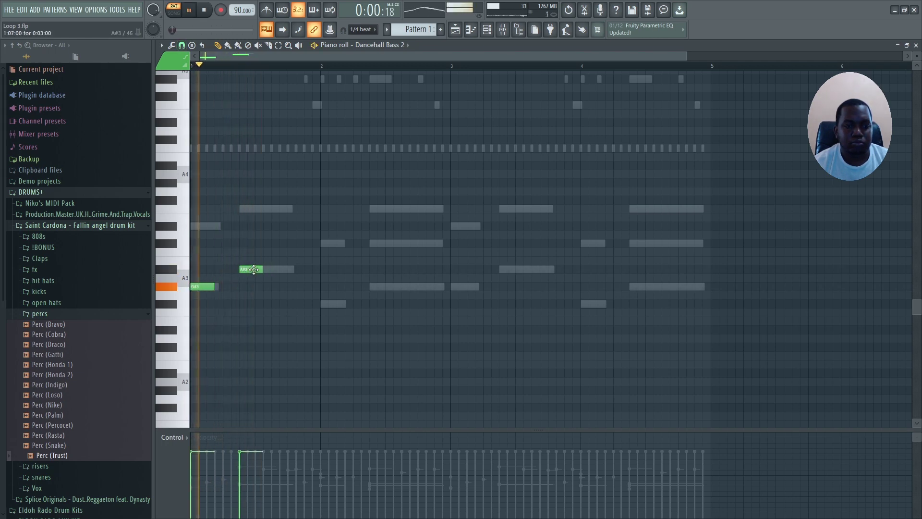
drag(262, 269, 269, 270)
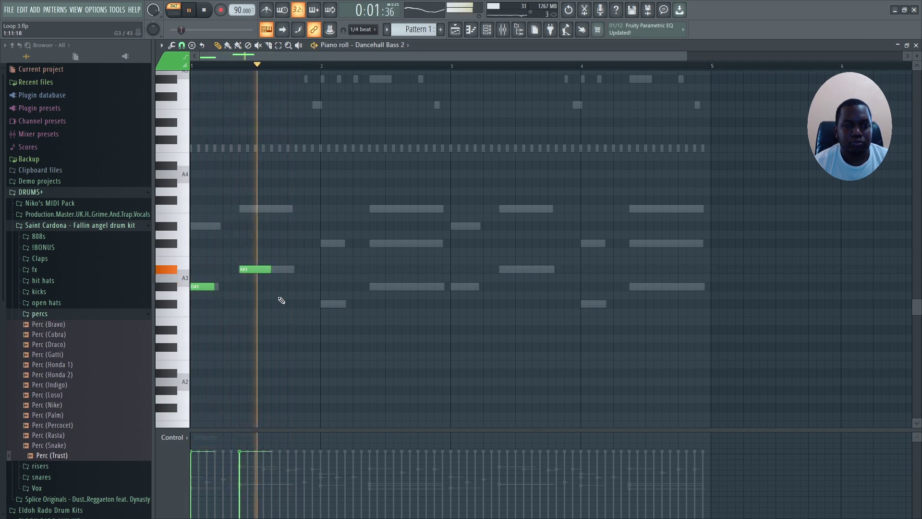
Place a three-step F#3 note at the start of bar 2 and a five-step G#3 note on its step 7, checking with playback
click(328, 303)
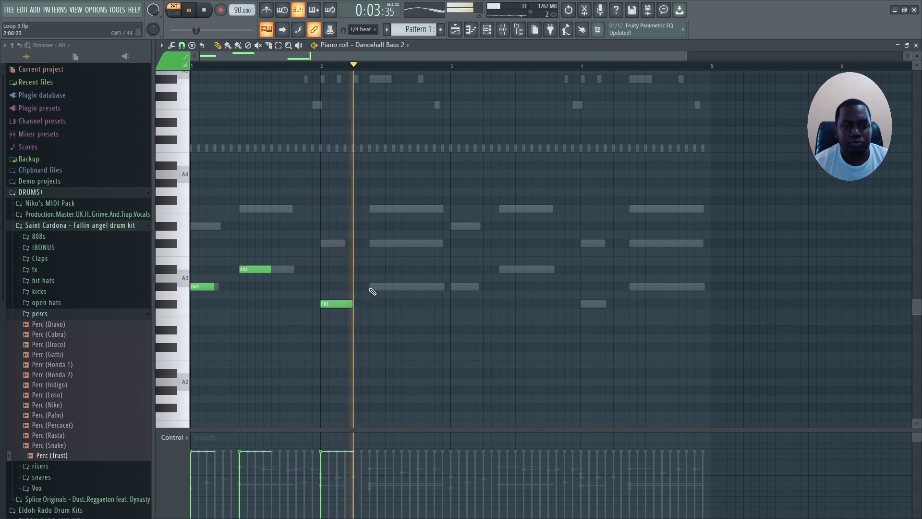
key(space)
key(space)
click(372, 287)
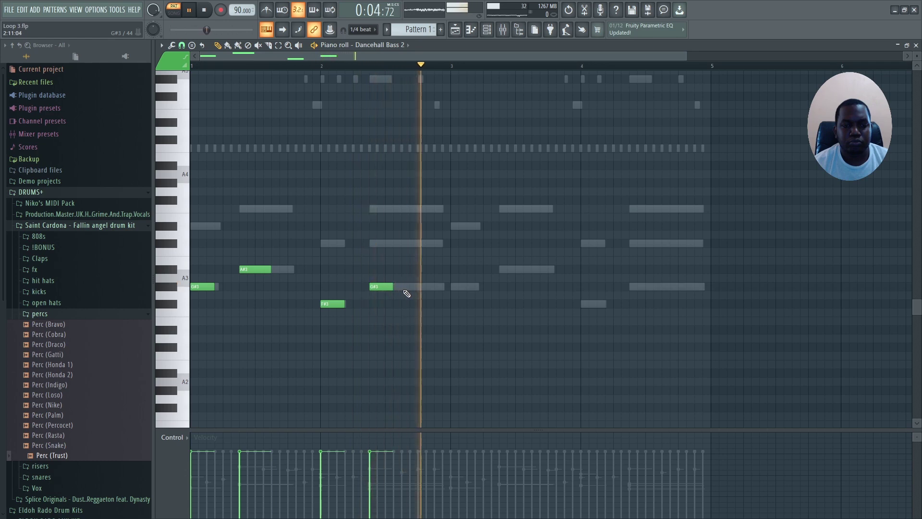
key(space)
key(space)
key(space)
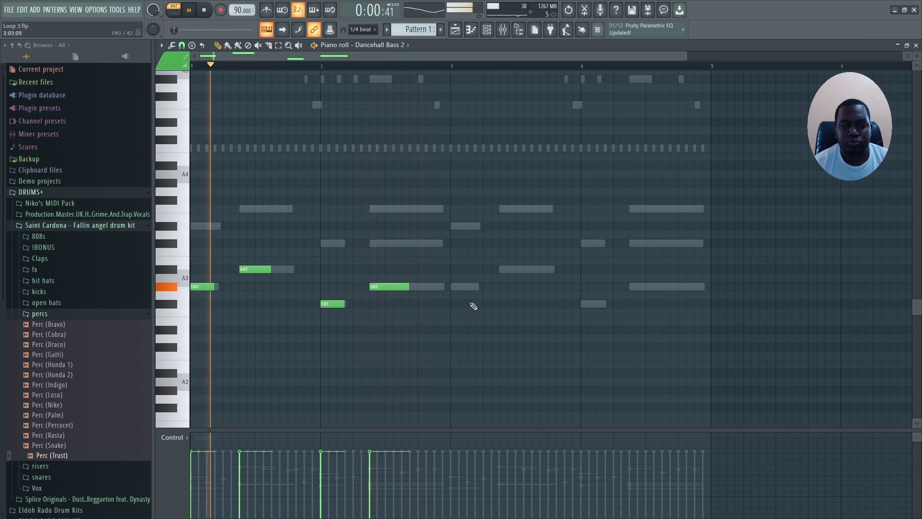
Duplicate the four bass notes into bars 3 and 4 and shorten the final G#3 note to four steps
key(ctrl+a)
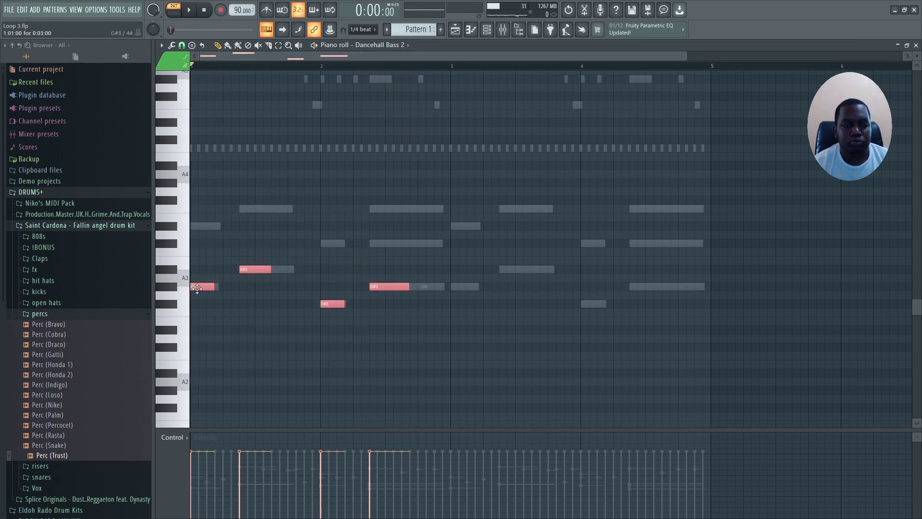
key(ctrl+b)
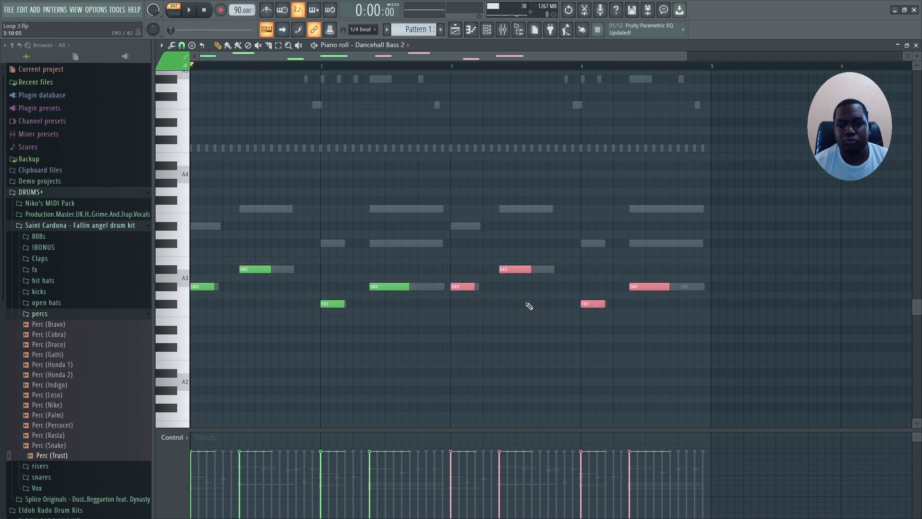
click(535, 312)
key(space)
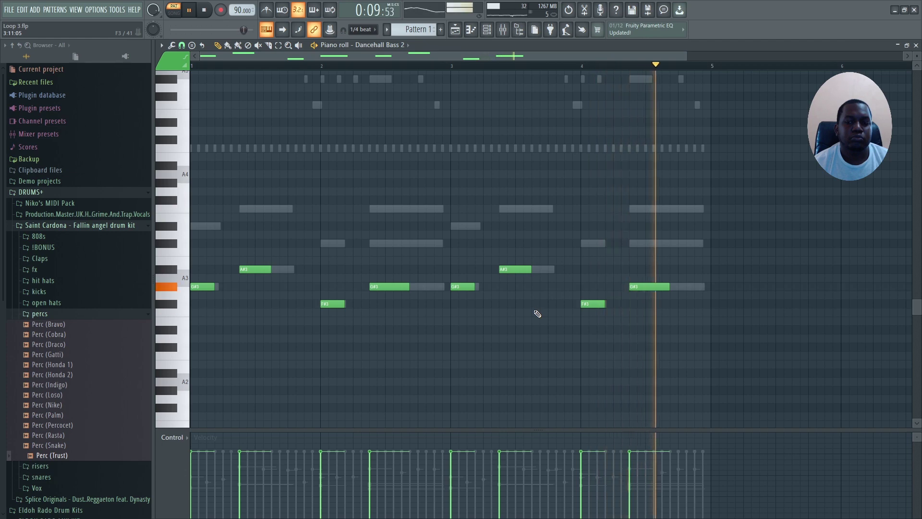
drag(669, 287, 665, 287)
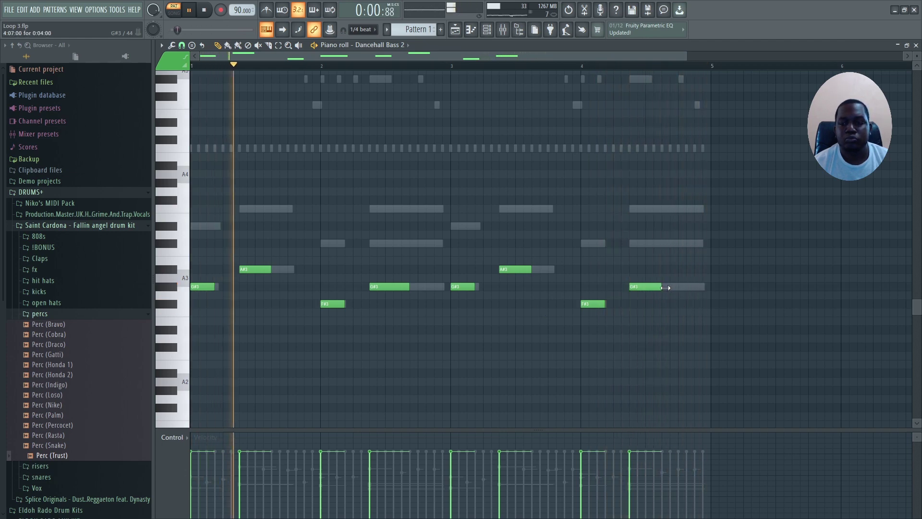
key(space)
Move bar 1's A#3 and bar 2's G#3 to step 11 of their bars, with the G#3 shortened to four steps
drag(252, 269, 277, 271)
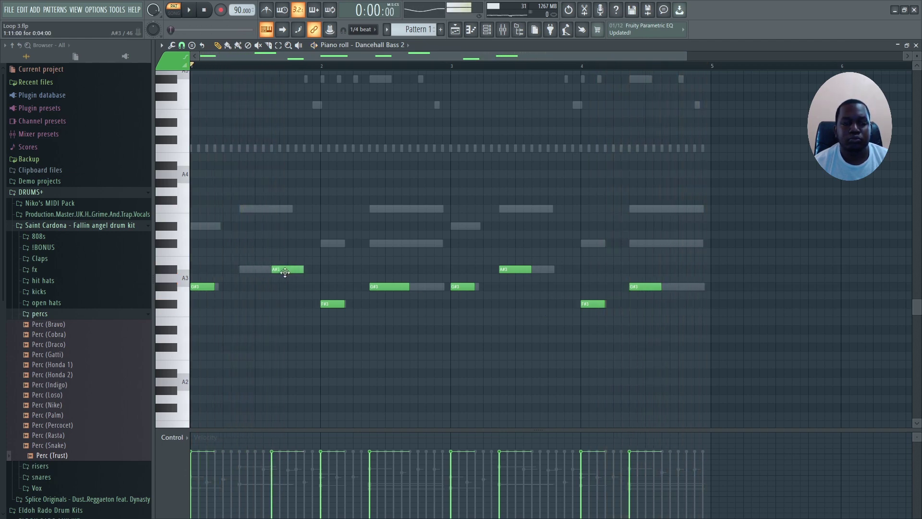
key(space)
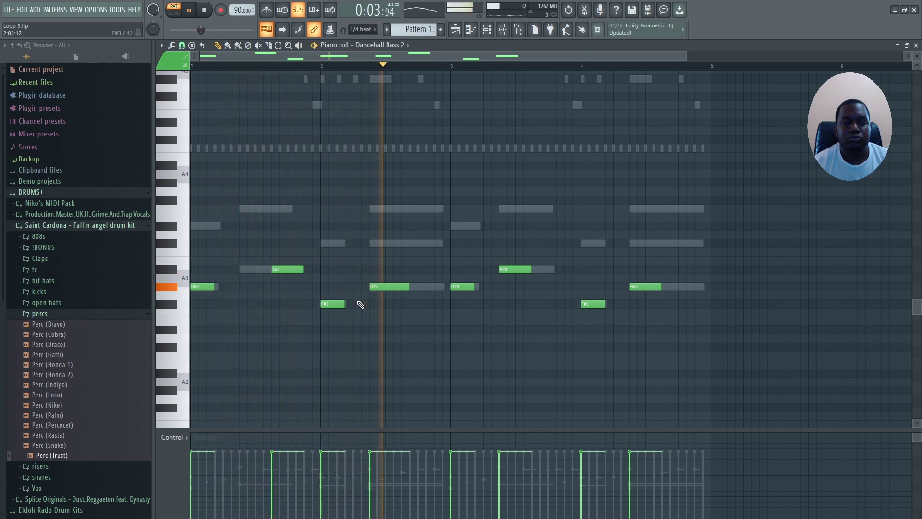
mouse_move(409, 286)
mouse_down()
mouse_move(402, 290)
mouse_move(413, 290)
mouse_up()
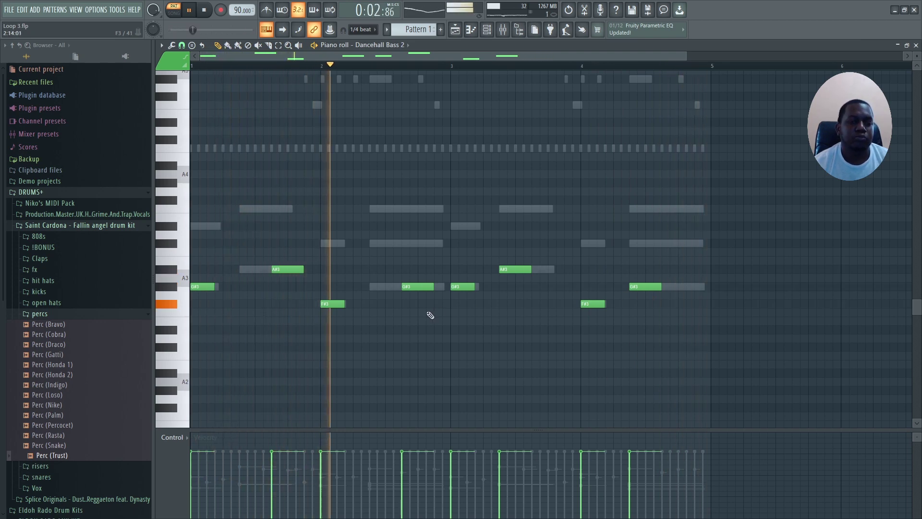
Return to the channel rack, restart playback and toggle channel mutes while the pattern plays
key(F7)
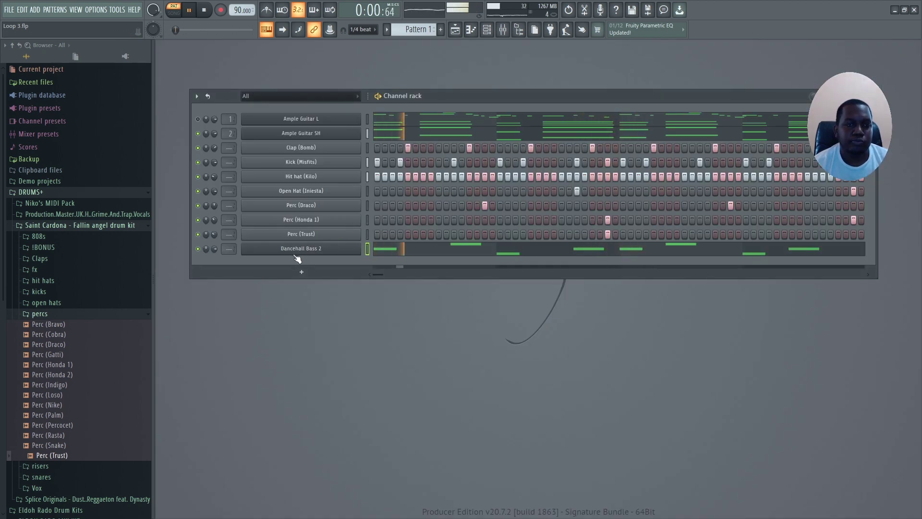
key(space)
key(space)
click(198, 119)
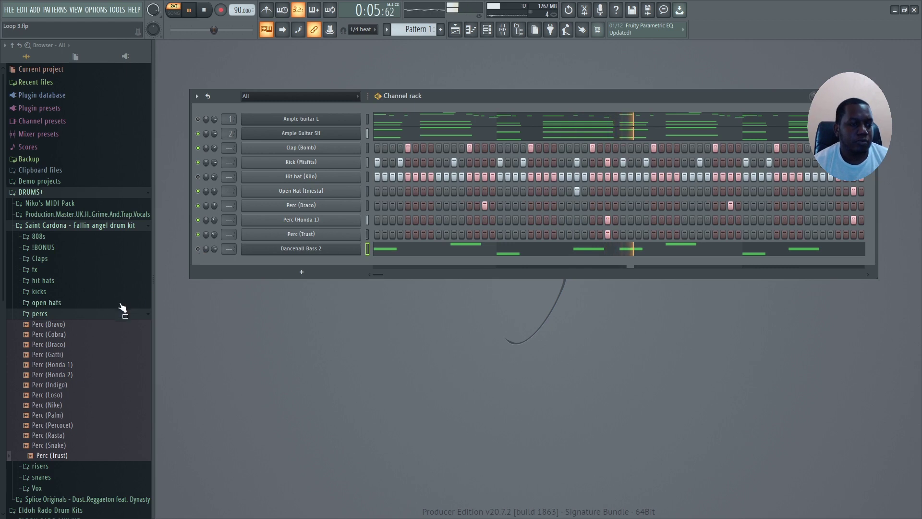
Audition Riser (Chao) and Riser (Calle) from the drum kit's risers folder over the playing pattern
click(74, 314)
scroll(51, 336, down, 3)
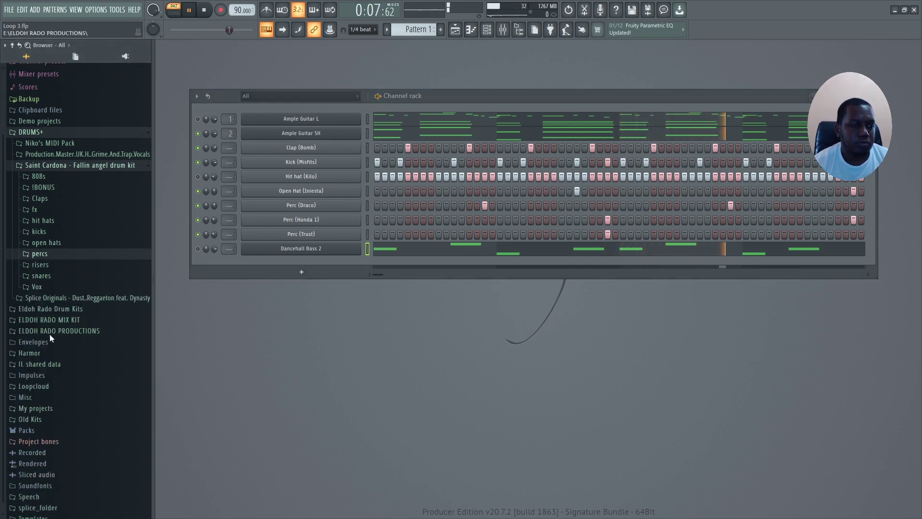
click(40, 264)
click(50, 284)
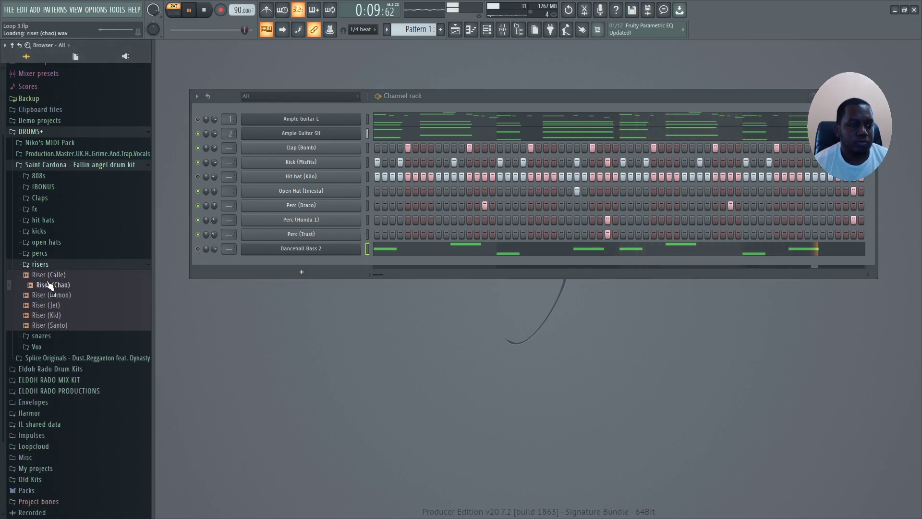
drag(50, 284, 55, 279)
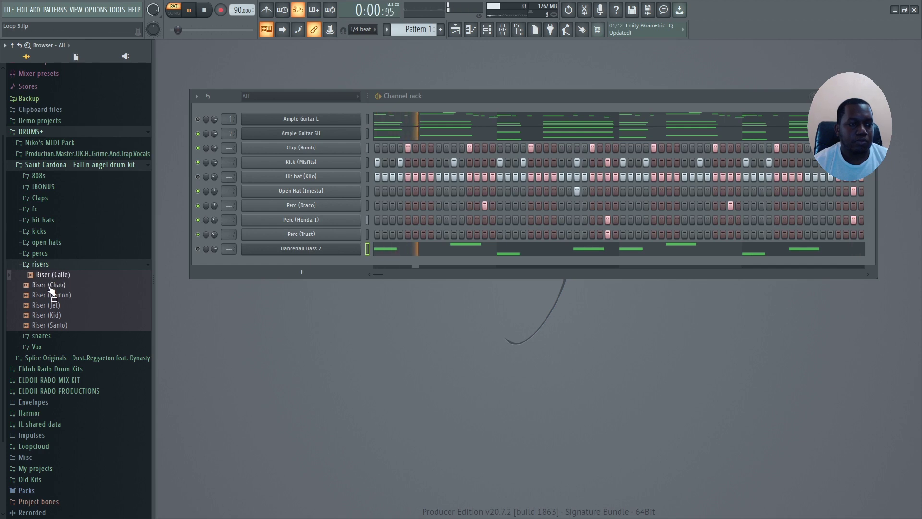
click(56, 266)
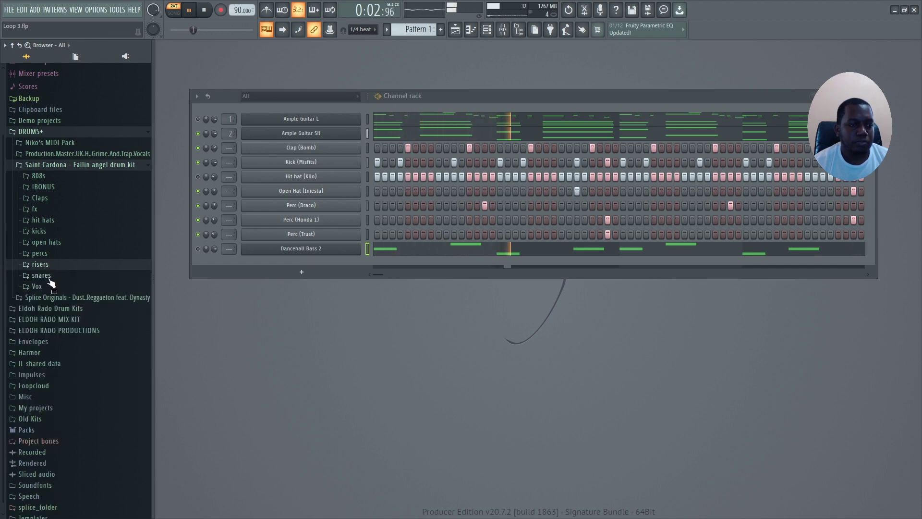
Audition the drum kit's snare samples from Snare (City) through Snare (Prince) over the playing pattern
click(48, 275)
click(45, 286)
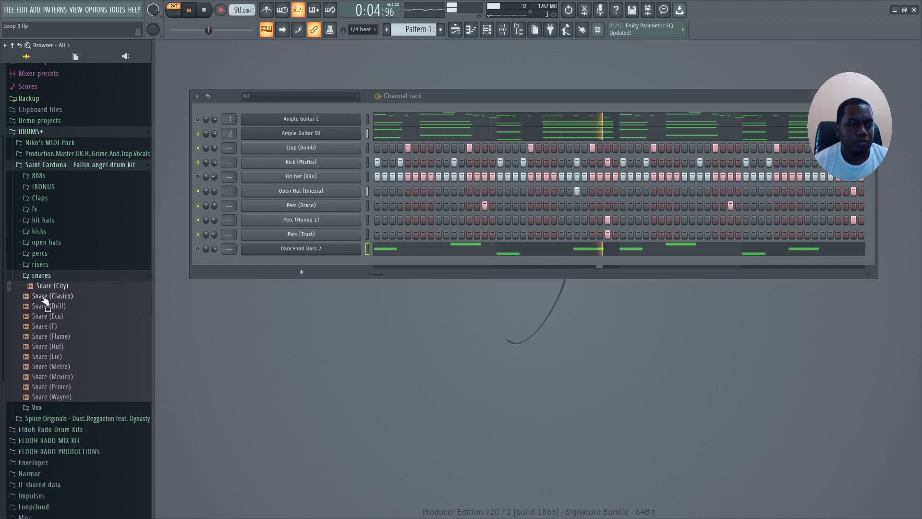
click(48, 295)
click(48, 305)
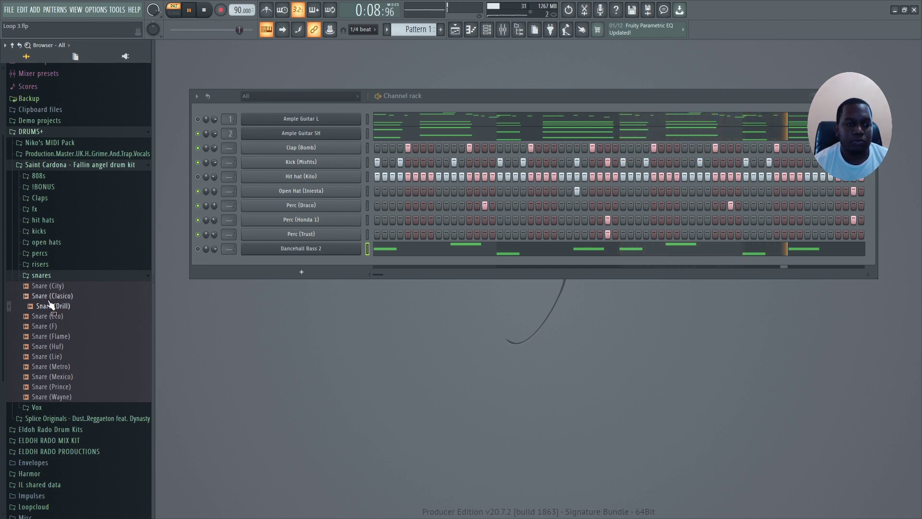
click(47, 316)
click(47, 326)
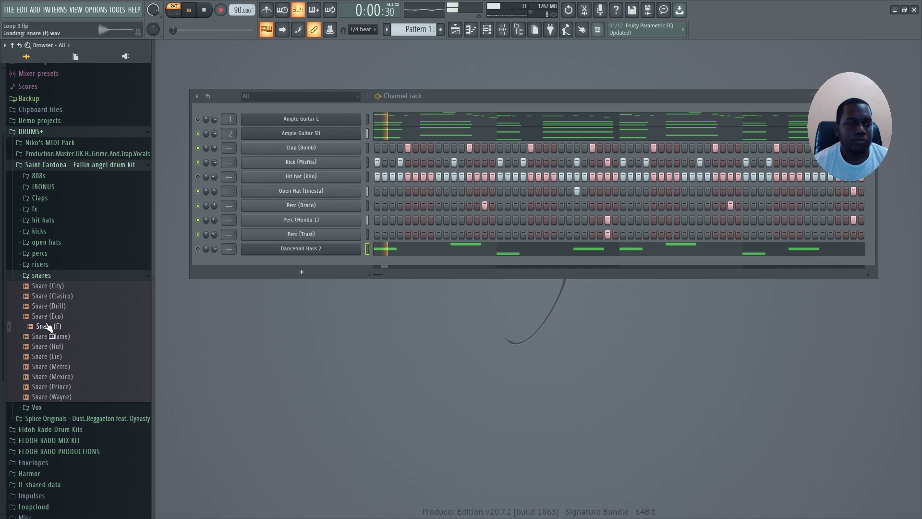
click(48, 336)
click(48, 347)
click(47, 356)
click(48, 366)
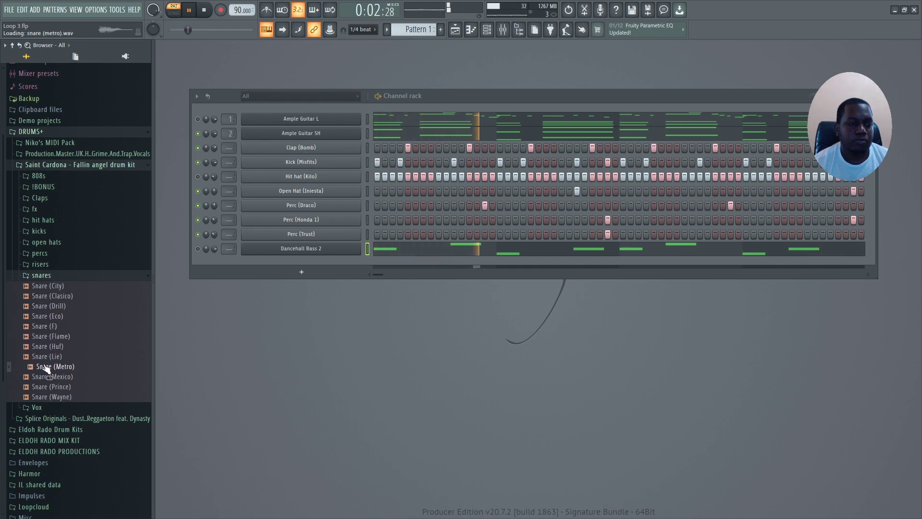
click(48, 378)
click(49, 387)
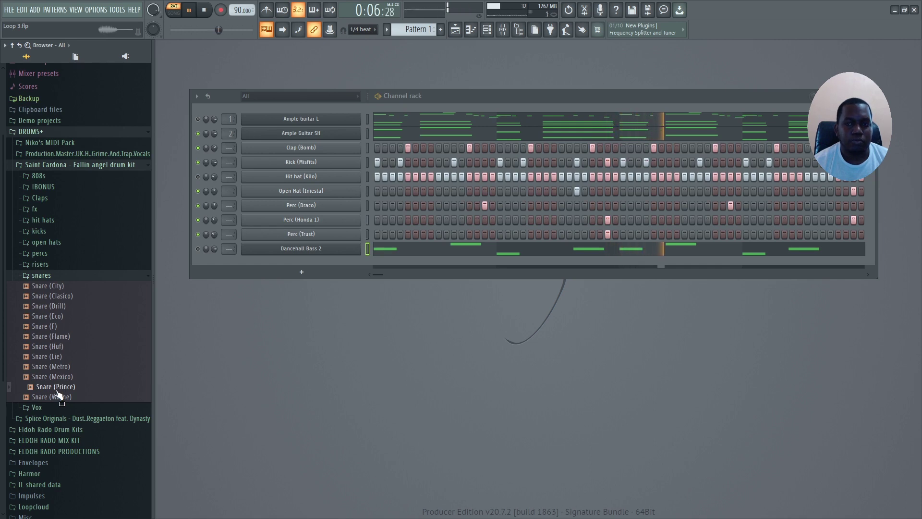
click(52, 275)
Audition the drum kit's Vox samples, comparing Vox (Hello), Vox (Dah) and Vox (Chrome) again
click(38, 287)
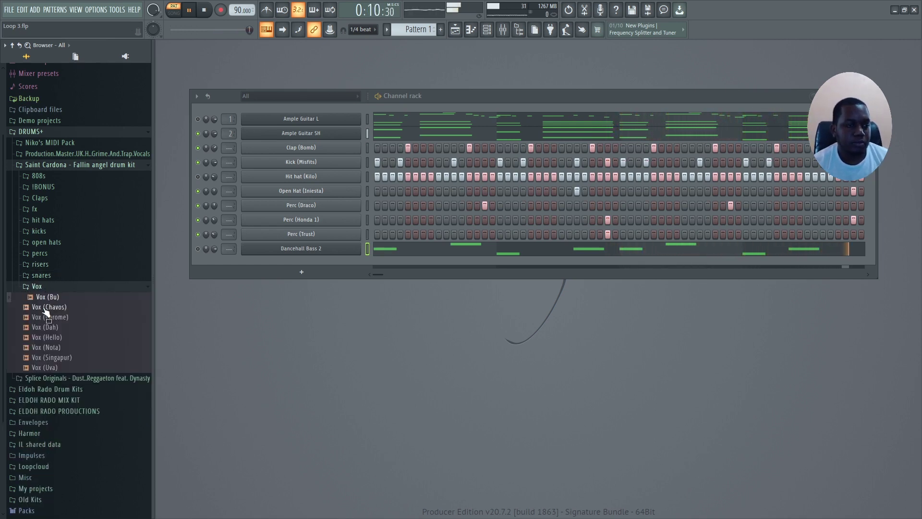
click(47, 317)
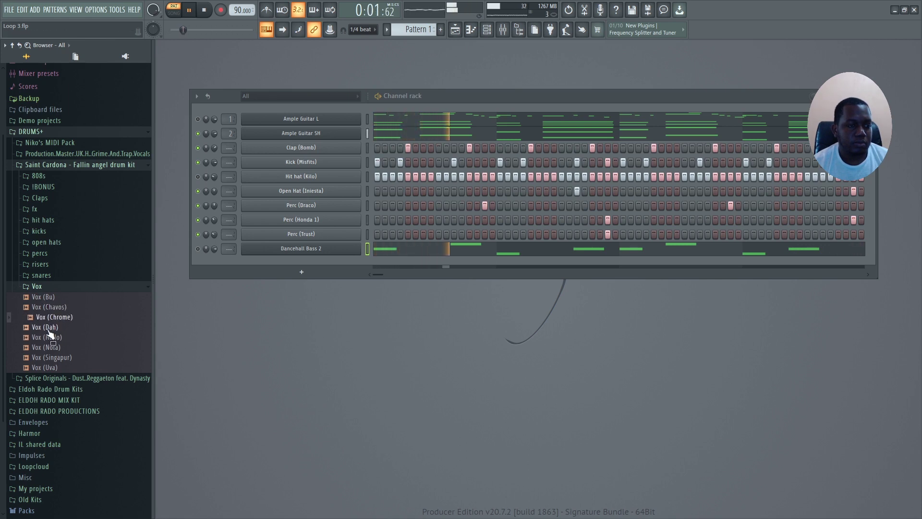
click(48, 328)
click(50, 337)
click(51, 348)
click(53, 339)
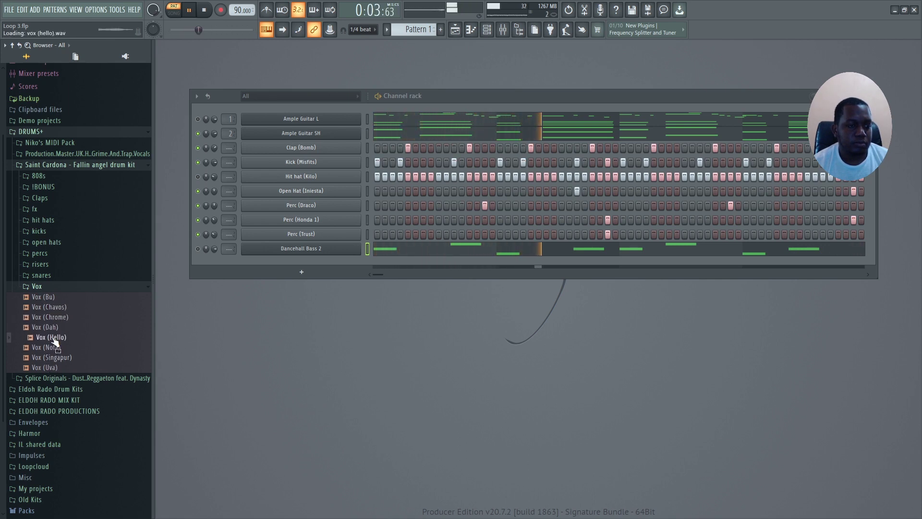
click(51, 348)
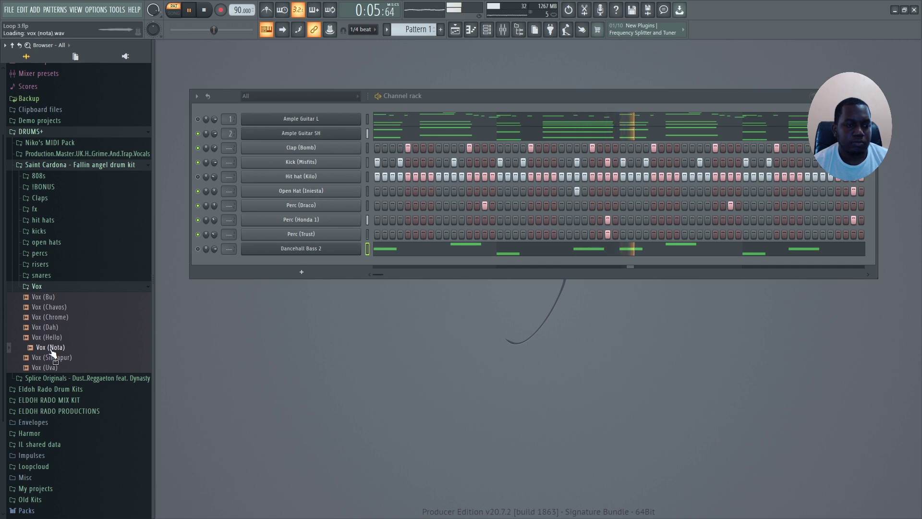
click(51, 357)
click(50, 368)
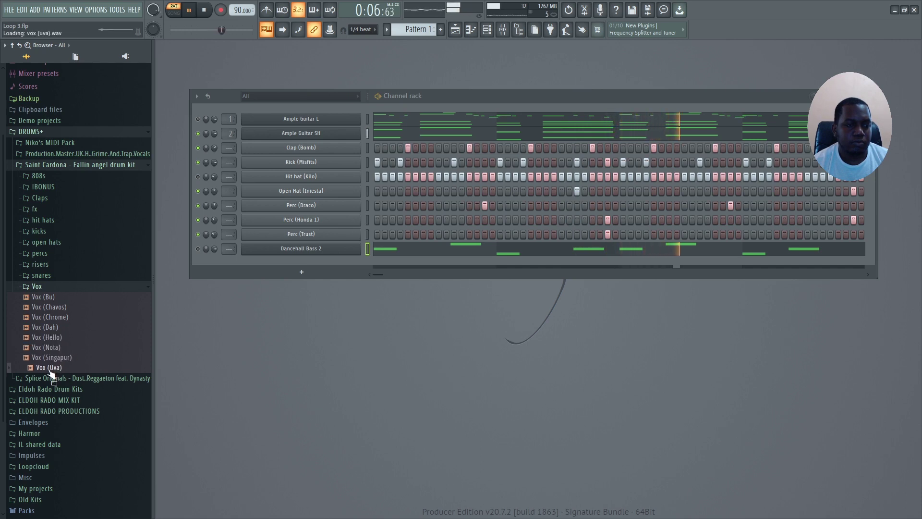
click(55, 338)
click(55, 328)
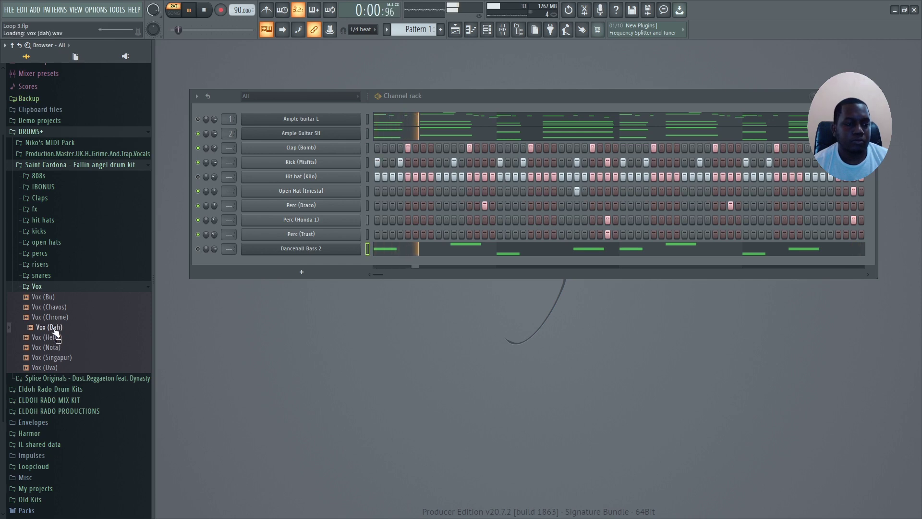
click(56, 317)
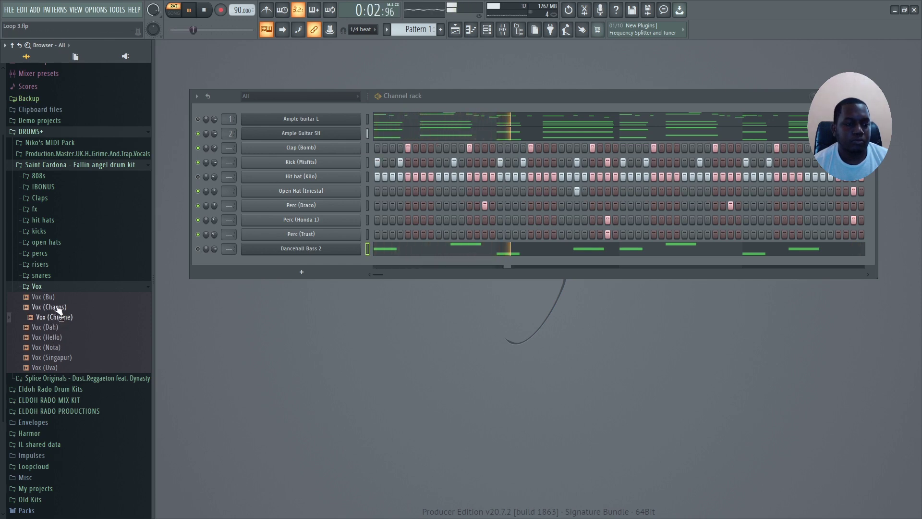
Collapse the Vox folder, the Saint Cardona - Fallin angel drum kit and the DRUMS+ folder
click(52, 286)
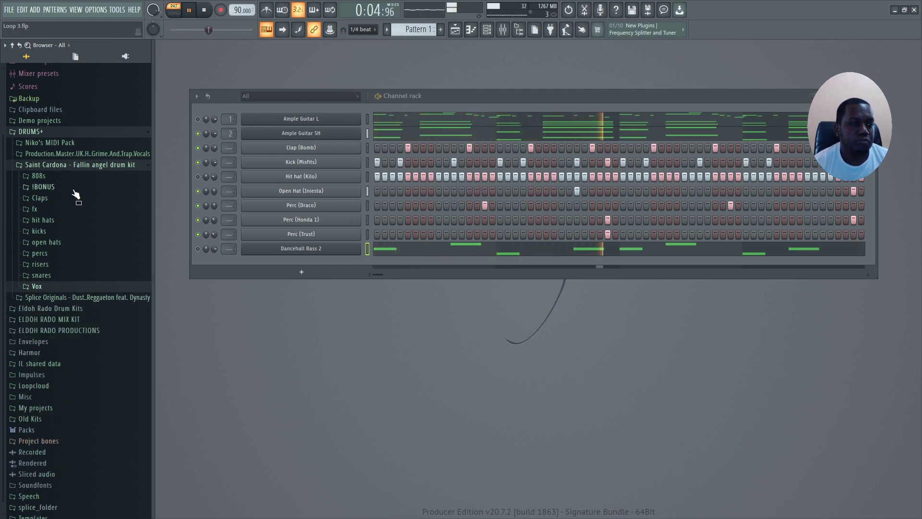
click(77, 165)
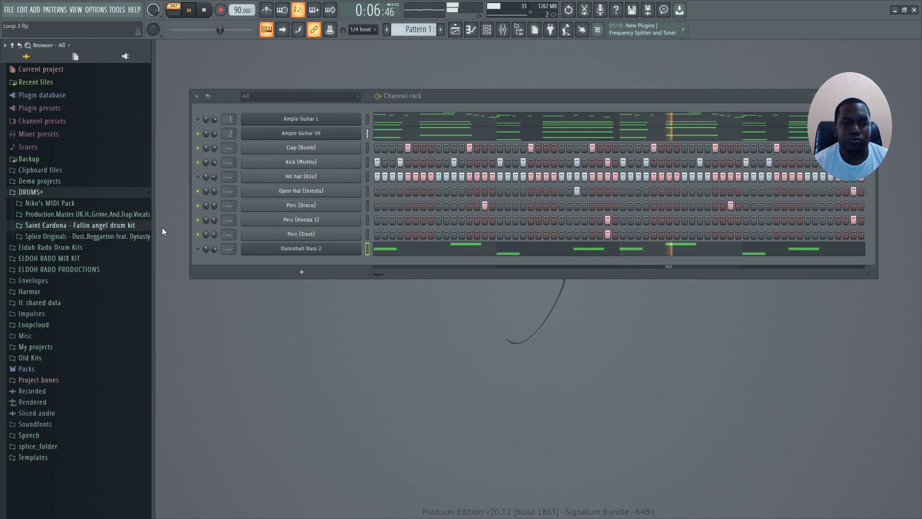
click(86, 193)
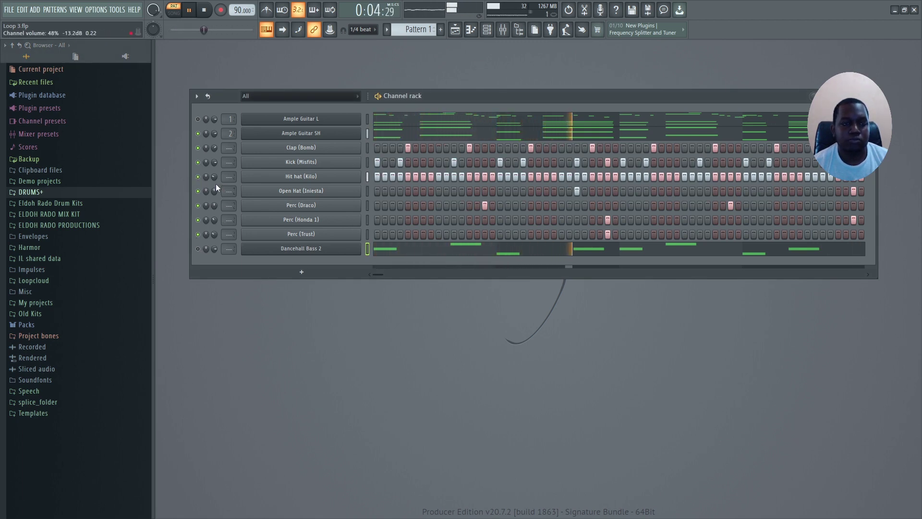
Give all Hit hat (Kilo) notes slightly varied velocities in the piano roll, close it and stop playback
right_click(331, 178)
click(360, 205)
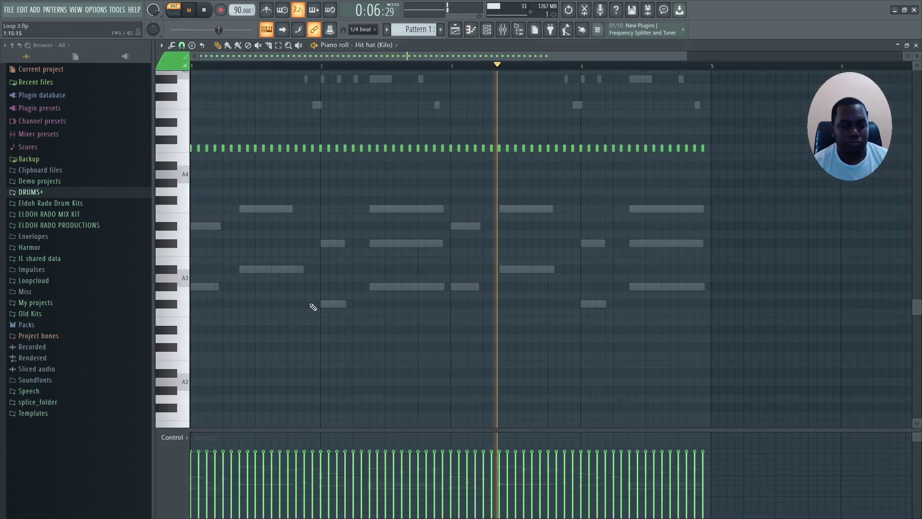
key(ctrl+a)
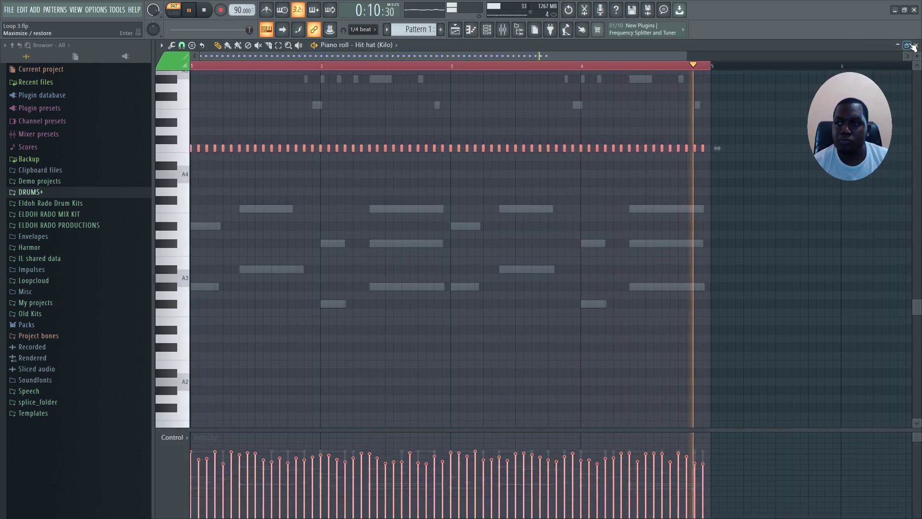
key(F7)
key(space)
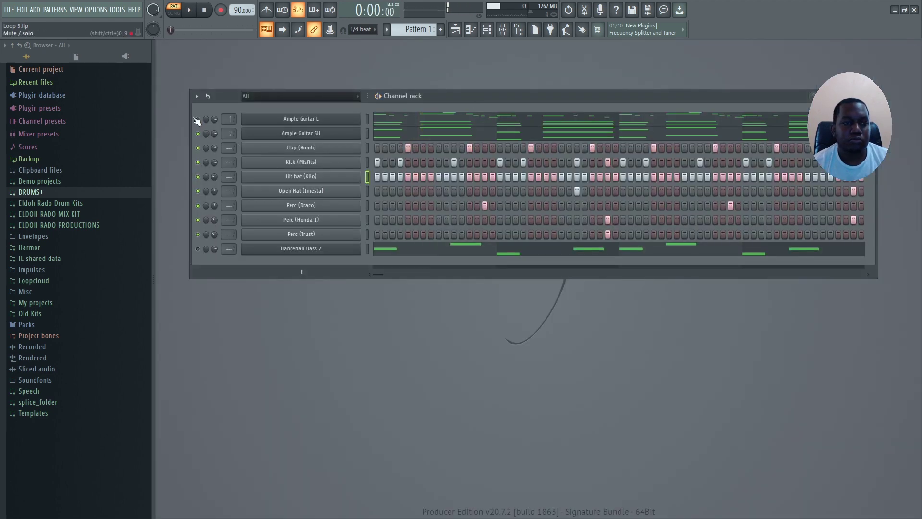
Unmute the Ample Guitar L and Dancehall Bass 2 channels and play the full pattern, moving the channel rack higher
click(197, 249)
key(space)
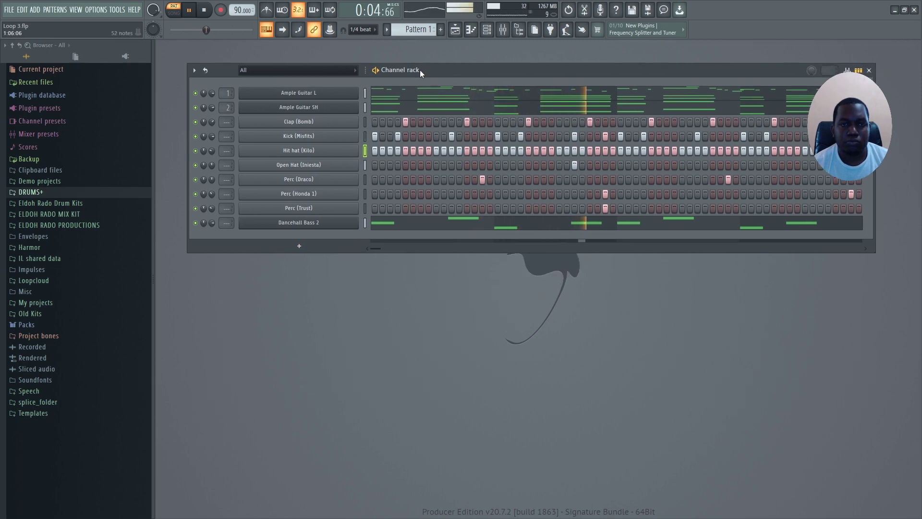
drag(422, 96, 419, 71)
key(space)
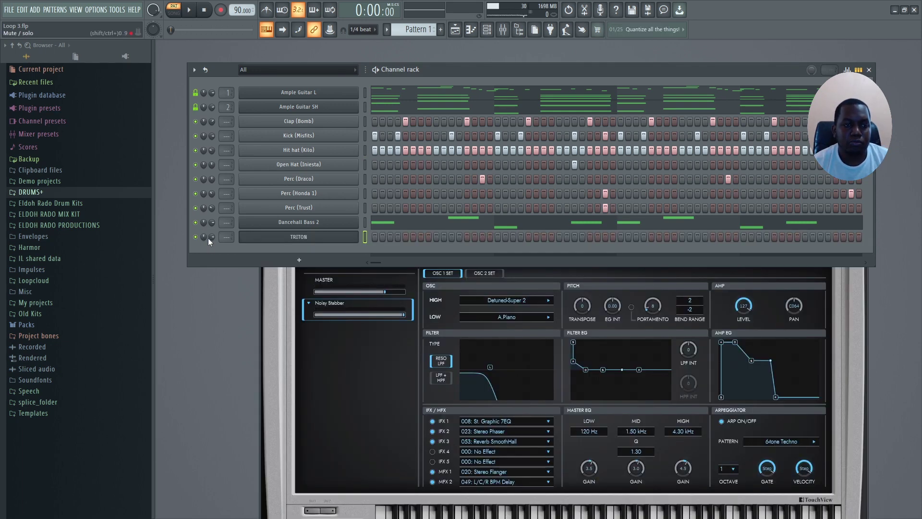
Solo the TRITON channel alongside the locked guitars and bass, start playback and bring the TRITON window fully into view
ctrl+click(196, 238)
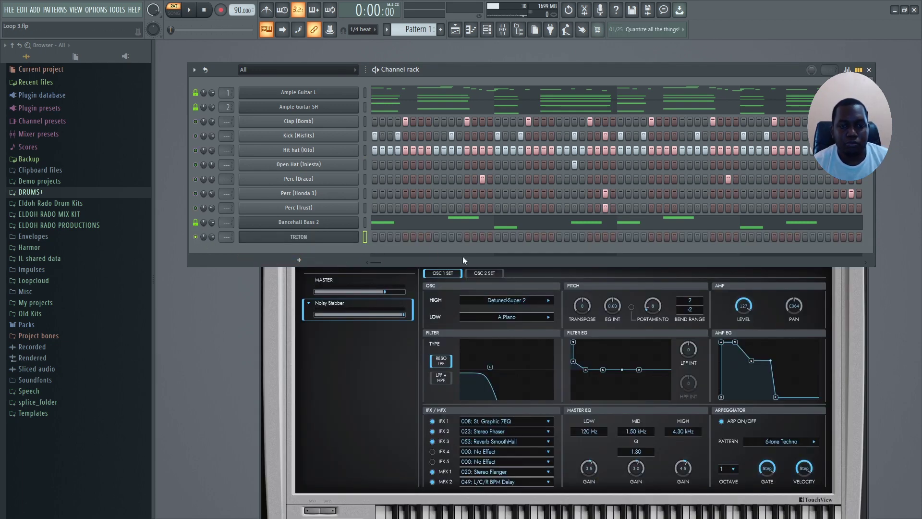
key(space)
click(278, 342)
drag(473, 158, 430, 101)
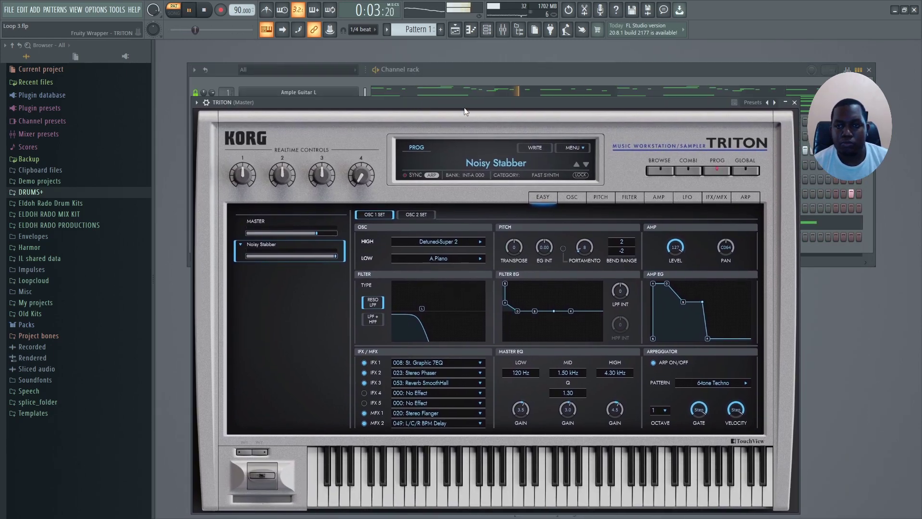
Audition TRITON's Bell/Mallet programs BellarianCluster, Trance Bellz and Ribbon Rhythm, then load Warm Steel Drums and close the plugin
click(661, 171)
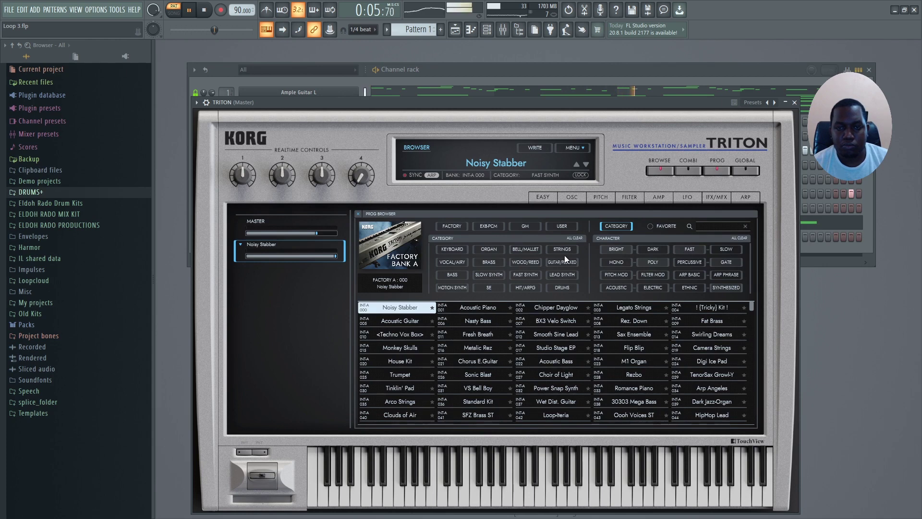
click(529, 250)
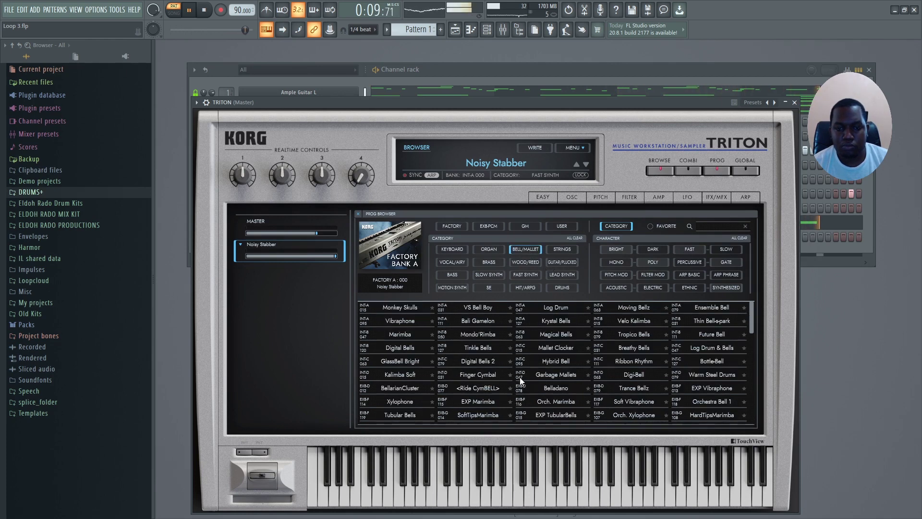
click(398, 387)
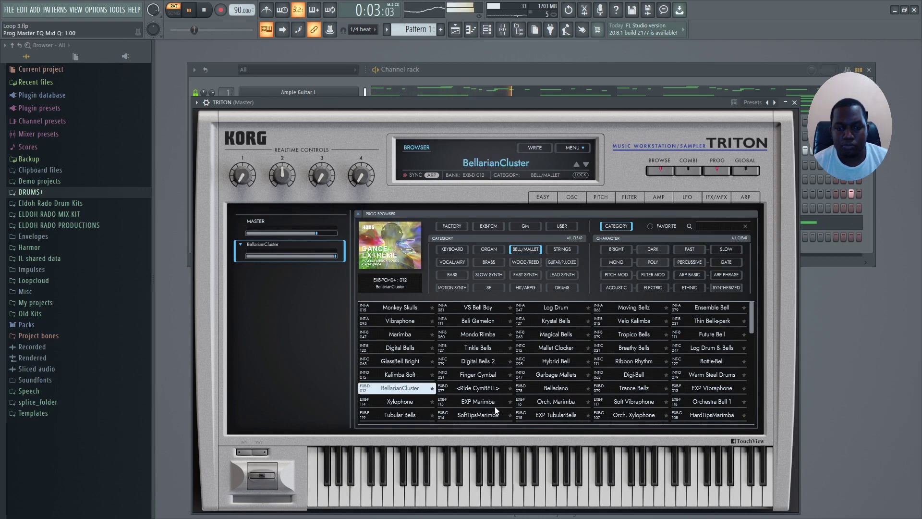
click(618, 387)
click(712, 374)
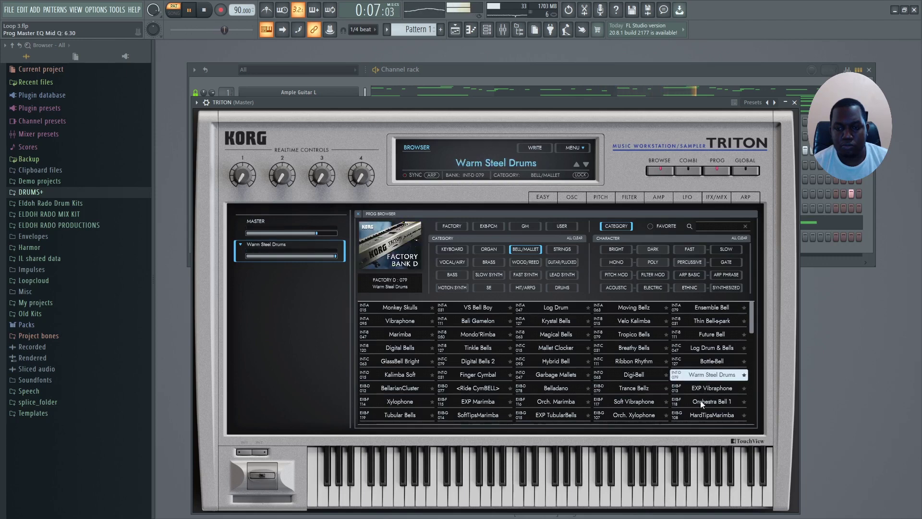
click(643, 358)
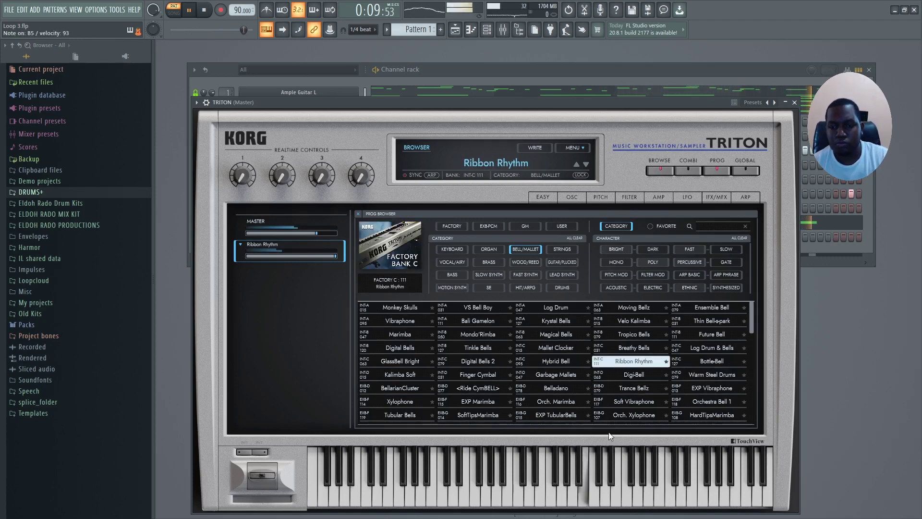
click(709, 375)
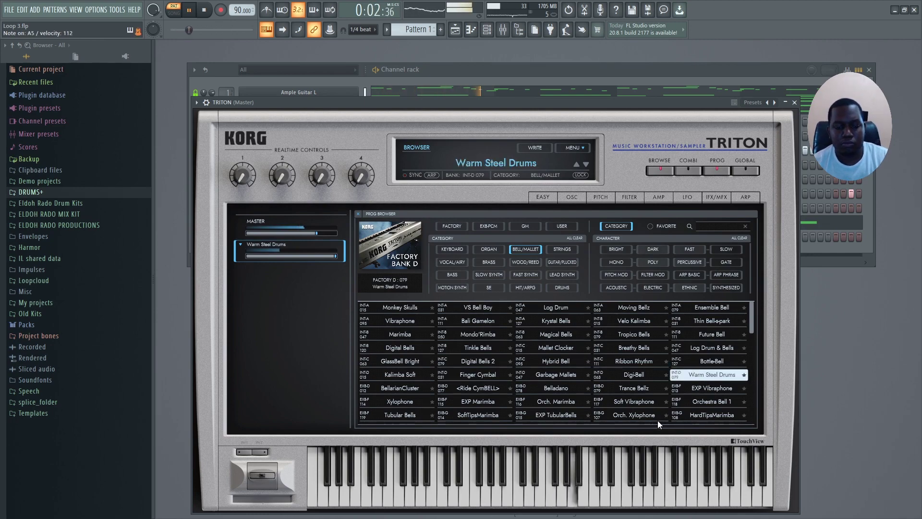
click(795, 103)
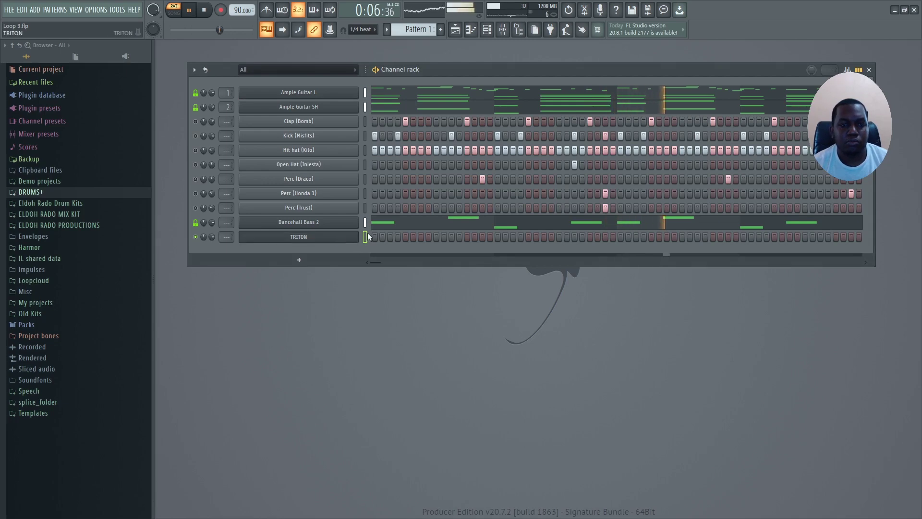
Place an F6 note at step 10 of bar 1 in TRITON's piano roll and check it against the loop
key(F7)
scroll(338, 286, up, 7)
key(space)
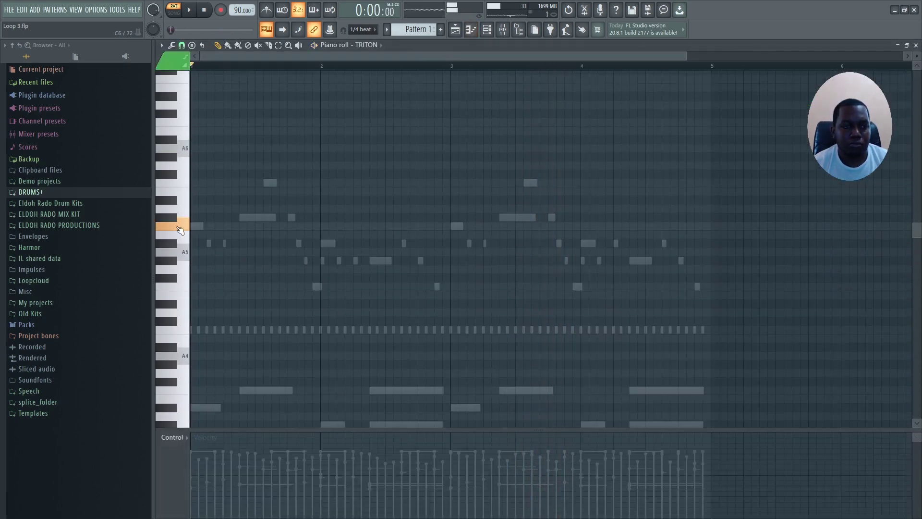
click(269, 182)
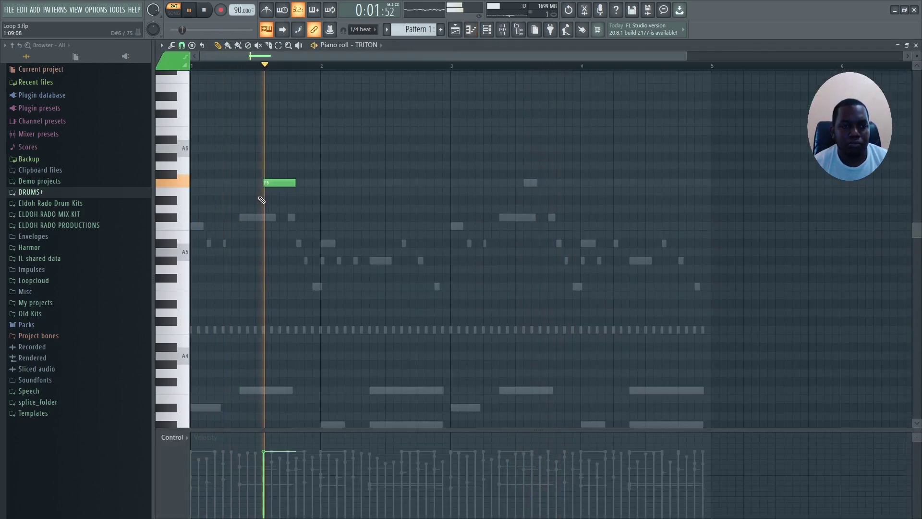
key(space)
key(space)
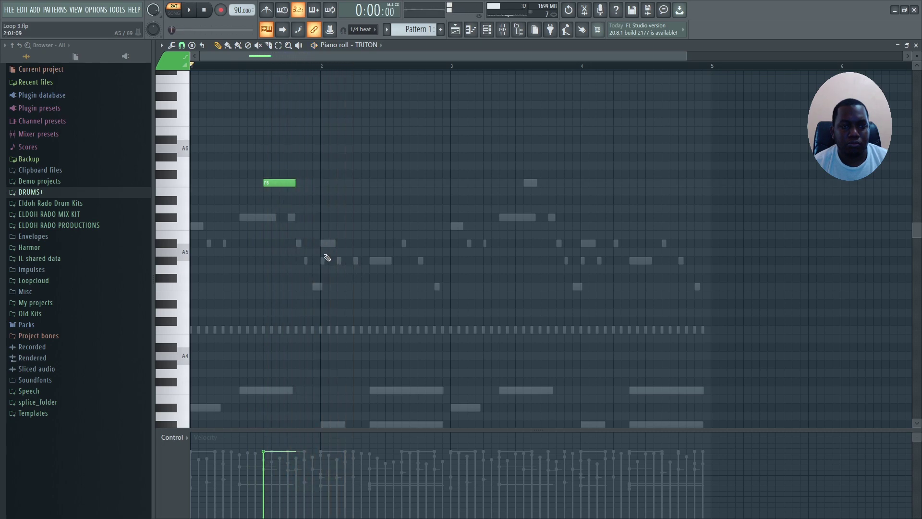
Add C#6 at step 13 and G#5 at step 15 of bar 1, shortening the melody notes to two steps
click(303, 243)
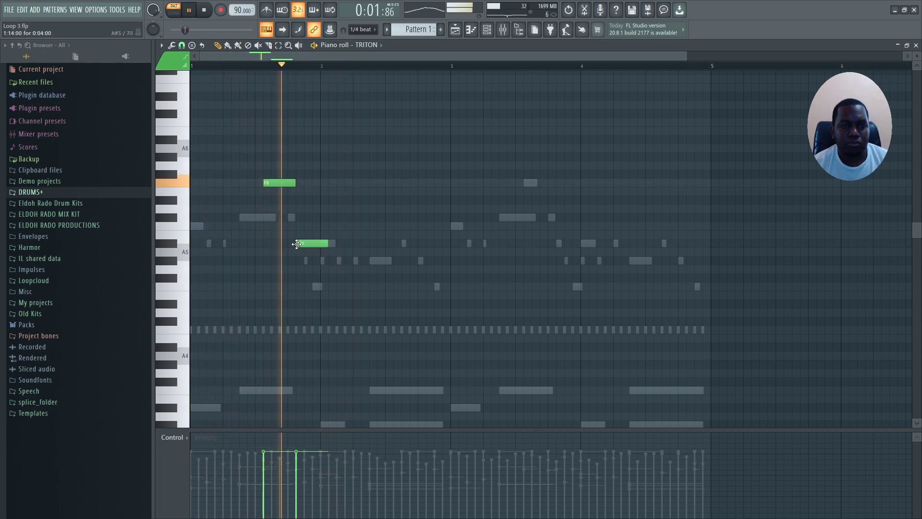
key(space)
drag(301, 245, 293, 217)
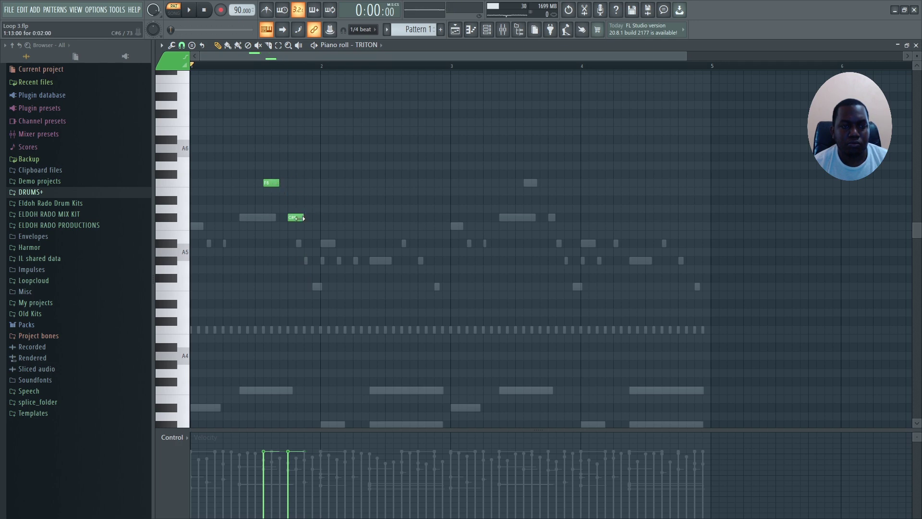
key(space)
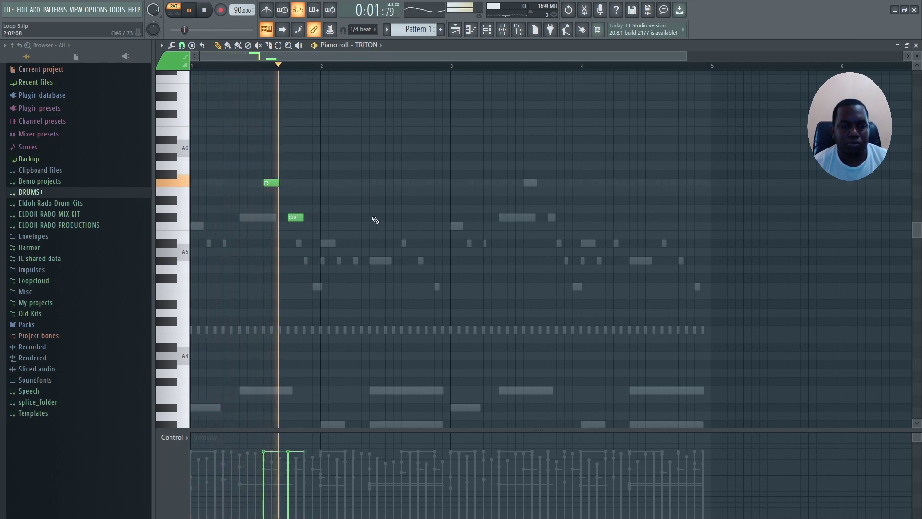
key(space)
key(space)
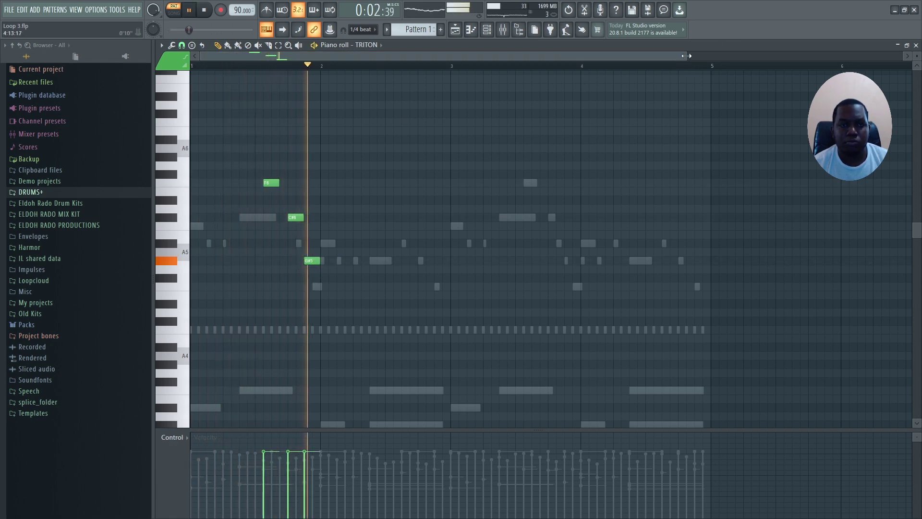
Add descending A#5, G#5 and F5 notes near the end of bar 2 and shorten all TRITON notes to one step
drag(686, 56, 464, 70)
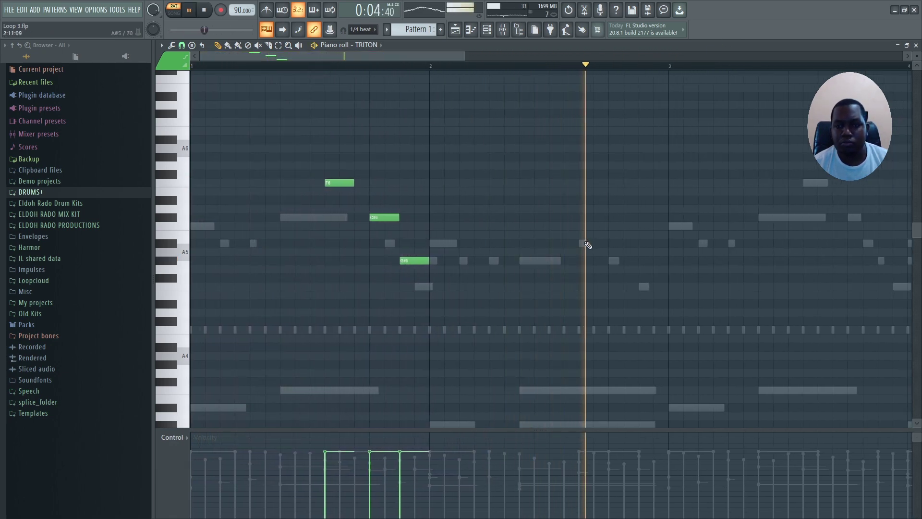
key(space)
click(583, 243)
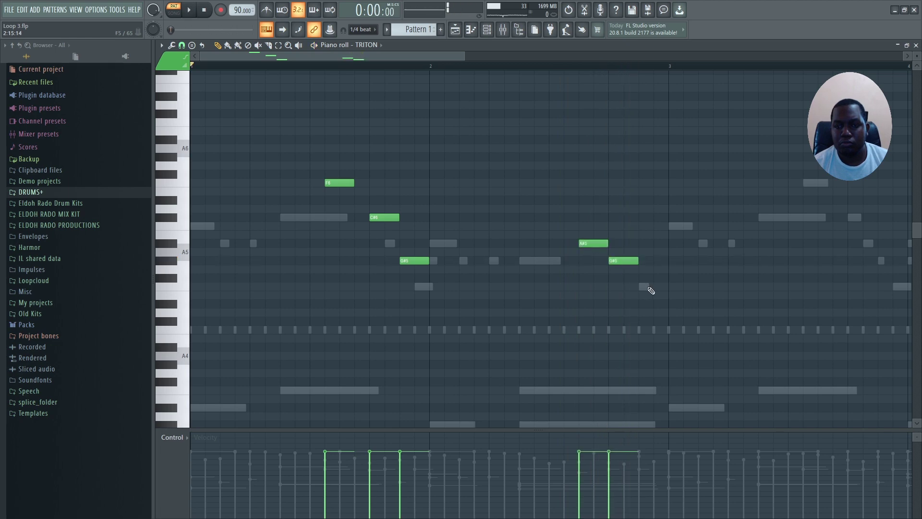
key(ctrl+a)
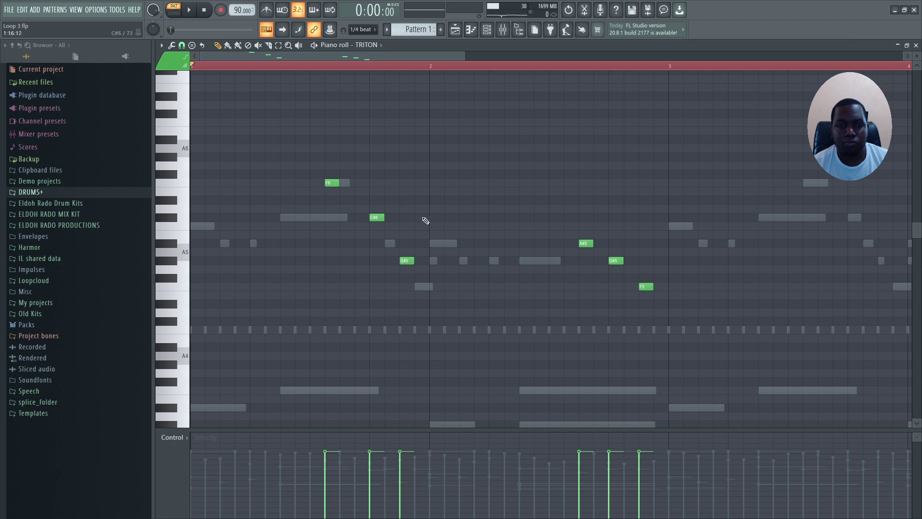
Play back the six-note TRITON melody, copy it into bars 3 and 4, deselect the notes and close the piano roll
key(space)
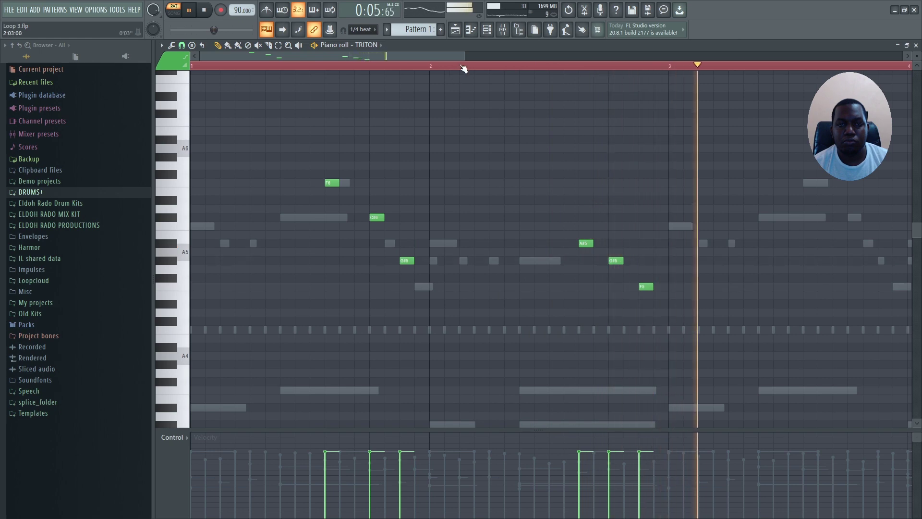
drag(462, 54, 601, 59)
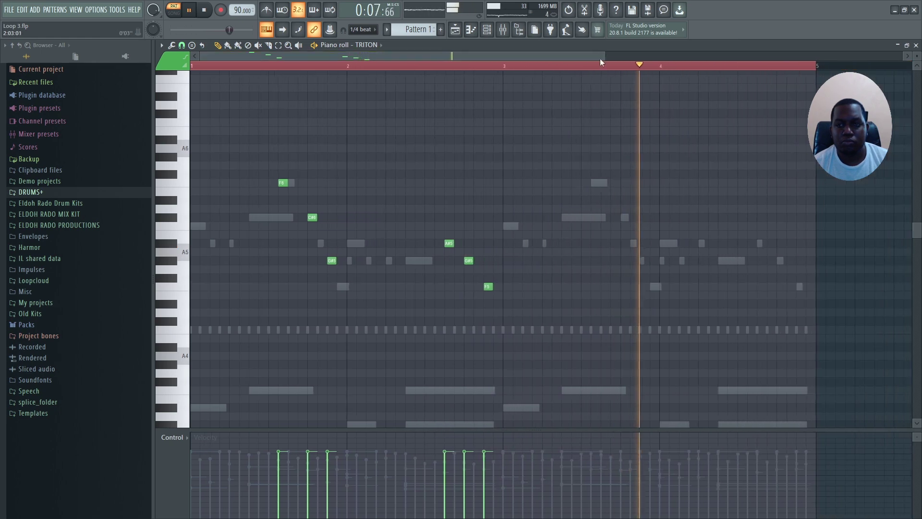
drag(530, 317, 260, 153)
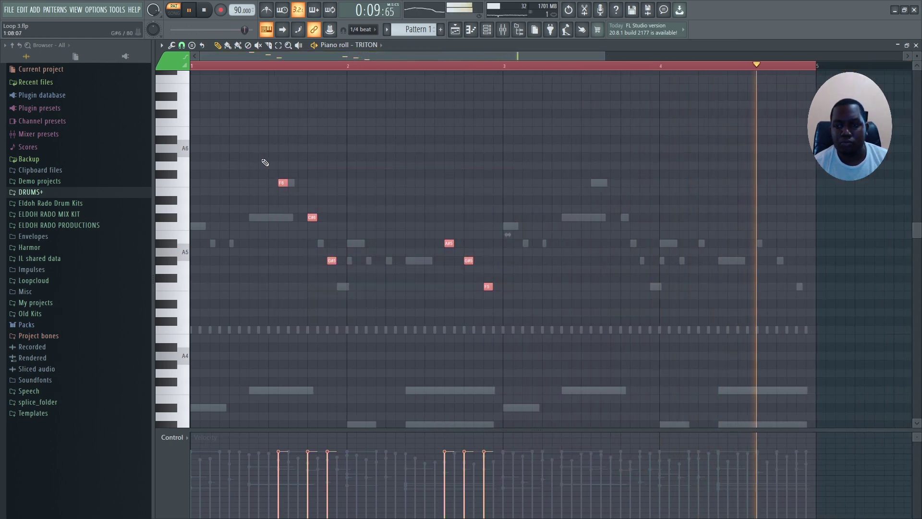
drag(279, 183, 589, 184)
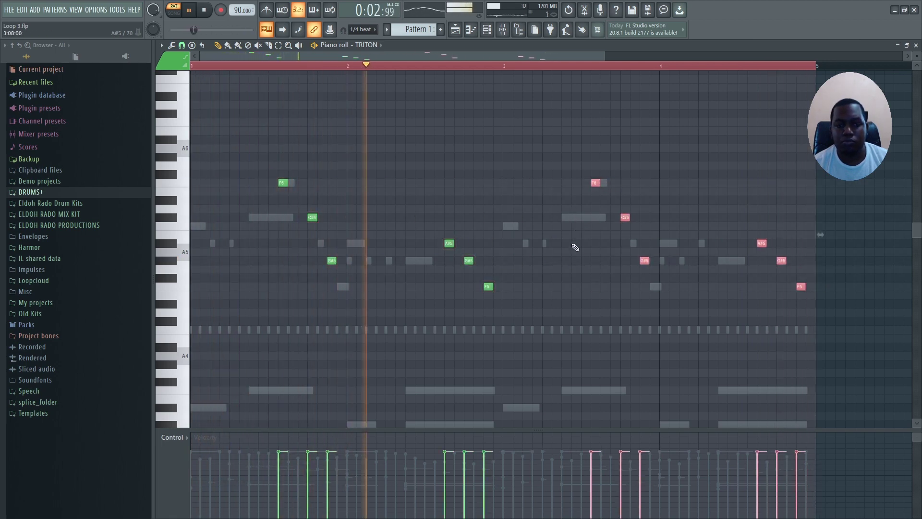
key(ctrl+d)
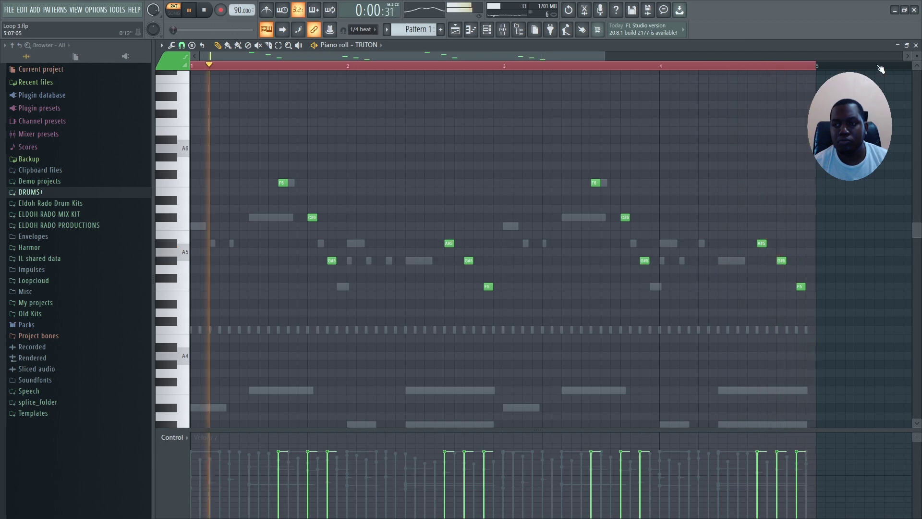
click(915, 45)
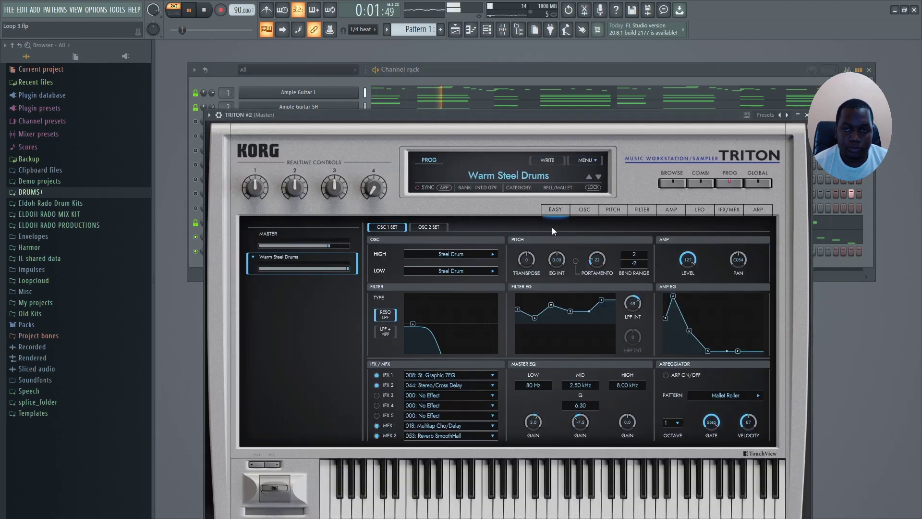
Browse the Lead Synth programs in TRITON #2 and load Rebel Lead while the pattern plays
click(681, 185)
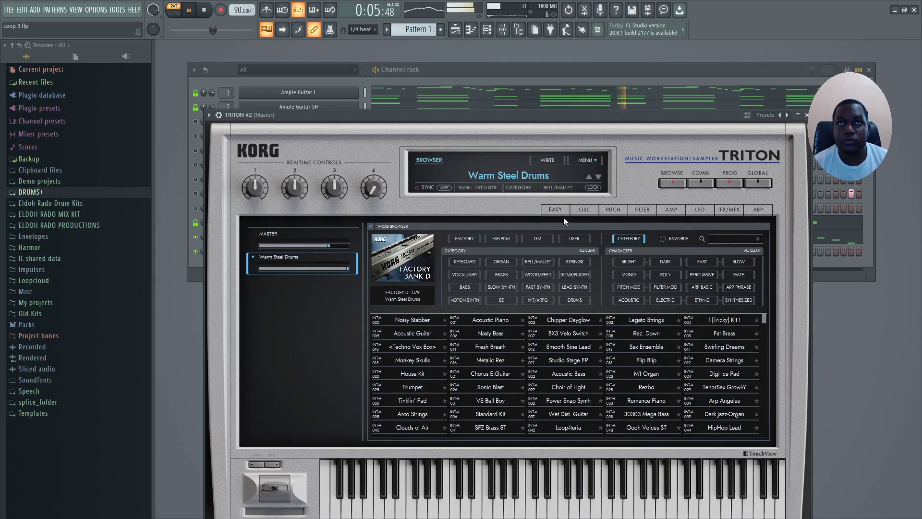
click(678, 186)
click(677, 186)
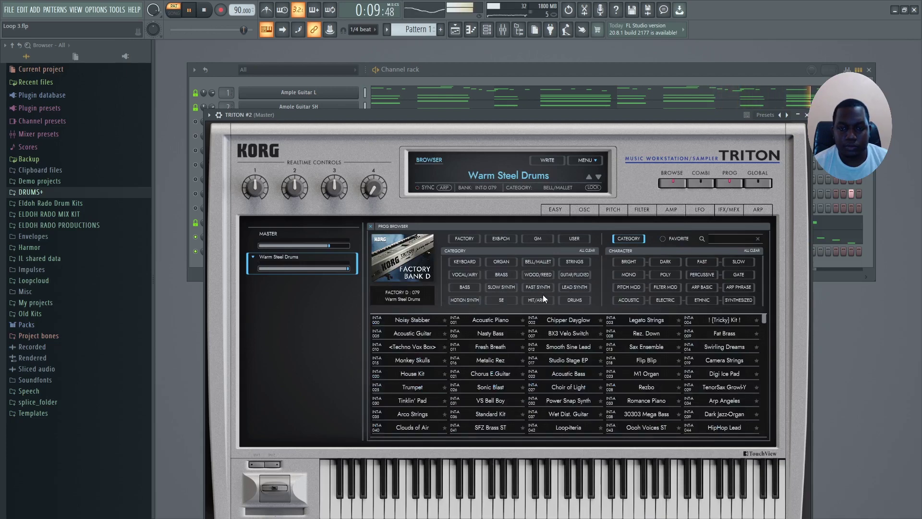
click(572, 288)
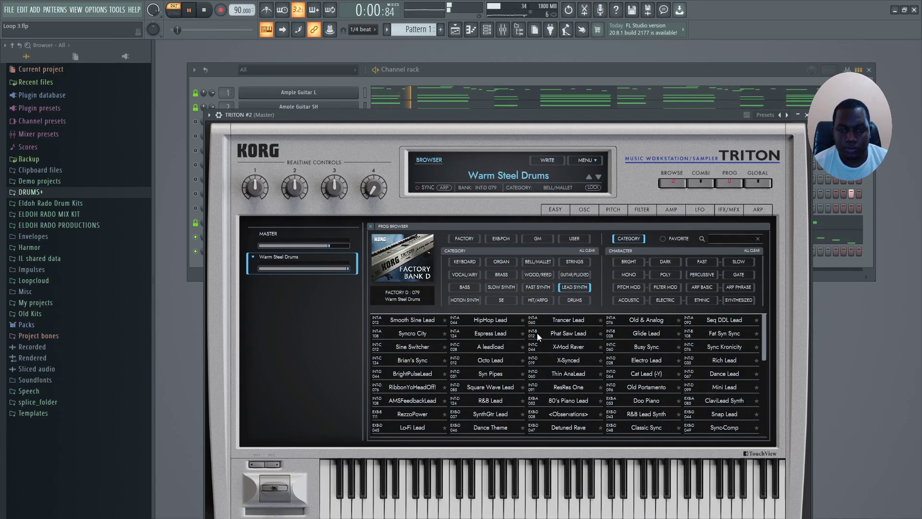
scroll(568, 395, down, 4)
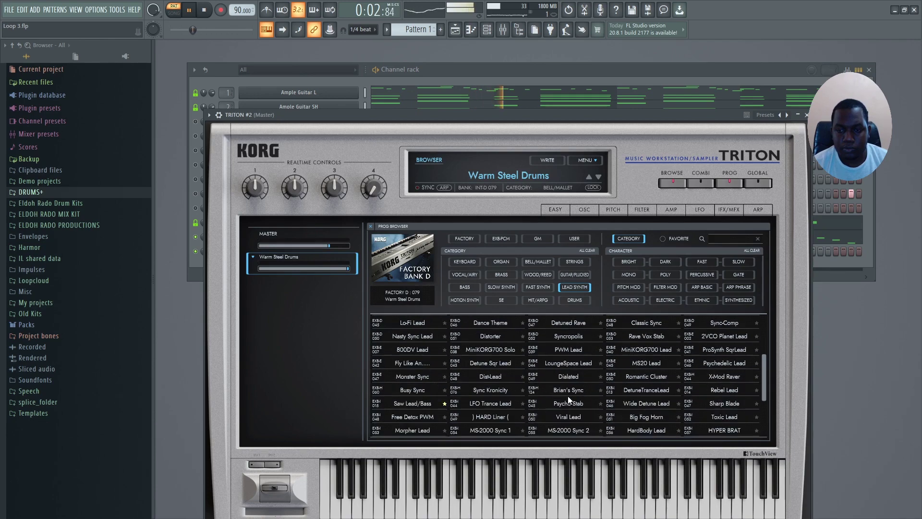
click(721, 388)
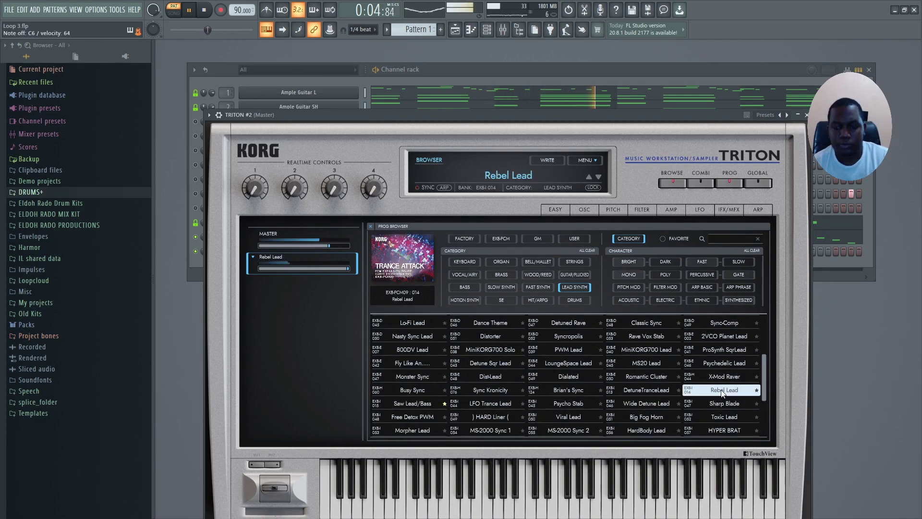
Audition the Lead Synth programs Wide Detune Lead, HARD Liner and others, load Viral Lead in TRITON #2 and close the plugin window
click(711, 405)
click(633, 405)
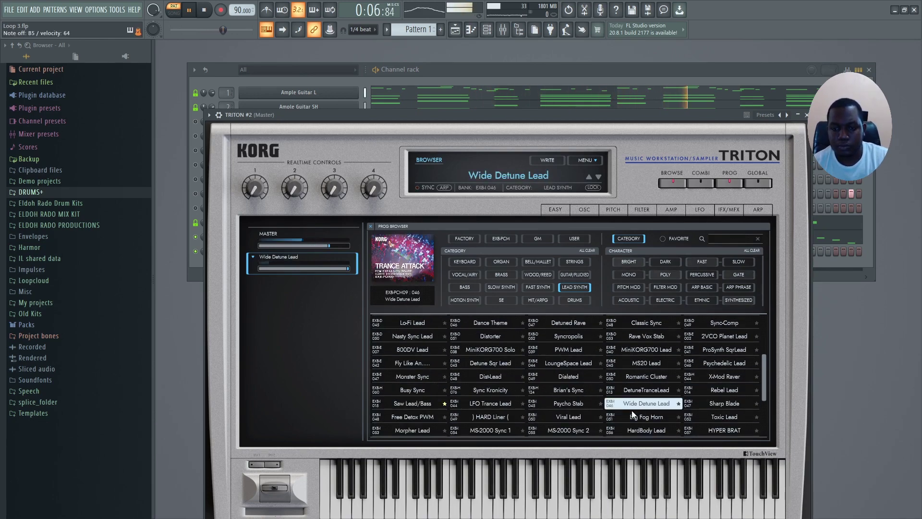
click(570, 405)
click(564, 418)
click(508, 415)
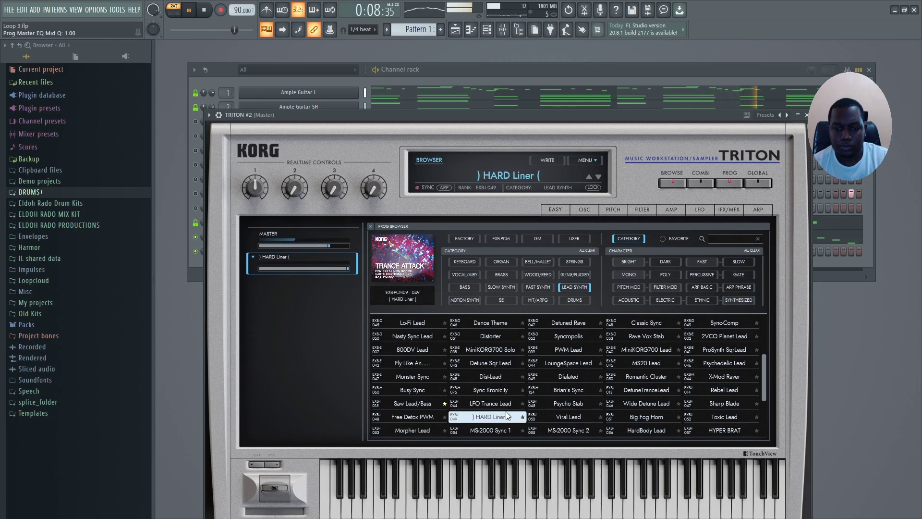
click(562, 417)
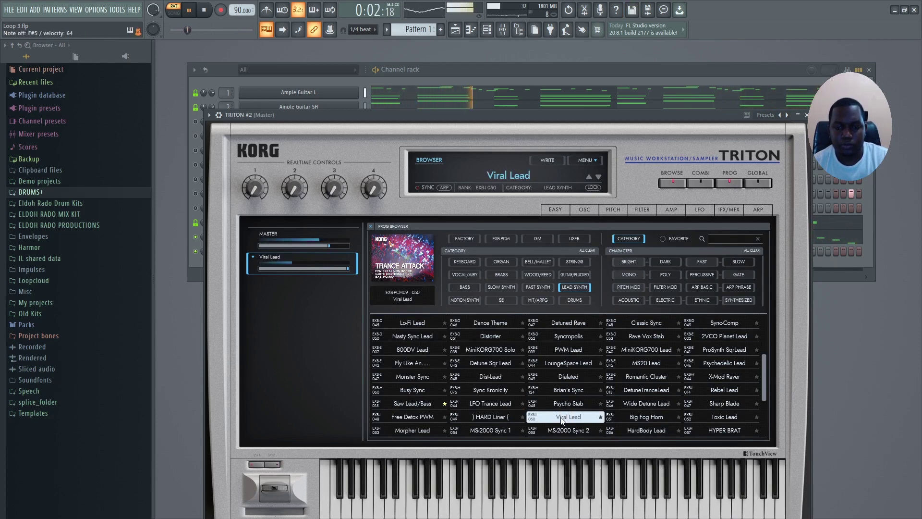
double_click(575, 420)
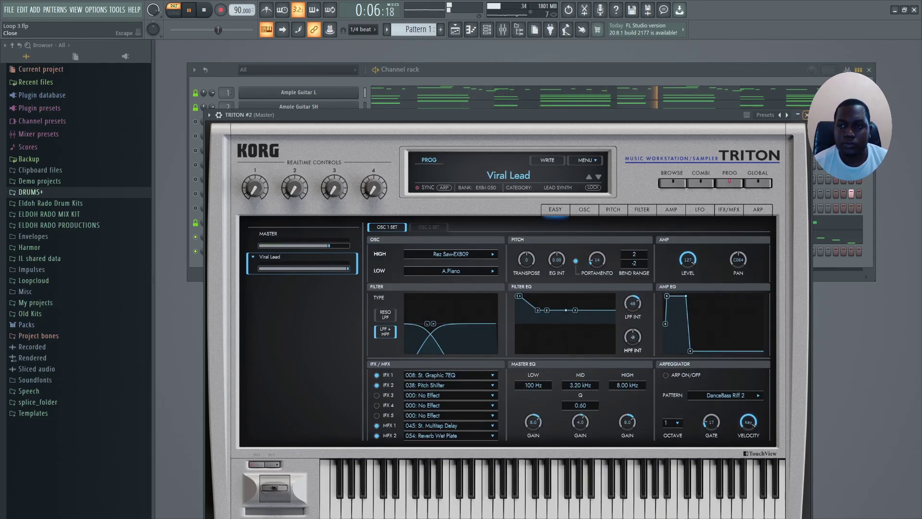
click(806, 115)
Give TRITON #2 three-step notes at step 7 of each bar: C#6 in bars 1 and 3, G#5 in bars 2 and 4
key(F7)
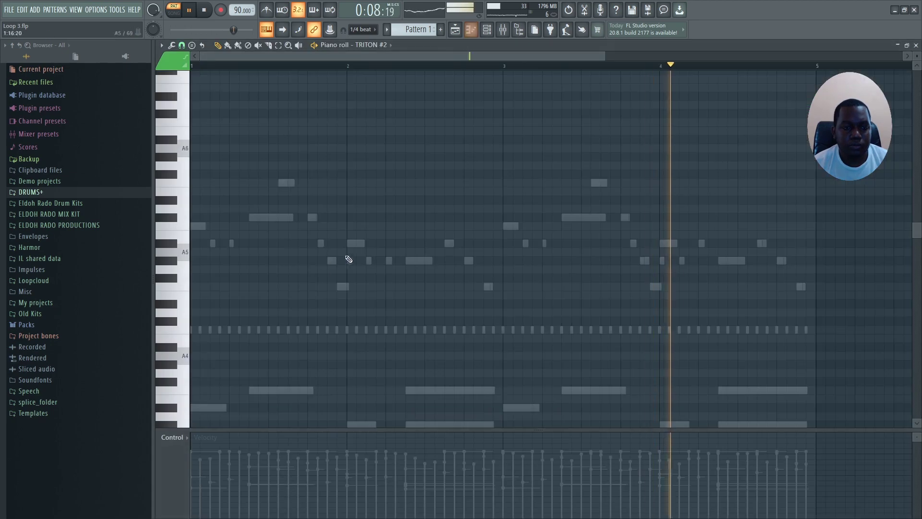
click(206, 278)
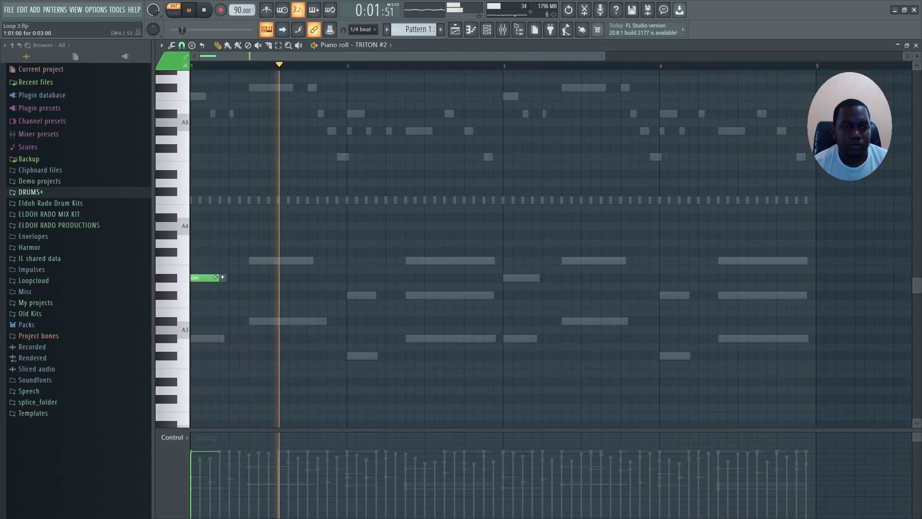
key(space)
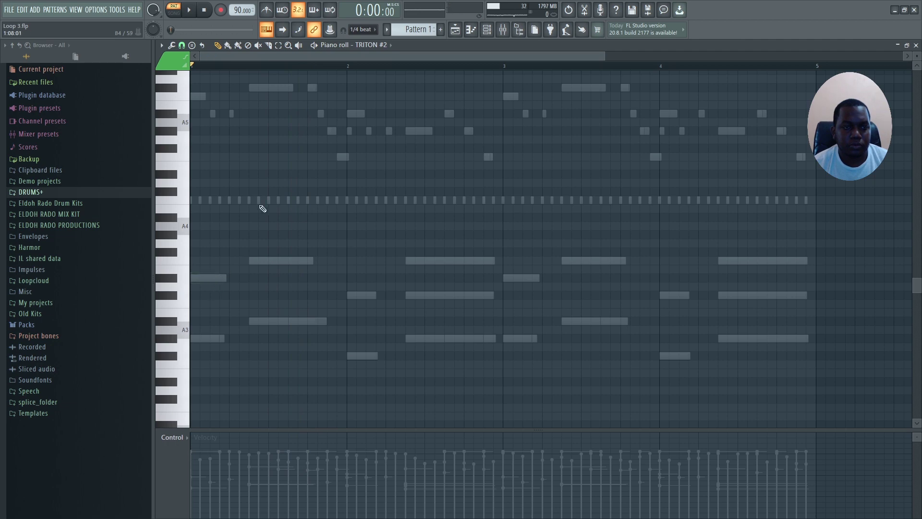
scroll(262, 210, up, 3)
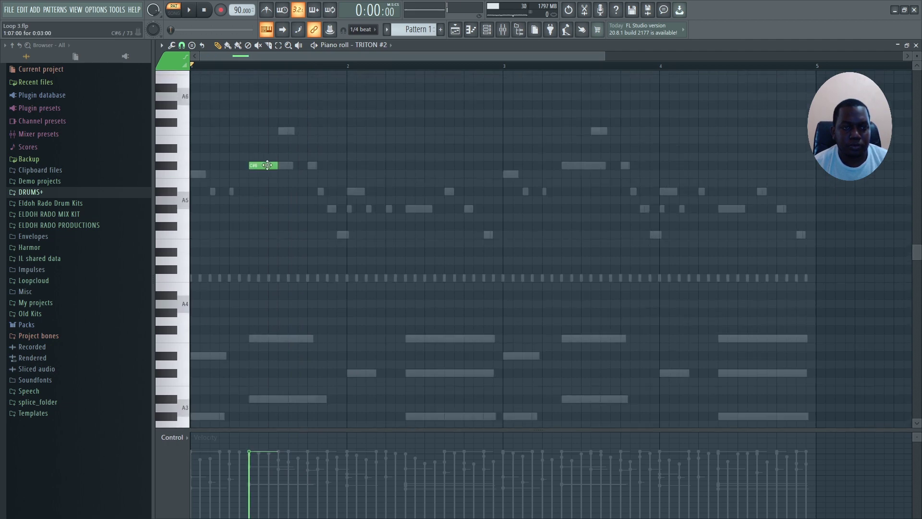
key(space)
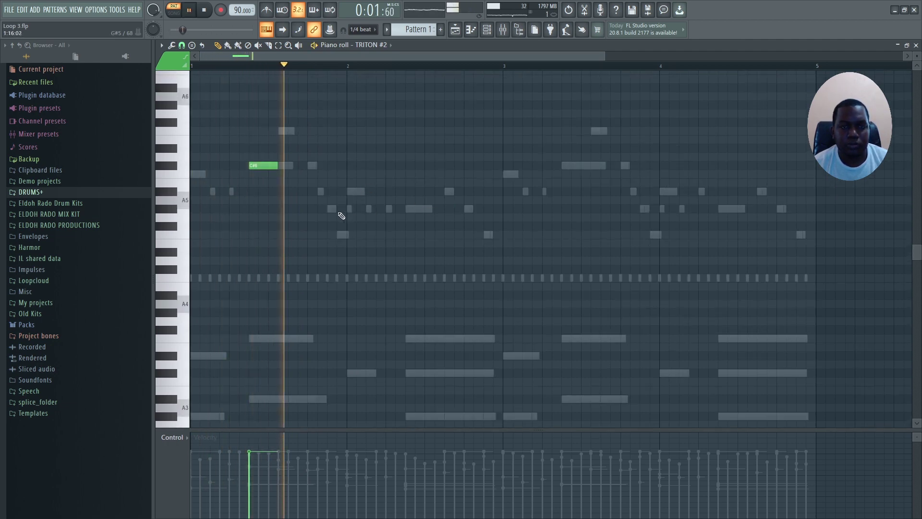
click(410, 209)
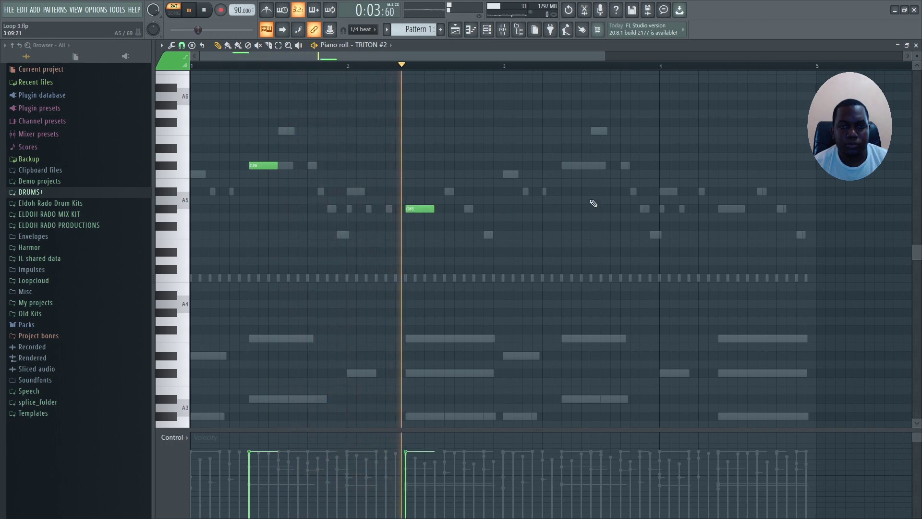
click(566, 165)
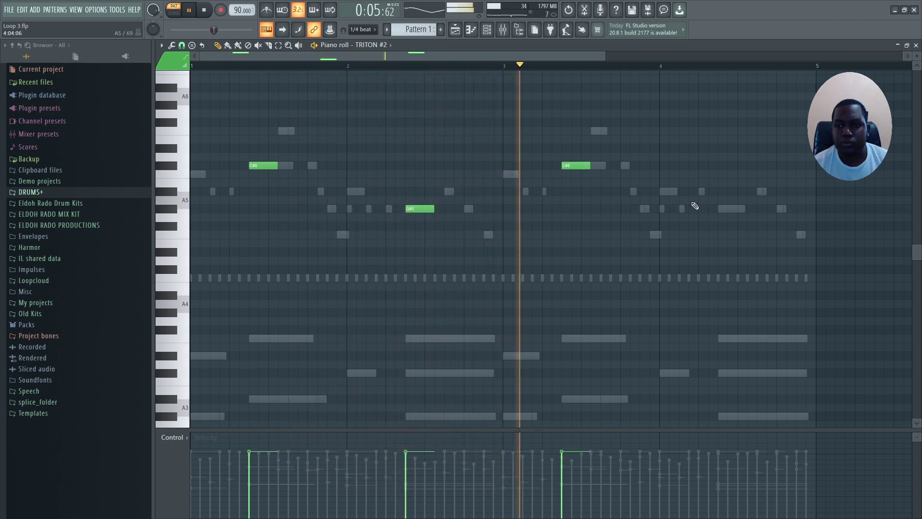
click(723, 208)
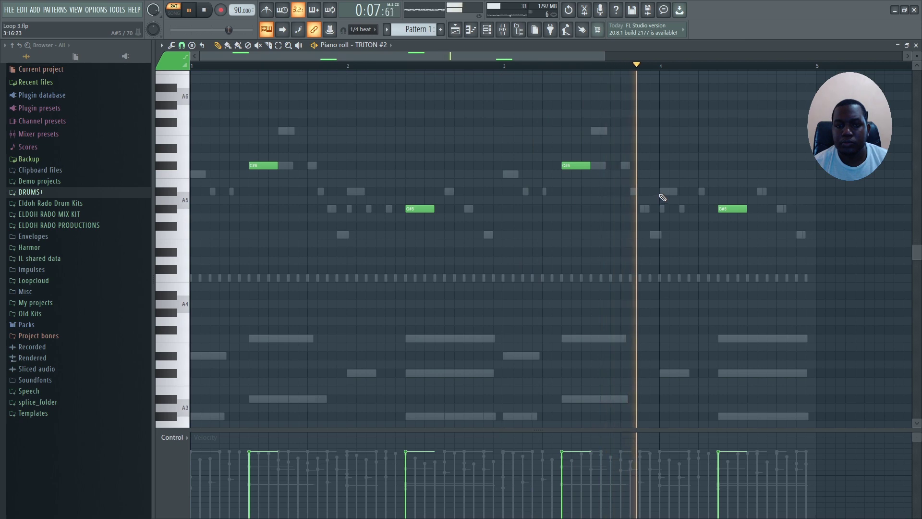
End bar 4 with two-step A#5, G#5 and F5 notes at steps 11, 13 and 15, play the melody back and close the piano roll
key(space)
click(759, 192)
click(801, 236)
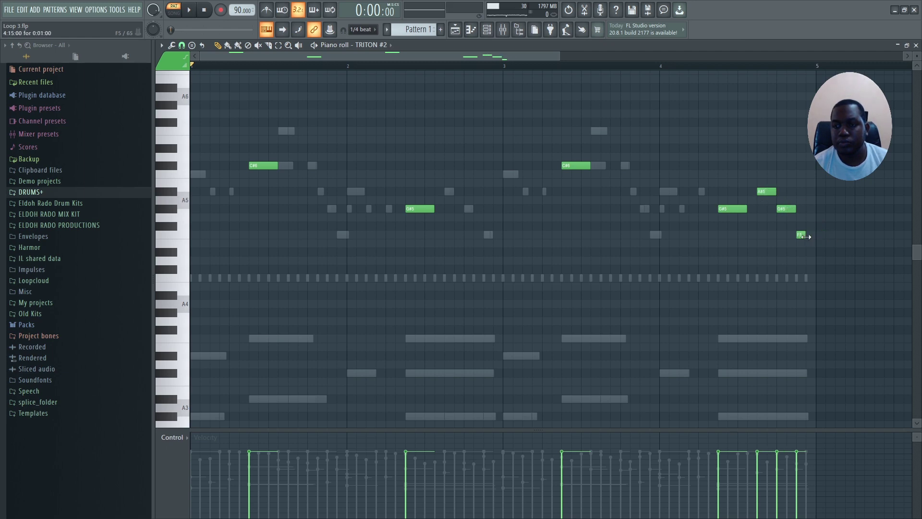
key(space)
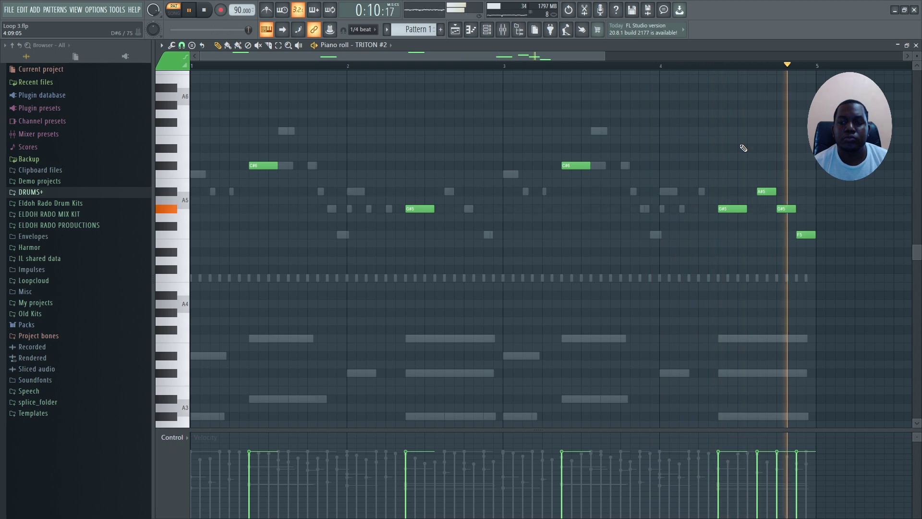
click(915, 45)
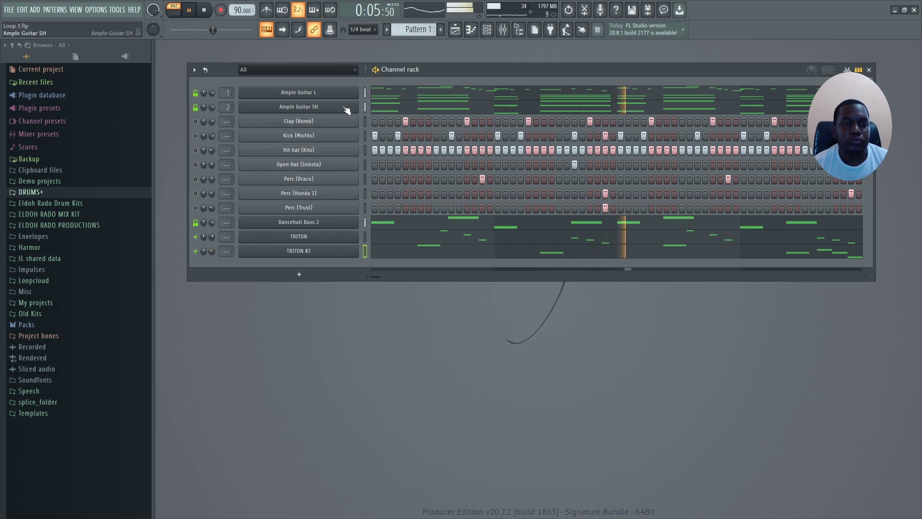
Link the selected channels to their own mixer tracks starting from Insert 1, and lower the TRITON #2 fader
click(503, 29)
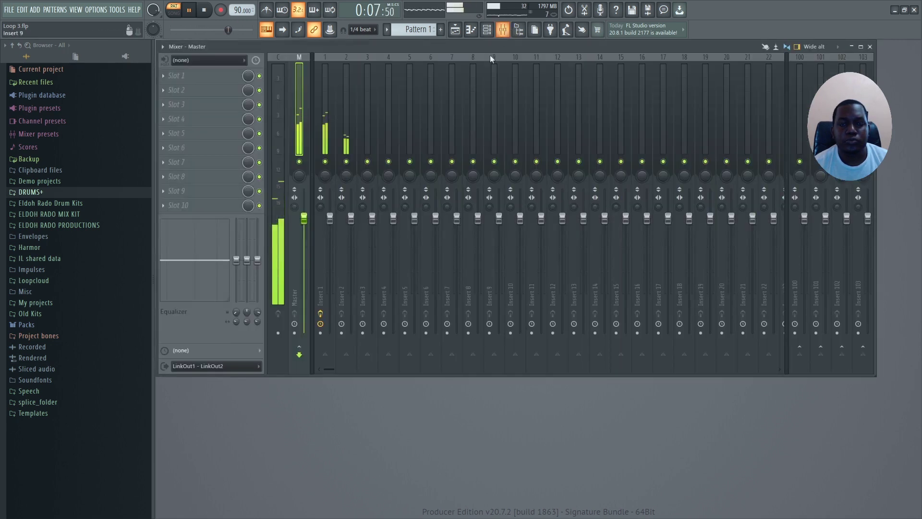
click(328, 119)
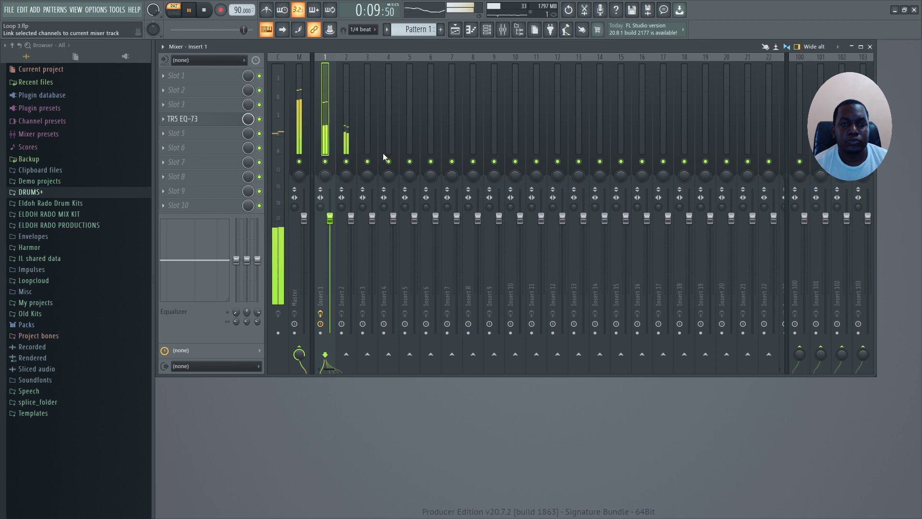
key(ctrl+shift+l)
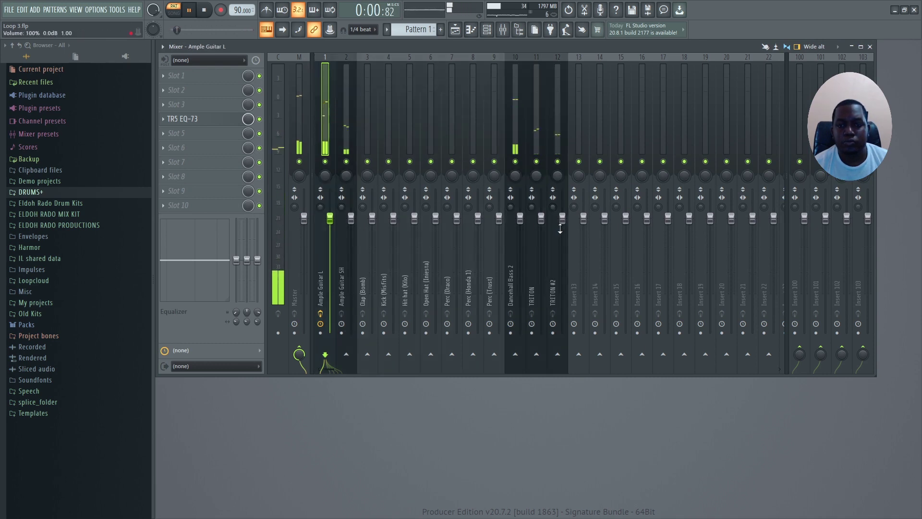
drag(562, 219, 562, 254)
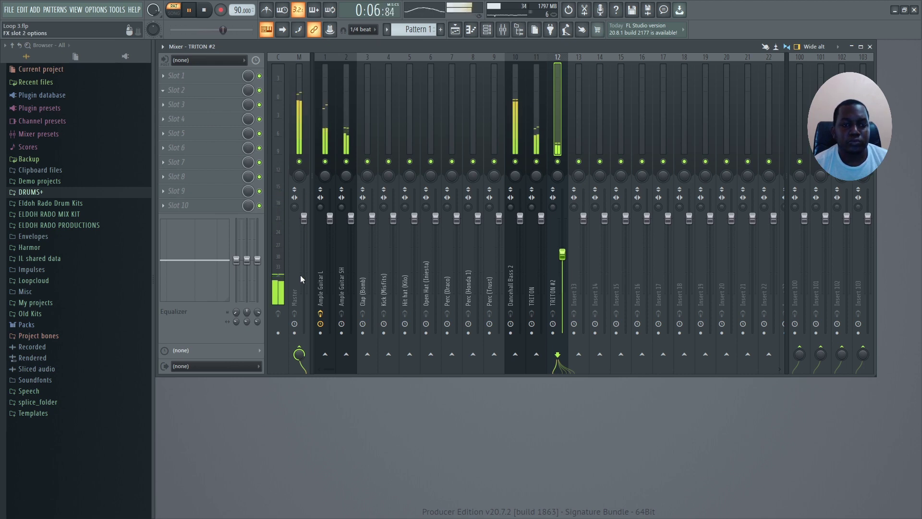
Add Drip with the LO-FI preset to slot 2 of the TRITON #2 mixer track and reset its fader to 100%
click(384, 276)
click(387, 161)
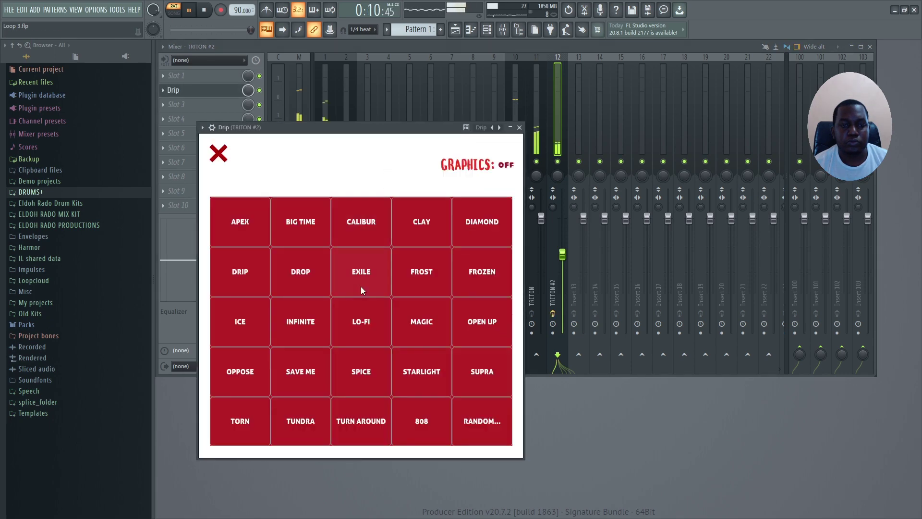
click(359, 323)
click(519, 128)
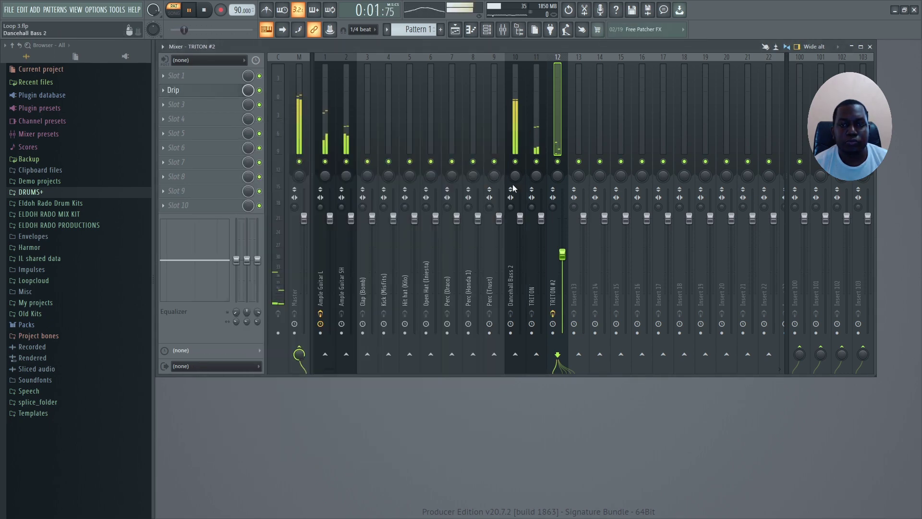
alt+click(563, 246)
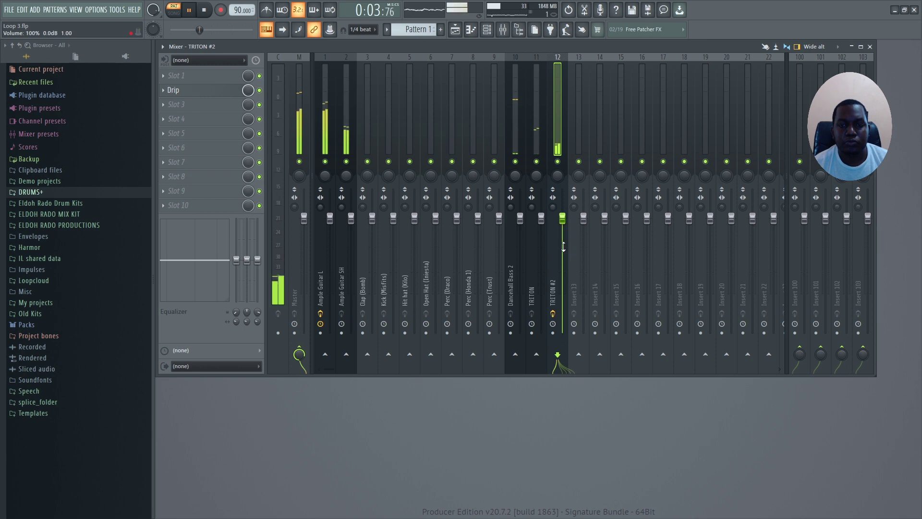
key(F9)
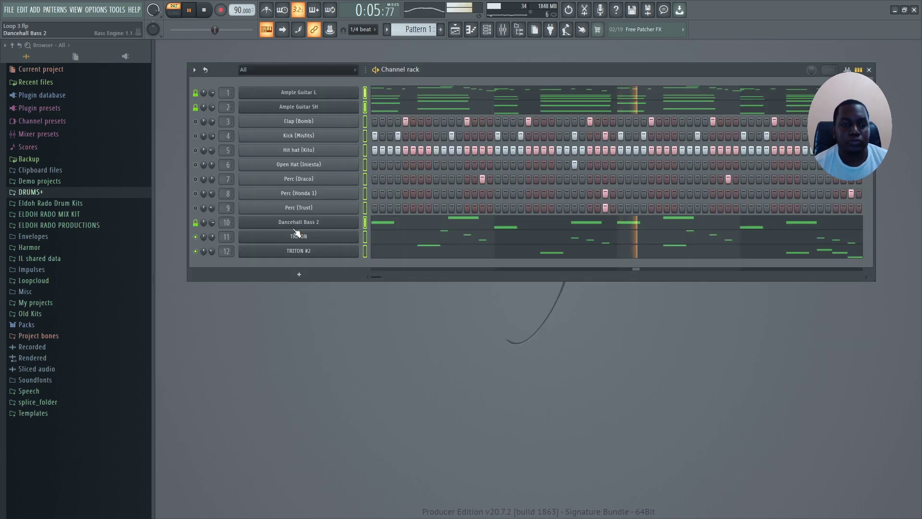
Adjust TRITON #2's channel volume, unmute the drum and percussion channels, and unlock the Dancehall Bass 2 and both Ample Guitar channels
drag(215, 258, 215, 253)
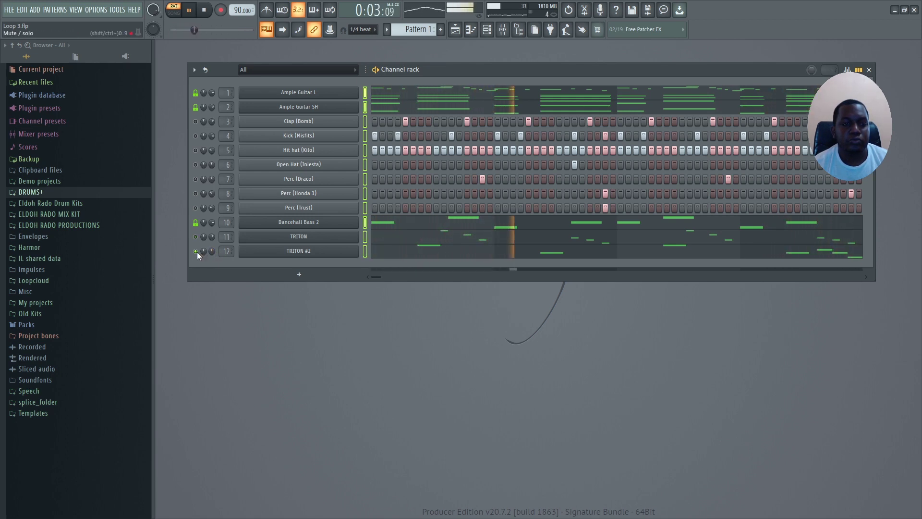
right_click(196, 251)
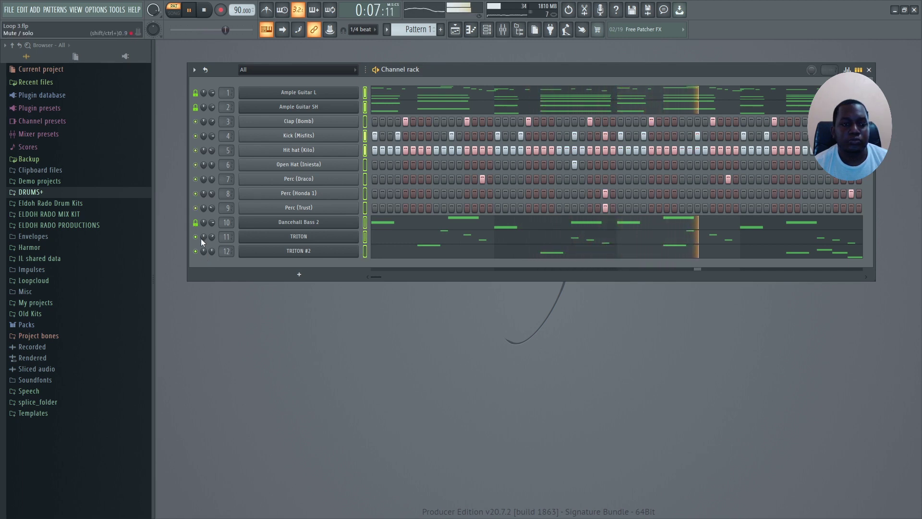
click(195, 223)
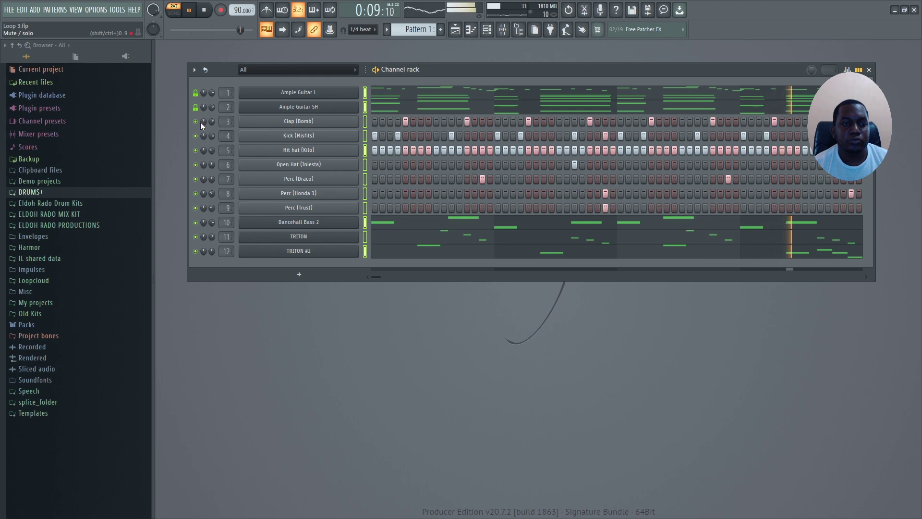
click(195, 106)
click(196, 93)
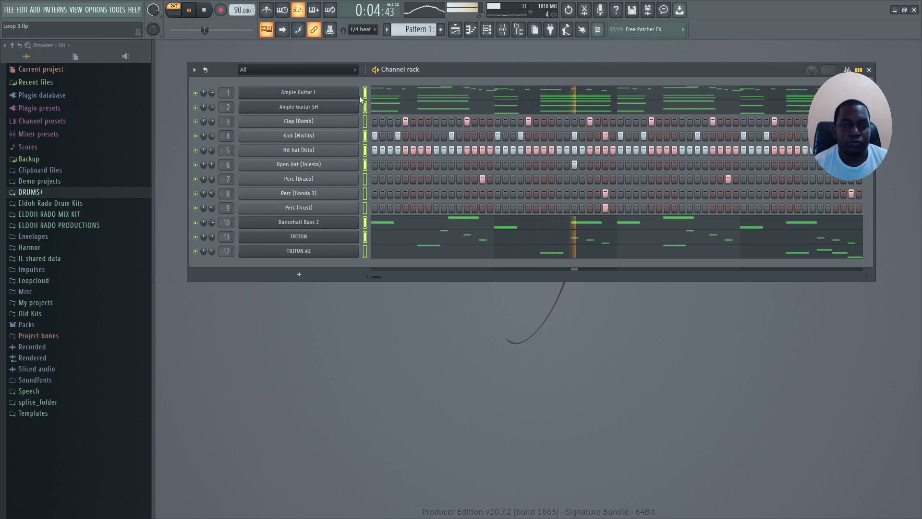
Move the channel rack slightly lower, save the project and stop playback
drag(417, 72, 416, 83)
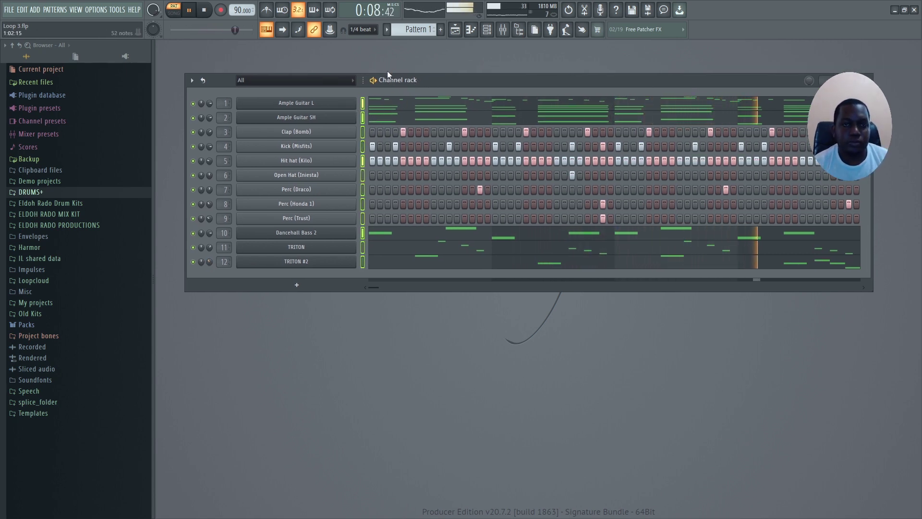
key(ctrl+s)
key(space)
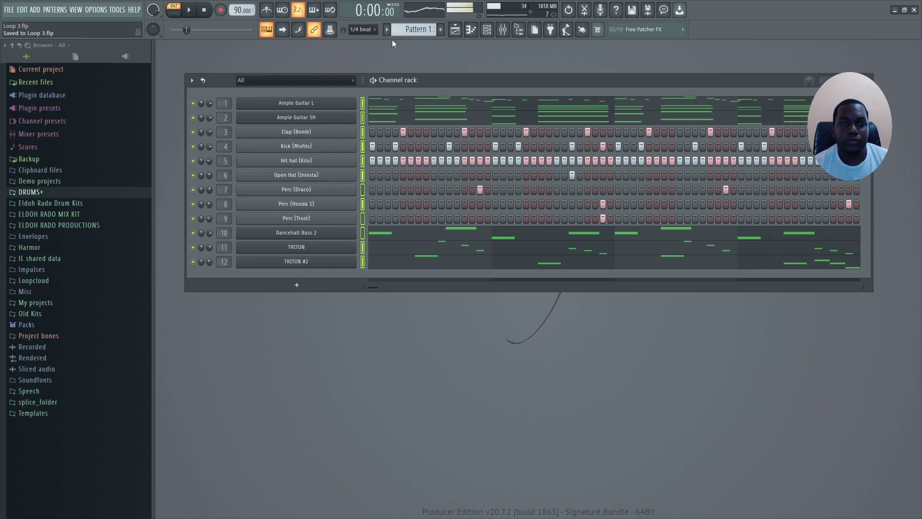
Split Pattern 1 by channel and place all twelve resulting patterns on separate playlist tracks starting at bar 1
click(462, 184)
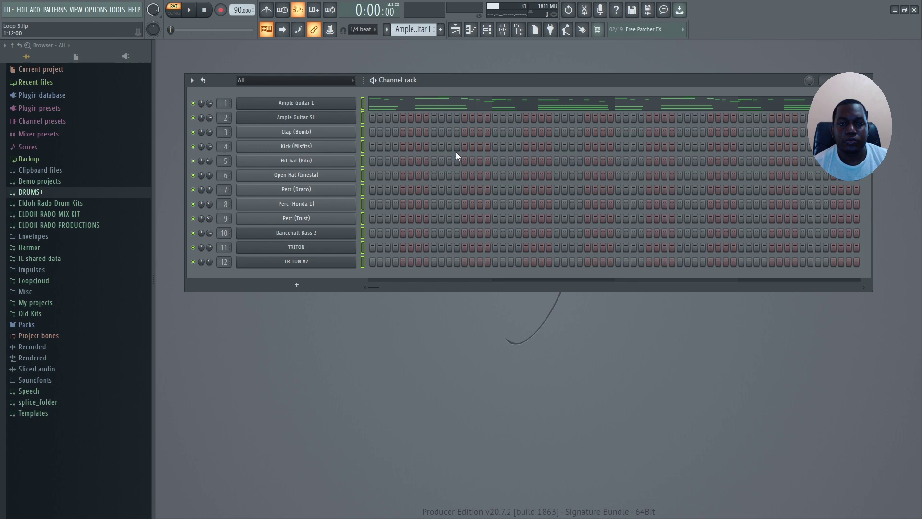
click(455, 29)
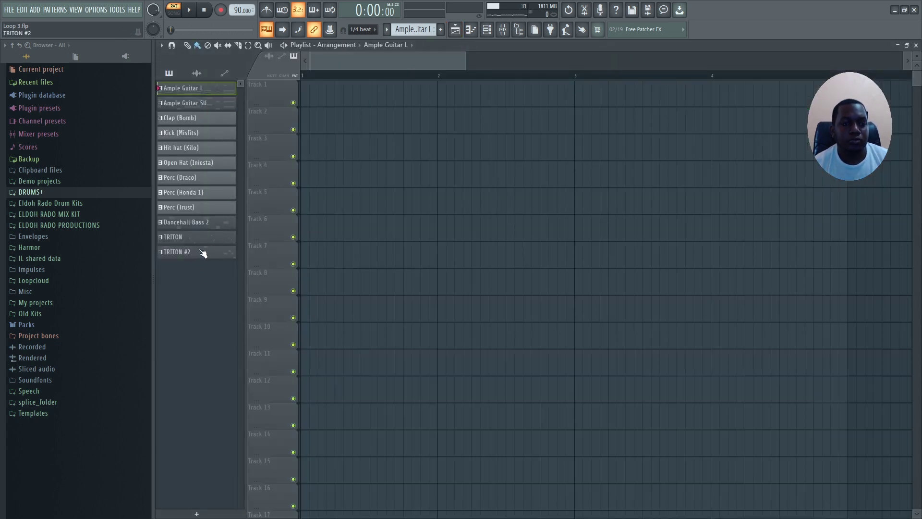
drag(260, 93, 261, 94)
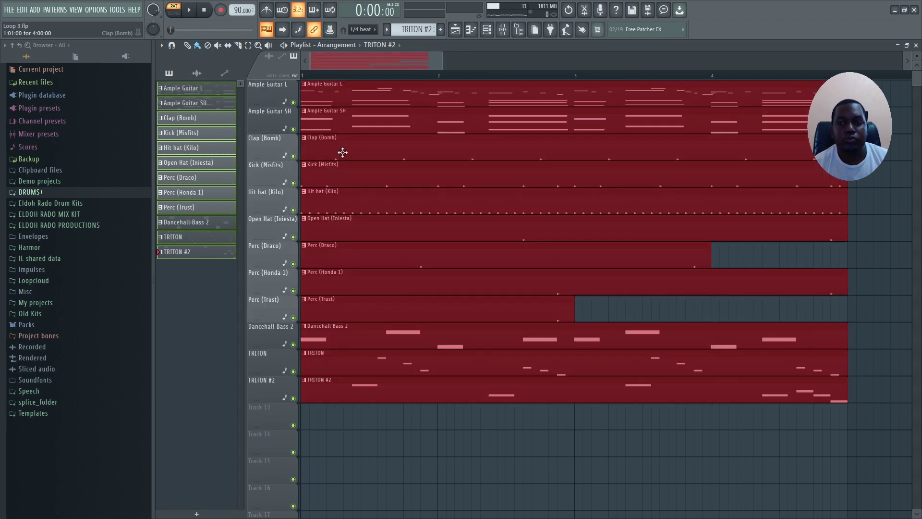
Duplicate the full set of selected playlist clips four times, back to back from bar 5
drag(466, 61, 812, 61)
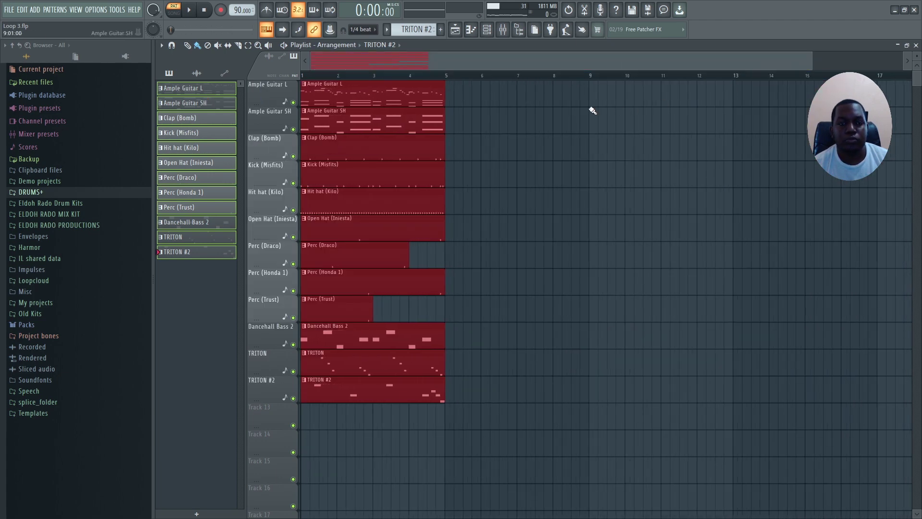
key(ctrl+b)
key(ctrl+b)
key(ctrl+b)
key(ctrl+b)
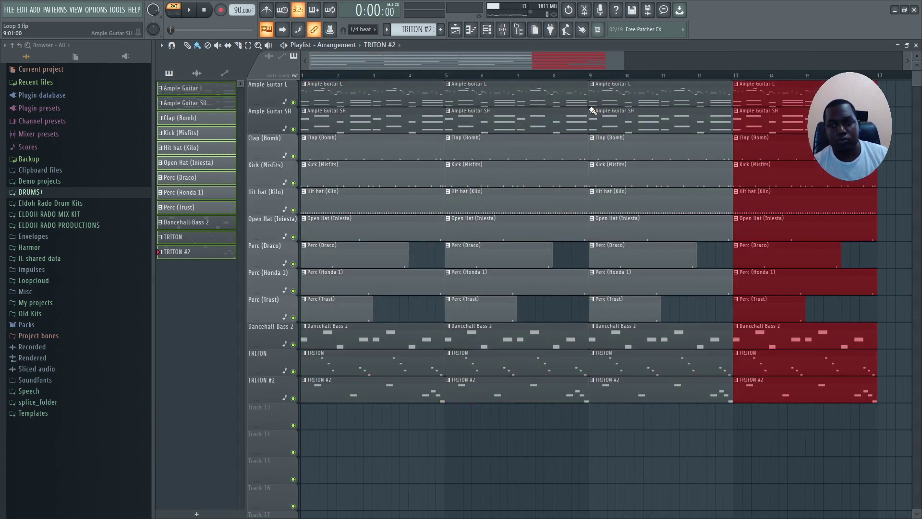
drag(562, 70, 314, 64)
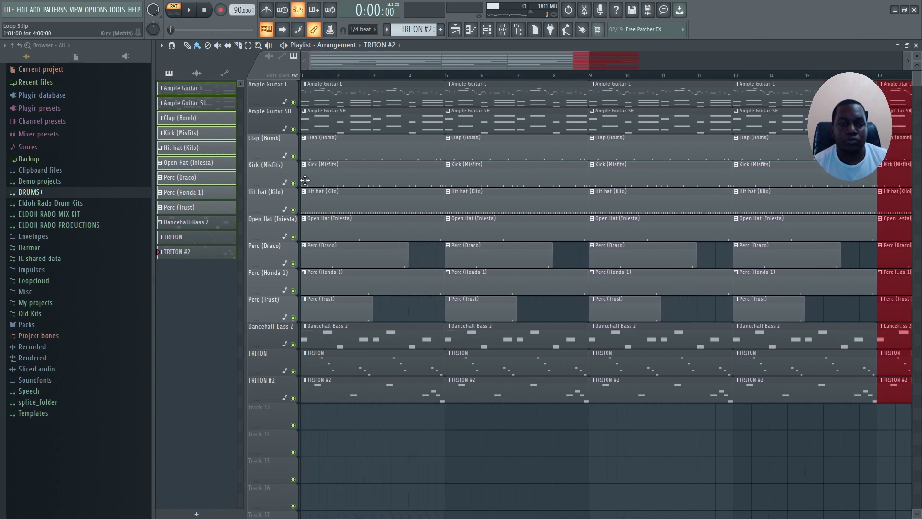
Delete all clips except Ample Guitar L from bars 1 to 4, including drums, percussion, bass, both TRITON parts and Ample Guitar SH, and start playback
right_click(346, 147)
right_click(342, 173)
right_click(338, 199)
right_click(335, 226)
right_click(332, 252)
right_click(326, 278)
right_click(327, 303)
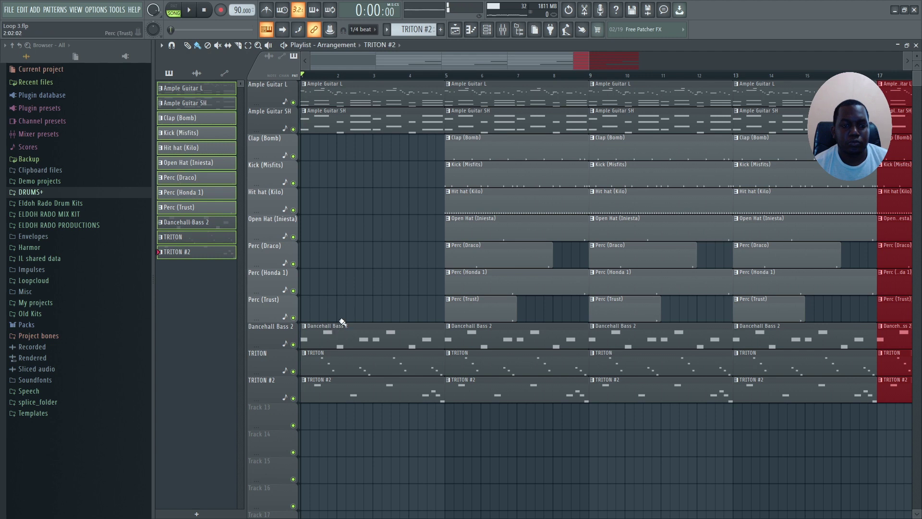
right_click(340, 333)
right_click(338, 361)
right_click(336, 388)
key(space)
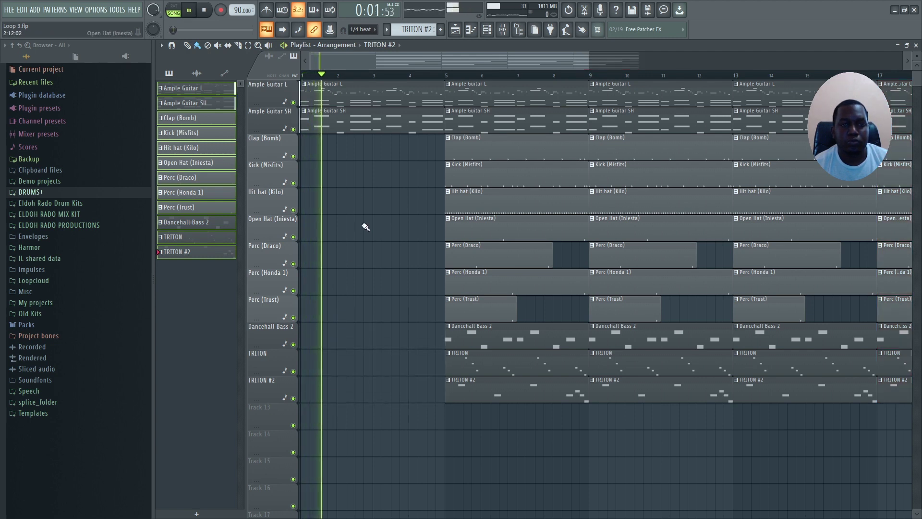
right_click(362, 126)
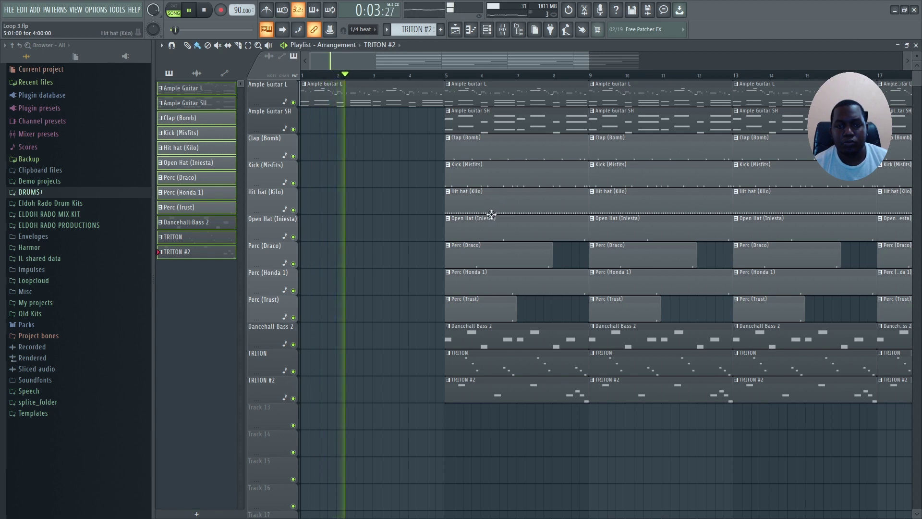
Delete the Kick (Misfits), Hit hat (Kilo), Dancehall Bass 2 and TRITON clips starting at bar 5
right_click(494, 185)
right_click(500, 202)
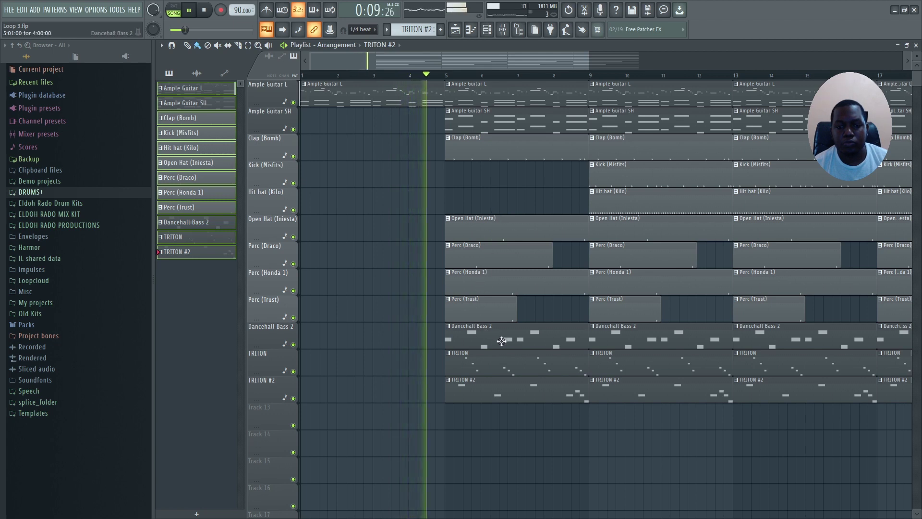
right_click(502, 345)
right_click(503, 361)
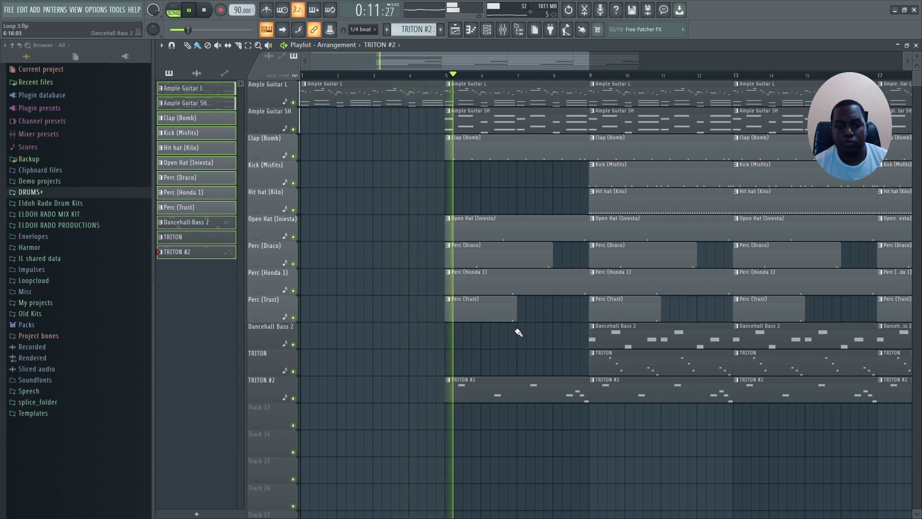
Duplicate the full set of bar 17 clips to bar 21 and delete the Ample Guitar L clips at bars 17 and 21
drag(591, 61, 709, 59)
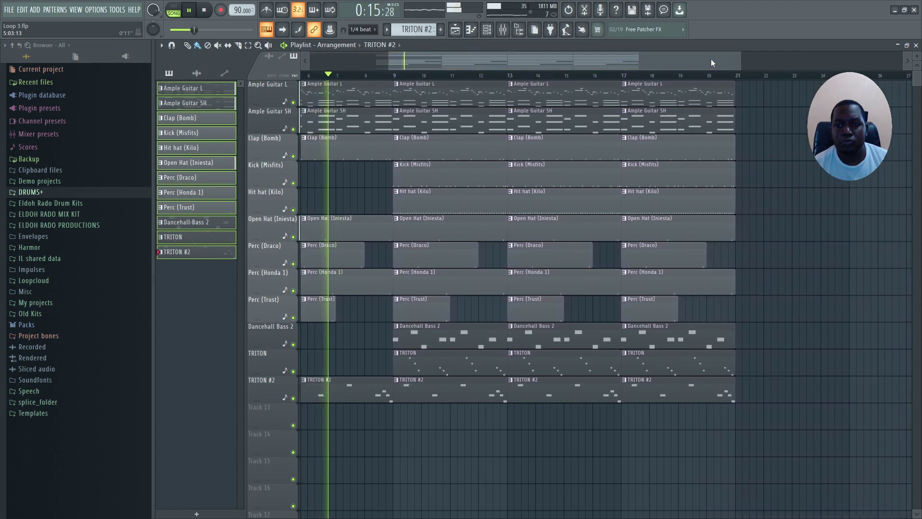
drag(756, 453, 638, 93)
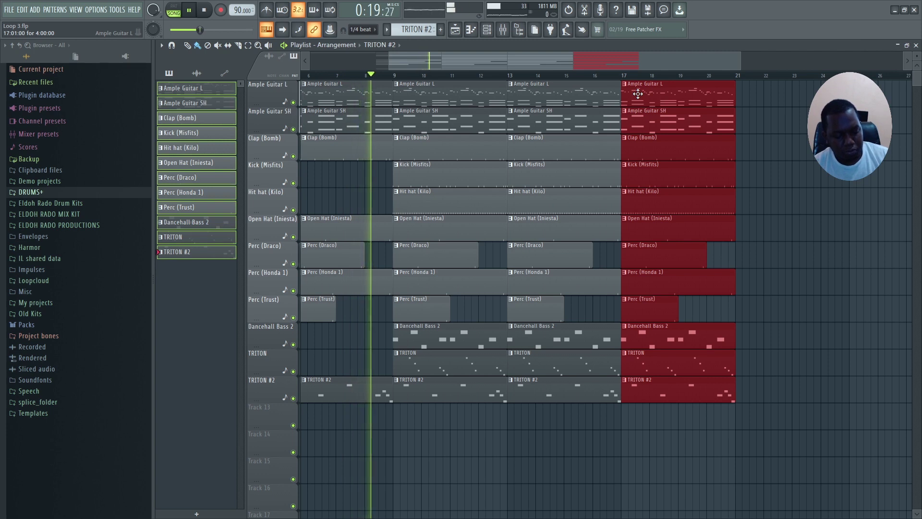
key(ctrl+b)
right_click(637, 93)
right_click(767, 98)
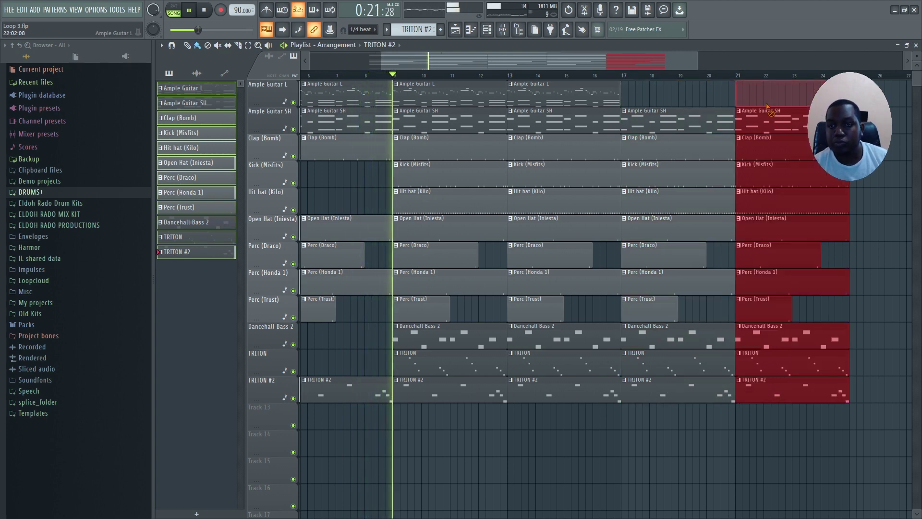
Delete the Hit hat (Kilo) clips at bars 17 and 21 and the Dancehall Bass 2, TRITON and TRITON #2 clips at bar 17
drag(615, 62, 675, 79)
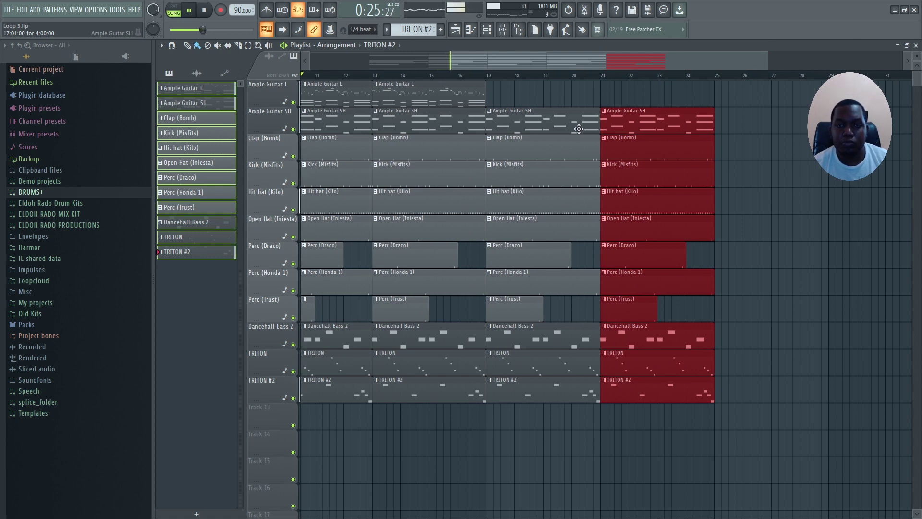
right_click(549, 202)
right_click(657, 202)
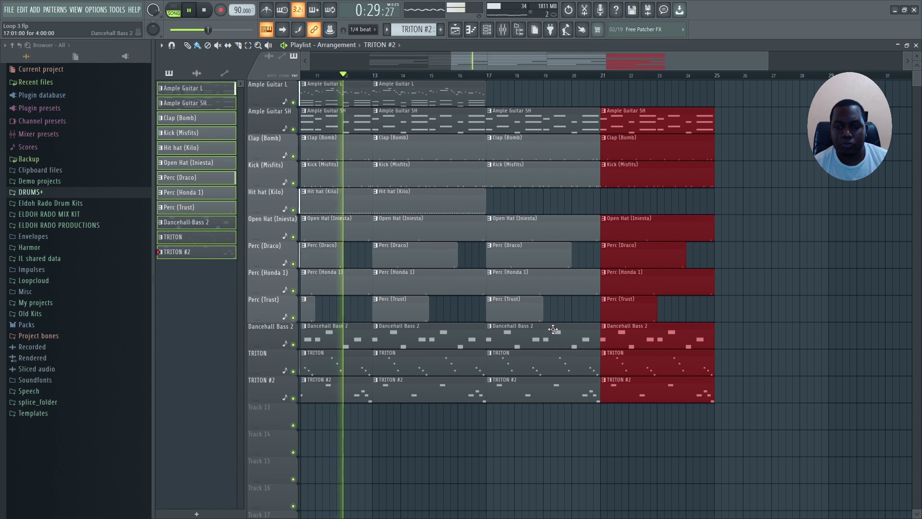
right_click(553, 331)
right_click(557, 360)
right_click(559, 387)
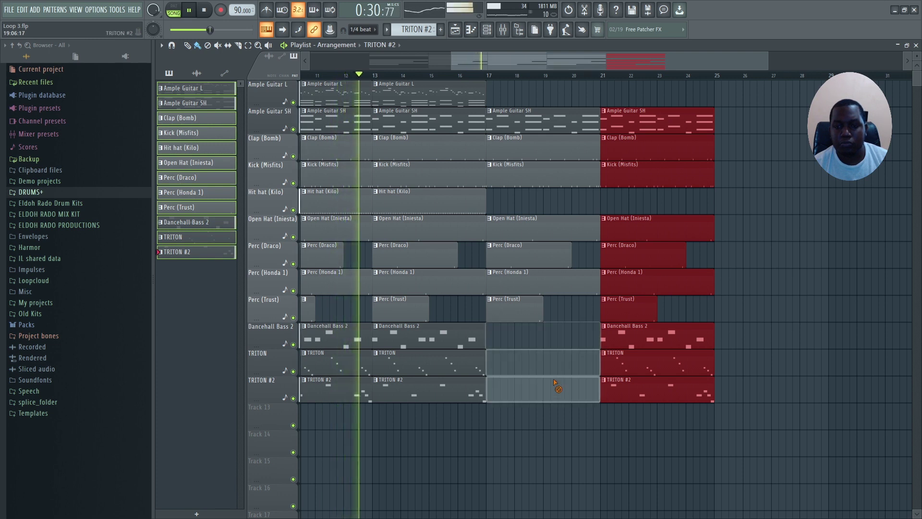
ctrl+click(565, 408)
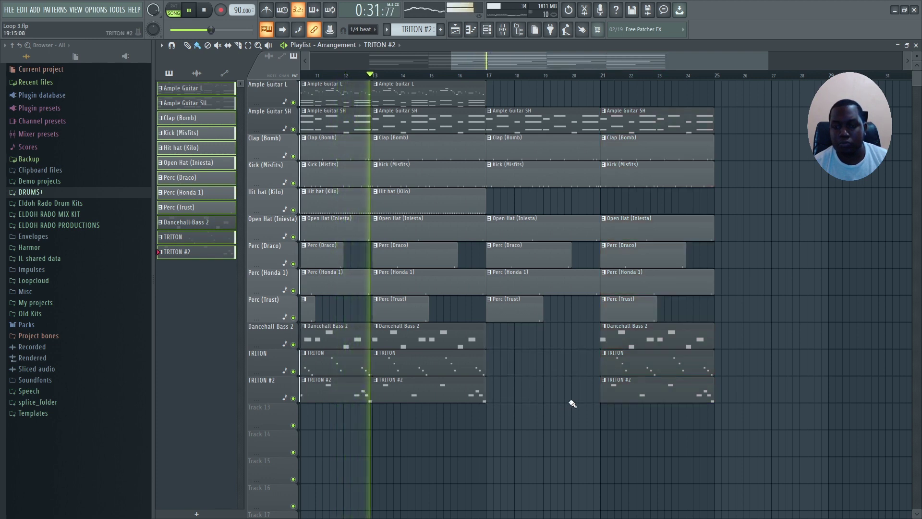
Delete bar 21's TRITON #2 and Dancehall Bass 2 clips, and trim its Clap, Kick, Open Hat and Perc (Honda 1) clips to a length of 3:10:00
right_click(625, 392)
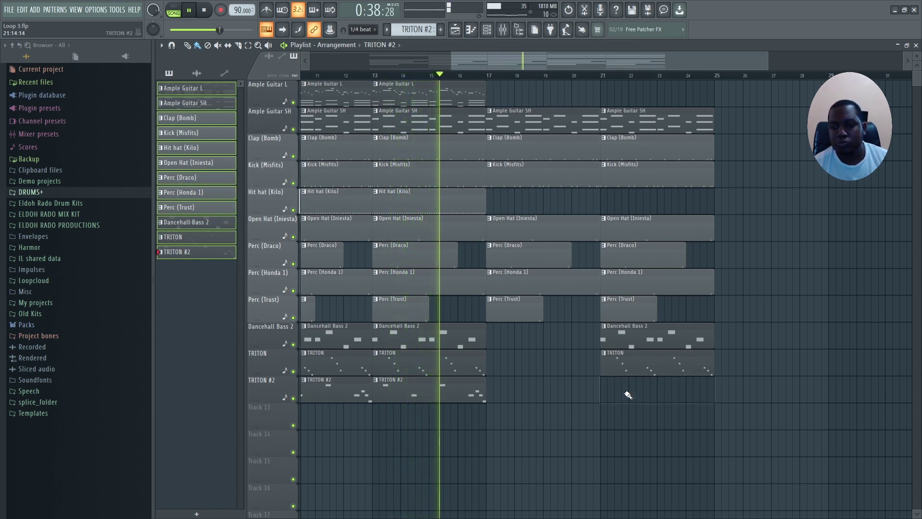
right_click(699, 345)
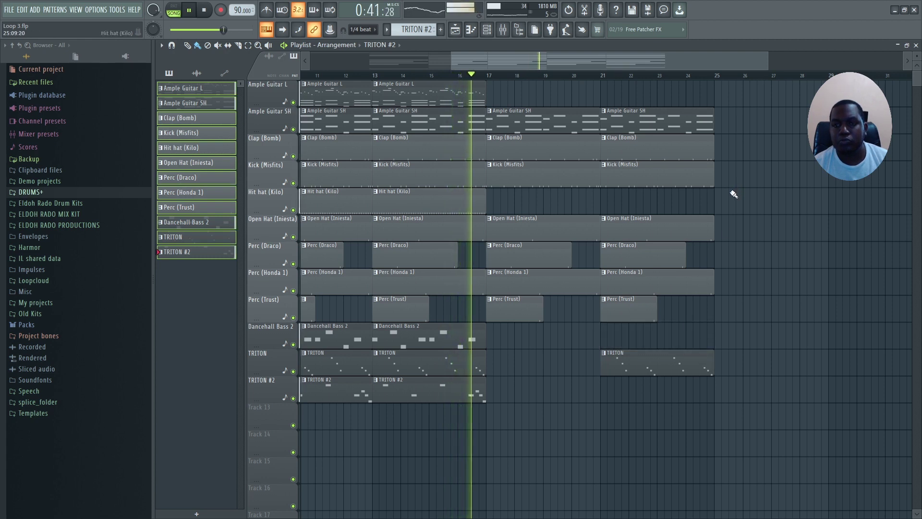
drag(718, 344, 701, 147)
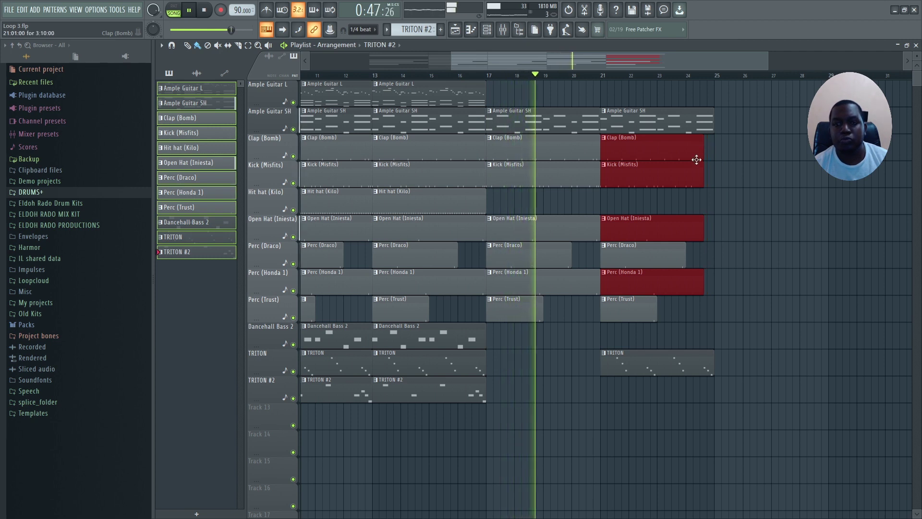
Duplicate all playlist clips of bars 9 to 24 so the copies start at bar 25, and clear the selection
scroll(484, 78, down, 3)
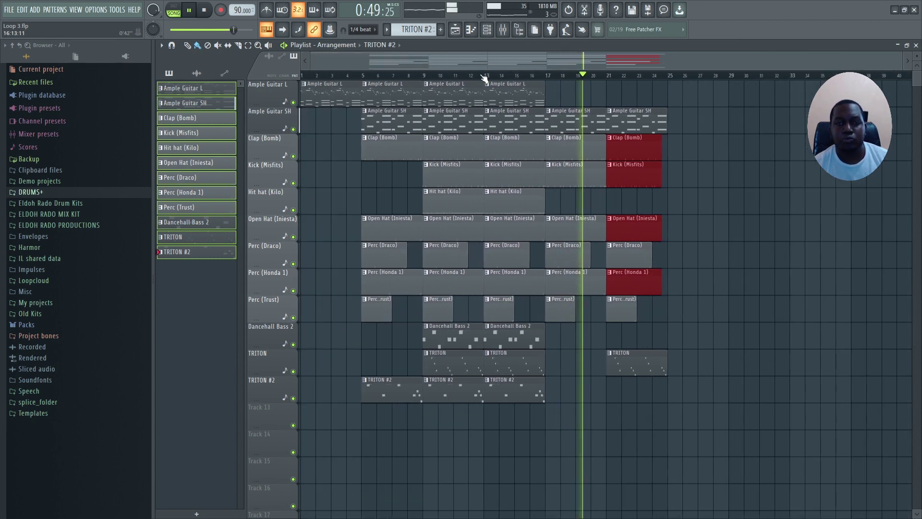
drag(685, 455, 440, 90)
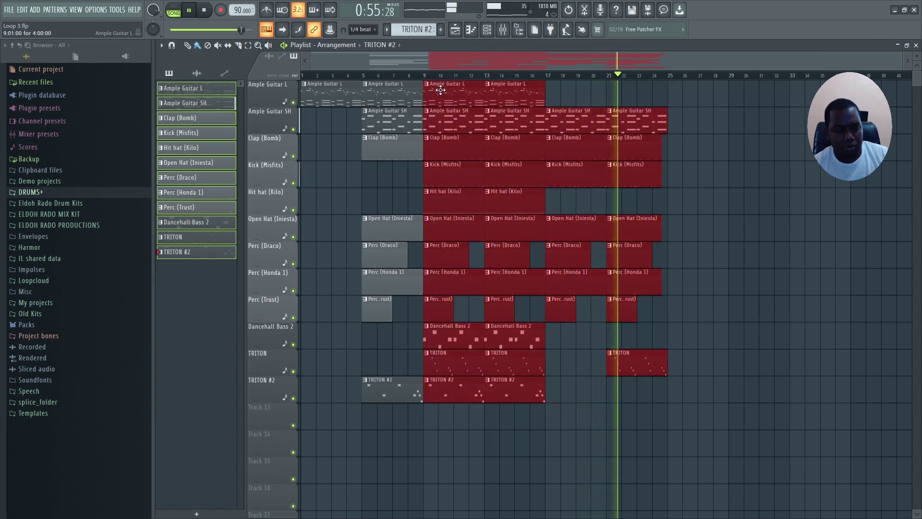
key(ctrl+b)
drag(516, 64, 631, 65)
click(750, 251)
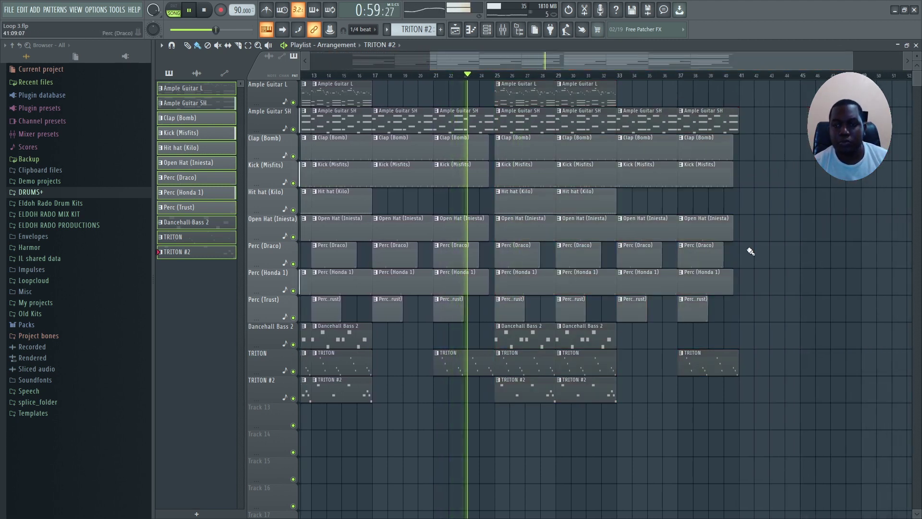
Delete the Kick (Misfits) clips at bars 33 and 37
scroll(568, 84, up, 2)
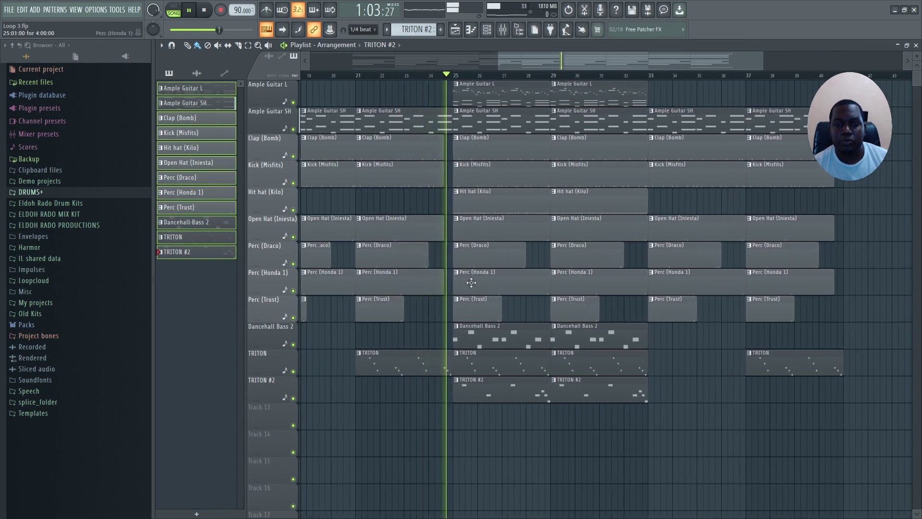
right_click(686, 184)
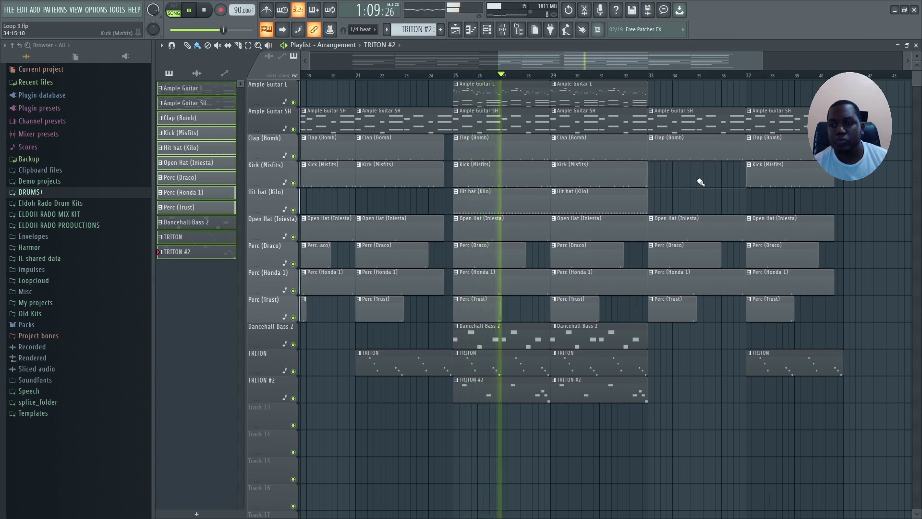
right_click(792, 178)
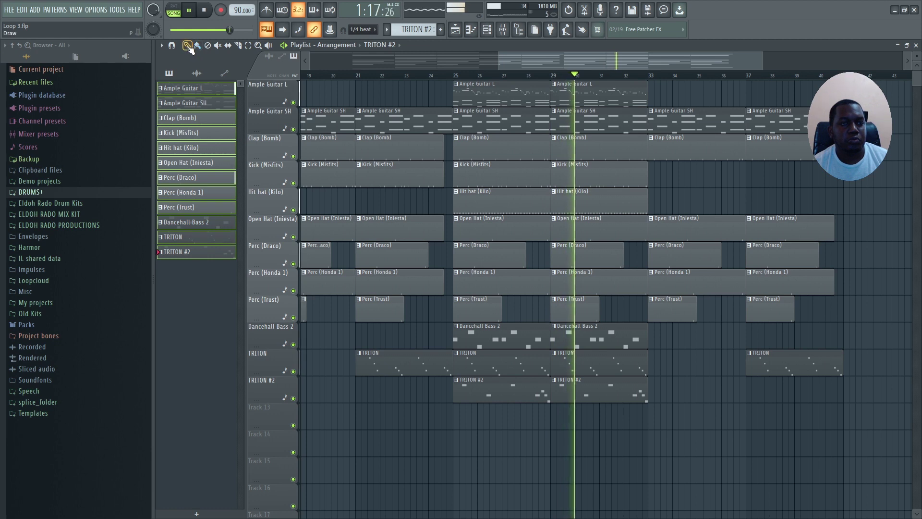
drag(627, 454, 505, 368)
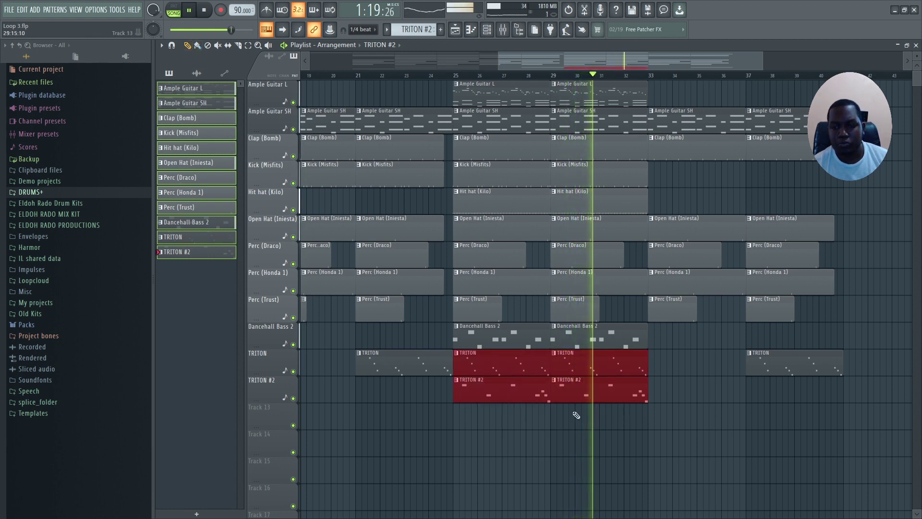
drag(657, 455, 696, 367)
right_click(688, 368)
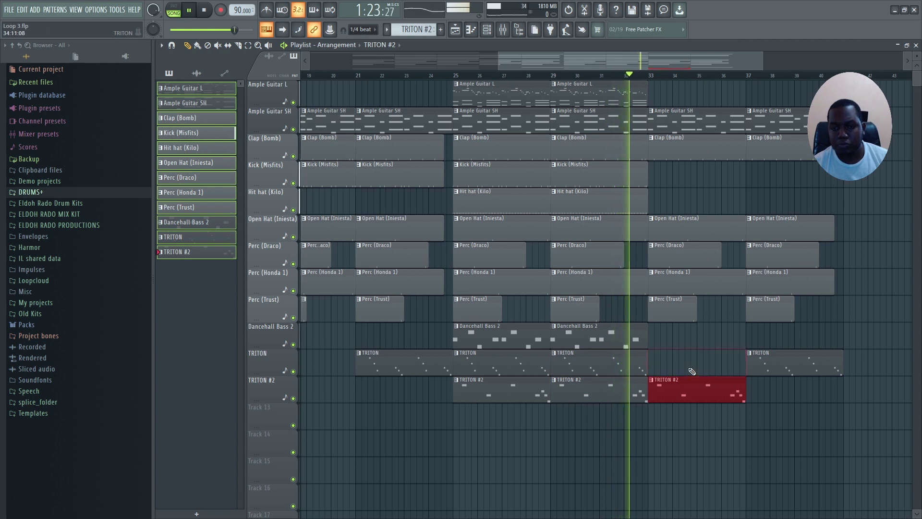
right_click(679, 389)
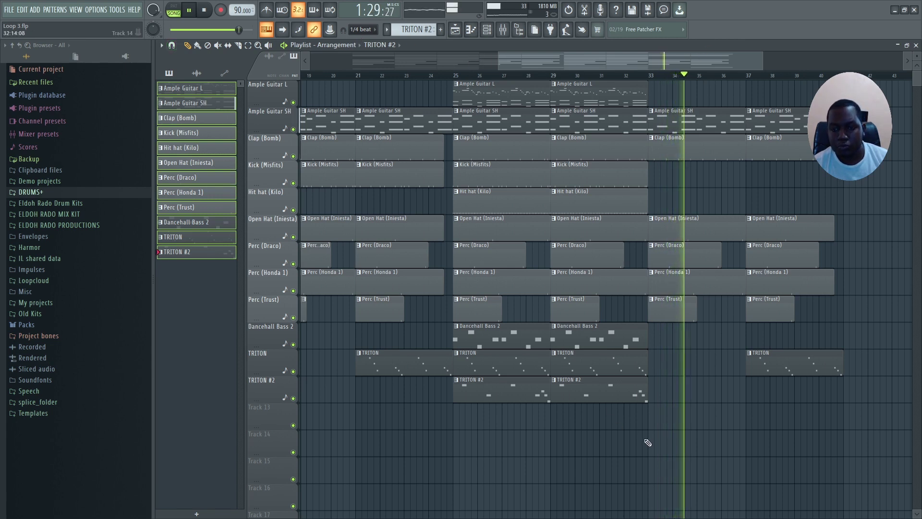
Copy the TRITON and TRITON #2 clips from bar 29 to bar 33, and place another TRITON #2 clip at bar 37
drag(647, 443, 615, 353)
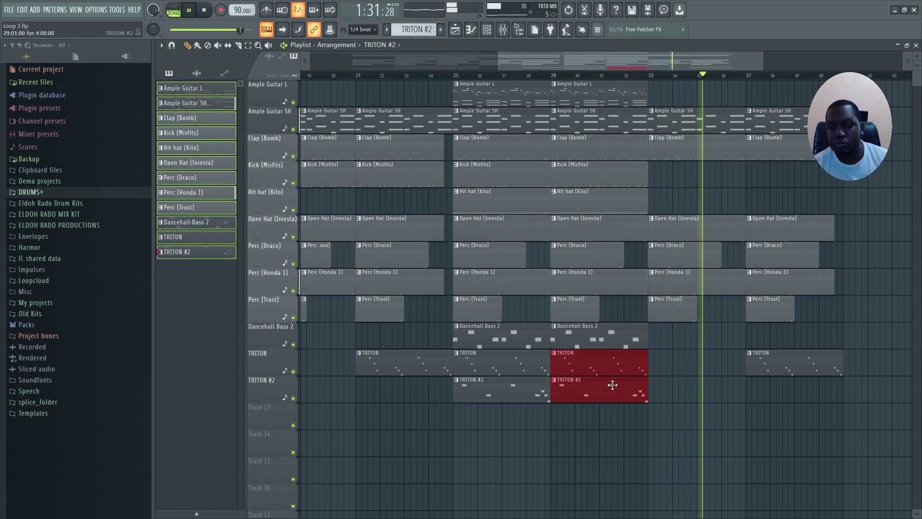
shift+drag(612, 384, 671, 369)
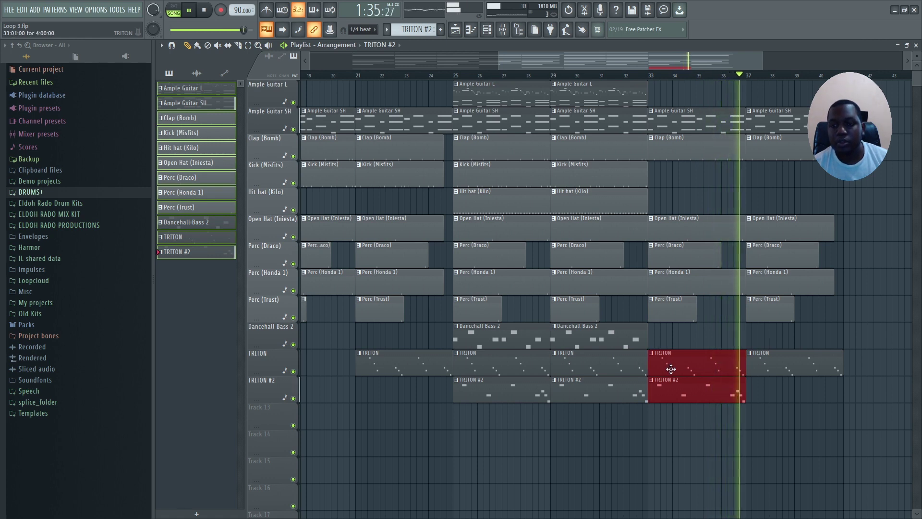
click(712, 420)
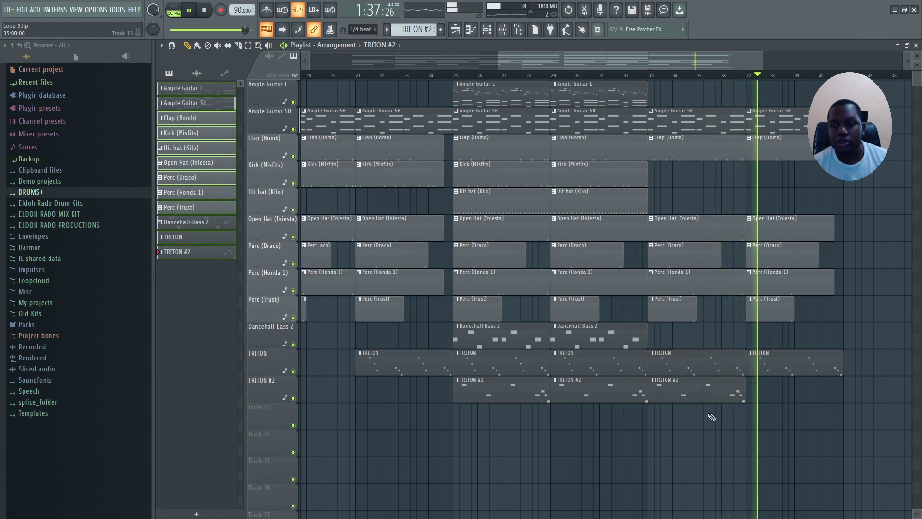
click(769, 399)
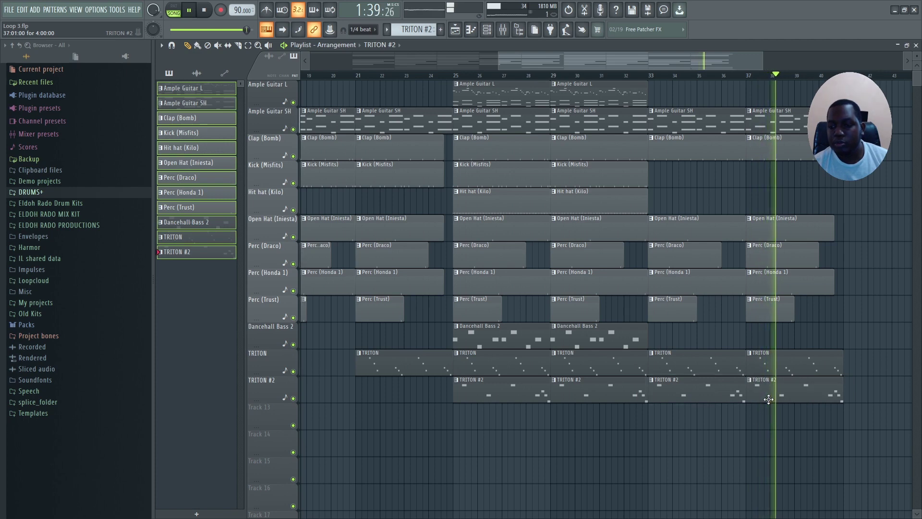
Duplicate all playlist clips of bars 25 to 40 so the copies start at bar 41
scroll(657, 80, down, 3)
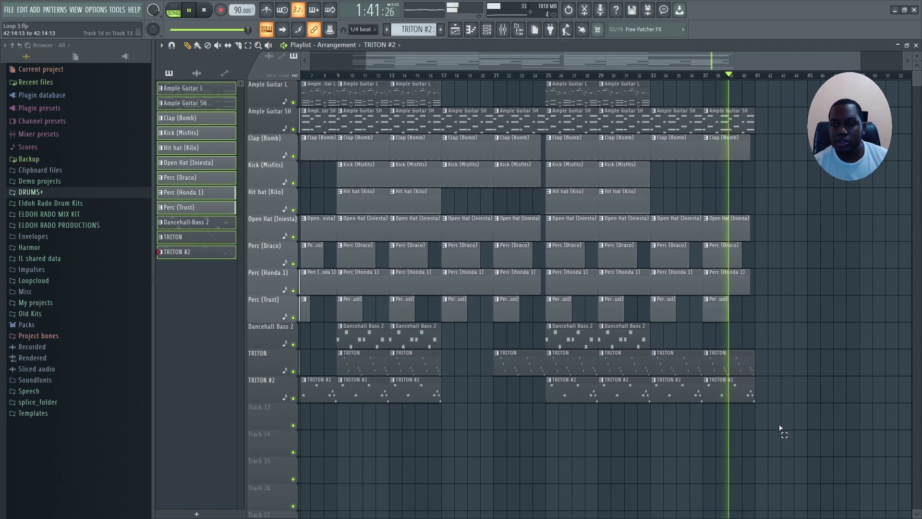
drag(780, 428, 555, 94)
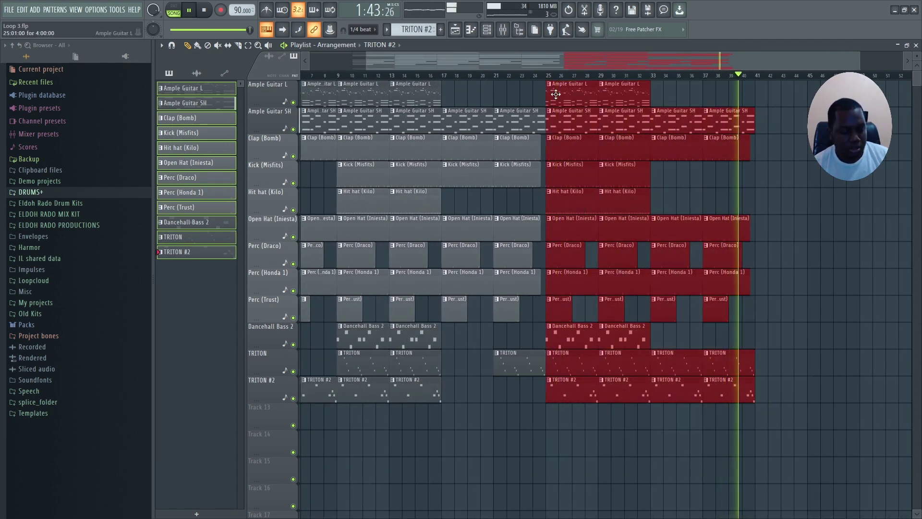
key(ctrl+b)
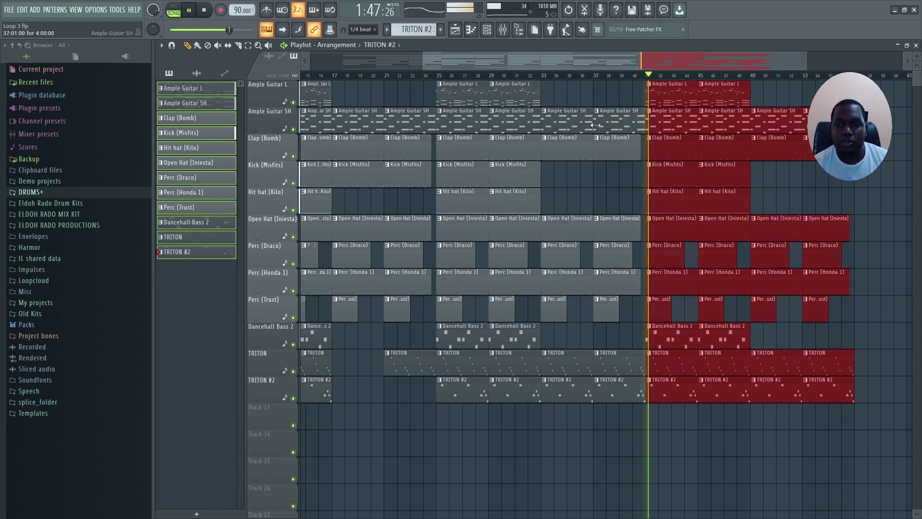
Delete all duplicated clips from bar 49 onward
right_click(602, 91)
drag(867, 455, 765, 122)
key(Delete)
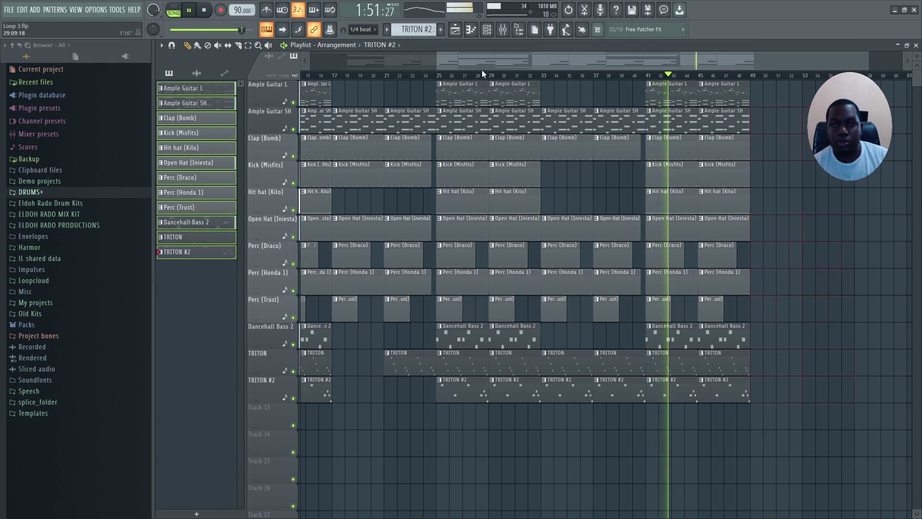
Copy the clips of bars 17 to 32 to the end of the arrangement at bar 49
drag(437, 59, 336, 59)
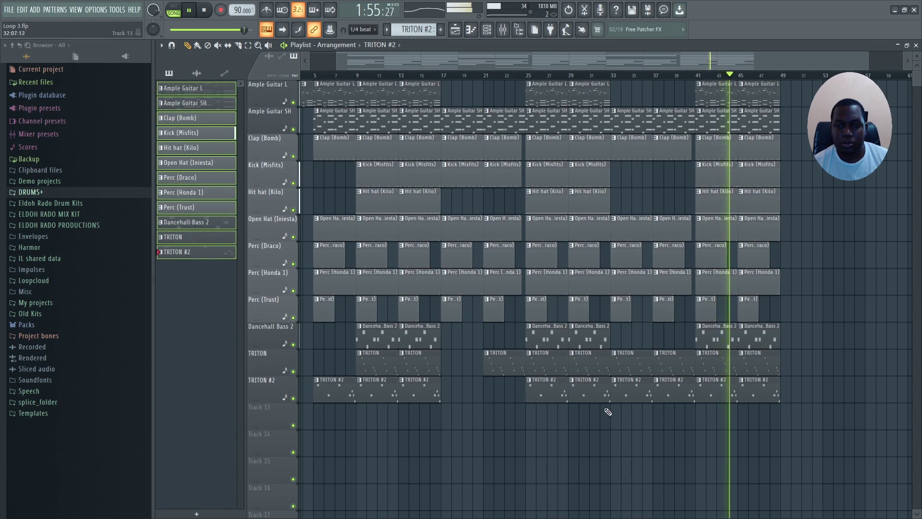
drag(606, 427, 794, 119)
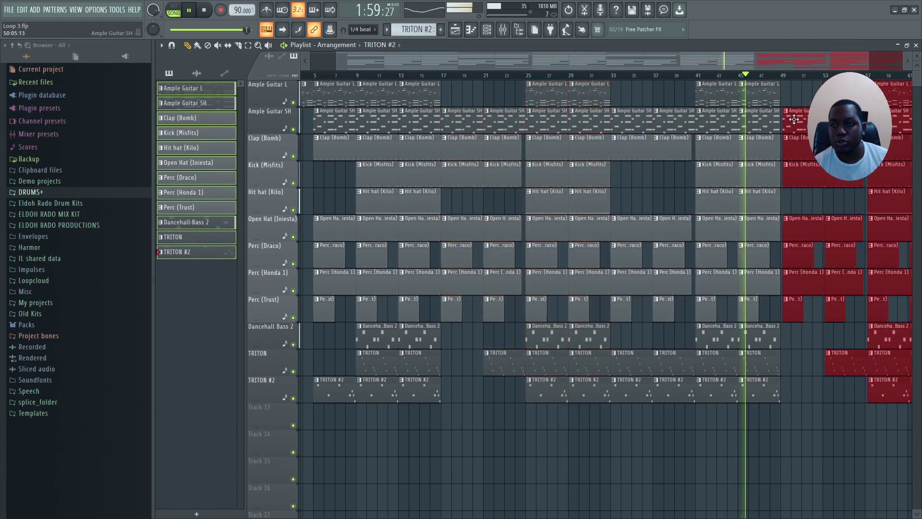
scroll(791, 80, up, 5)
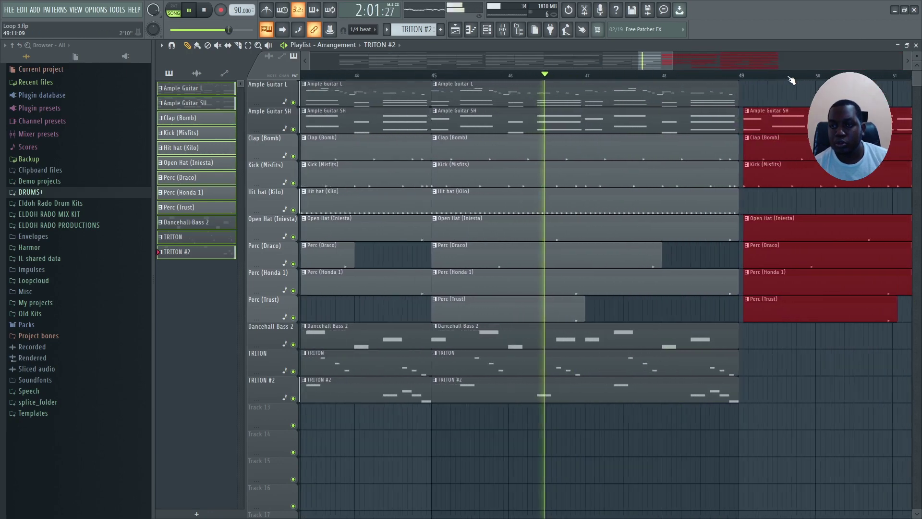
Shift the selected copied clips slightly earlier so they start exactly at bar 49
scroll(791, 80, up, 3)
click(759, 123)
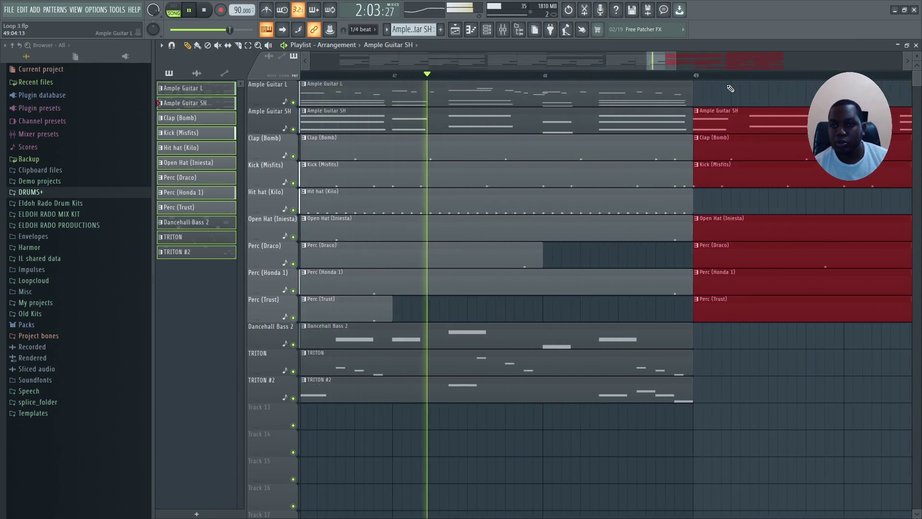
scroll(707, 70, down, 8)
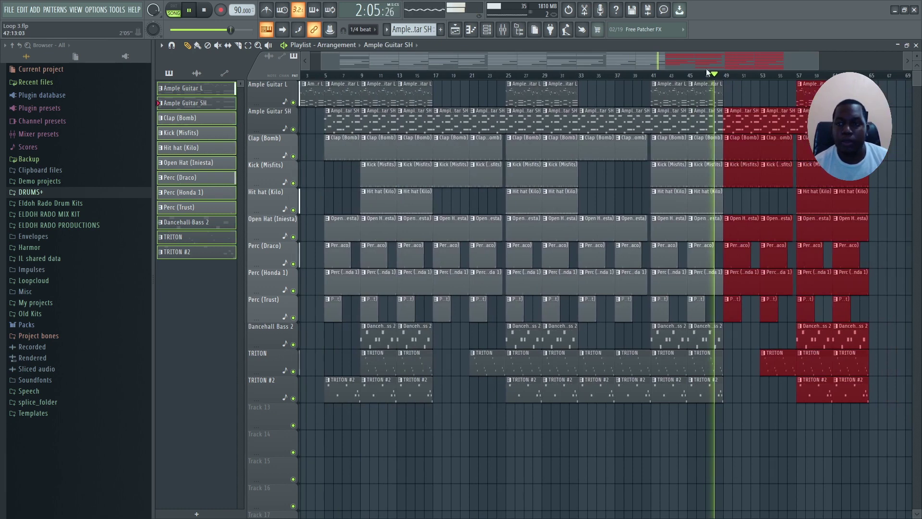
Place another Ample Guitar L clip at bar 65, directly after the last one on its track
scroll(701, 55, right, 6)
click(788, 99)
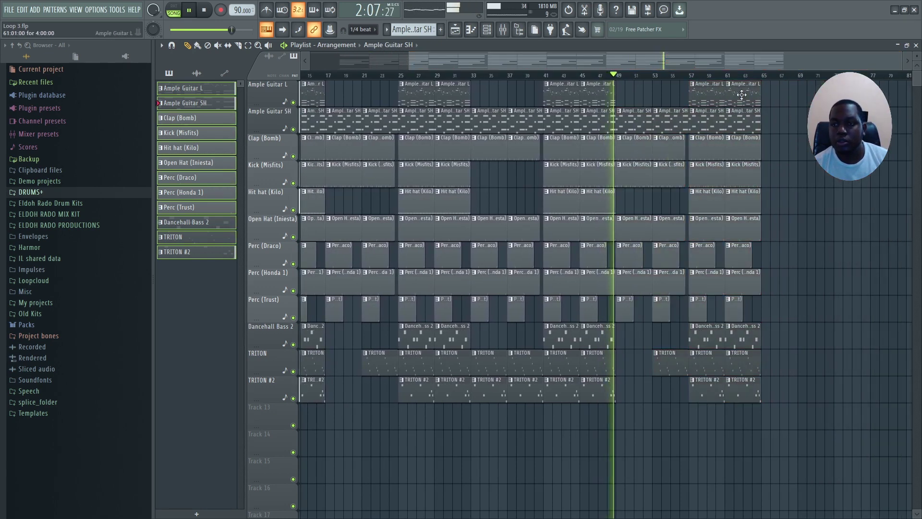
drag(781, 90, 778, 90)
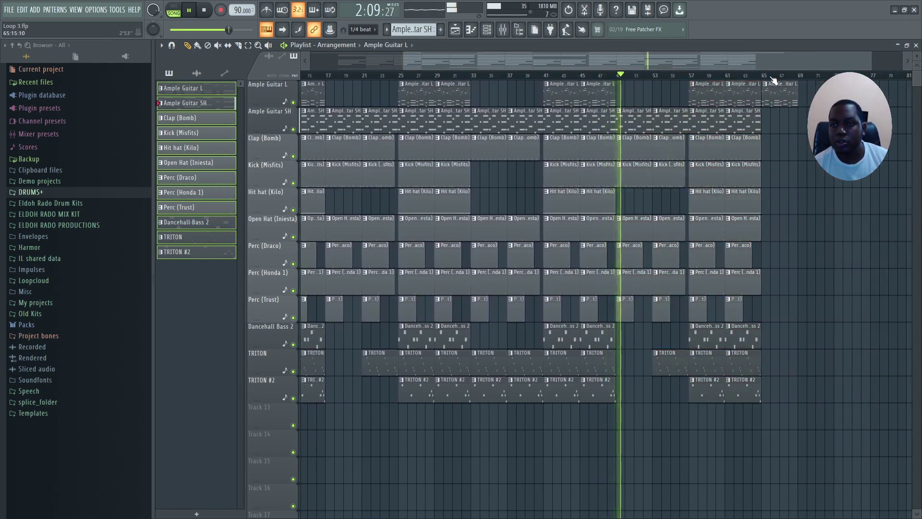
scroll(773, 79, up, 6)
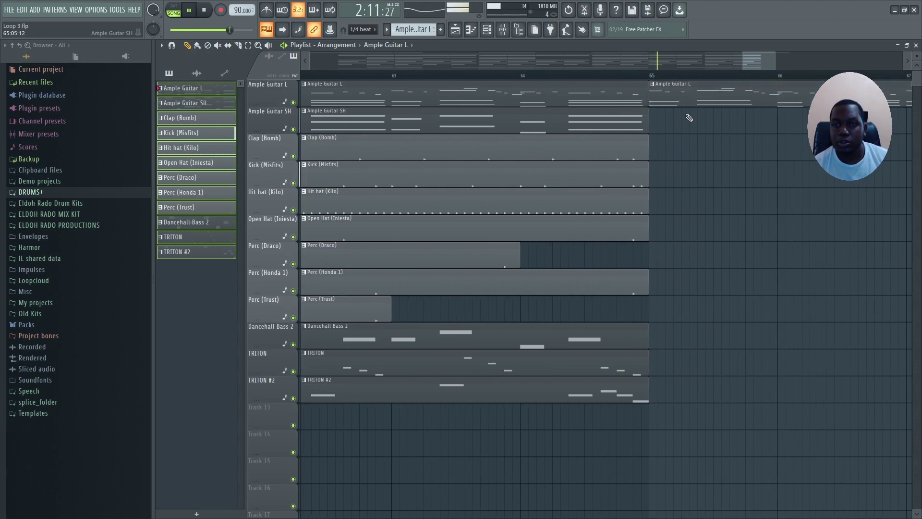
Copy the bar 61 Dancehall Bass 2, TRITON, TRITON #2 and Ample Guitar SH clips to bar 65, switching the snap to Line
scroll(687, 82, down, 4)
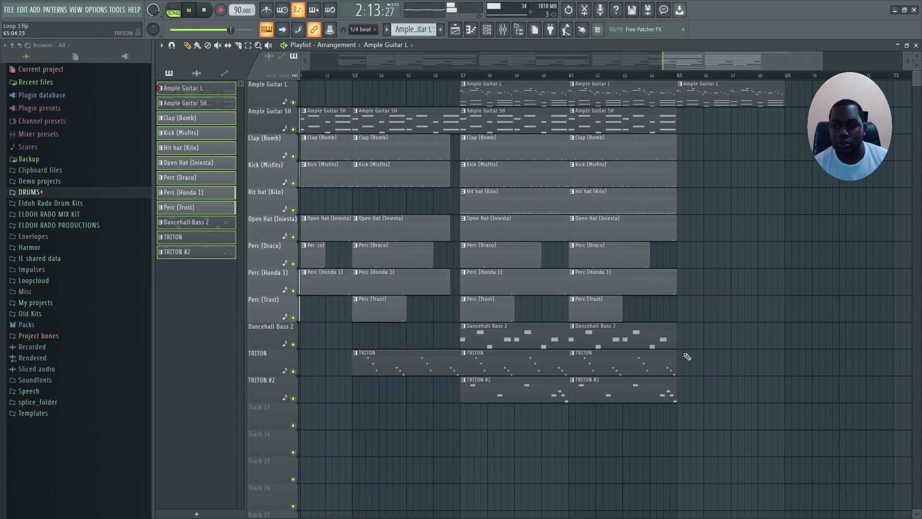
drag(682, 455, 569, 322)
key(ctrl+b)
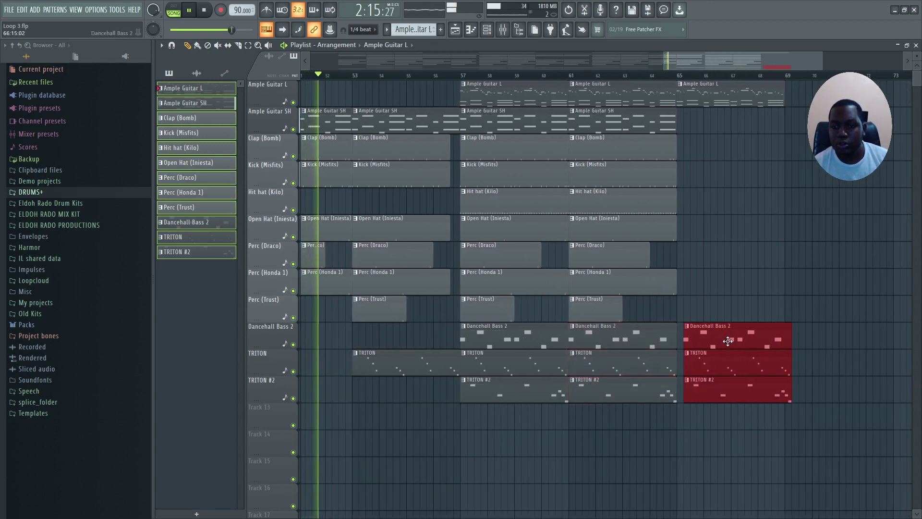
drag(728, 341, 728, 339)
scroll(371, 29, up, 9)
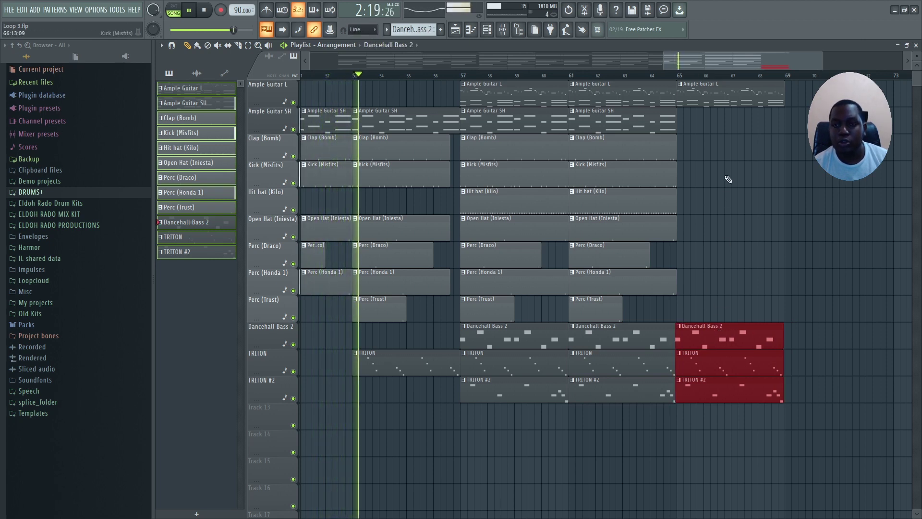
drag(621, 122, 727, 121)
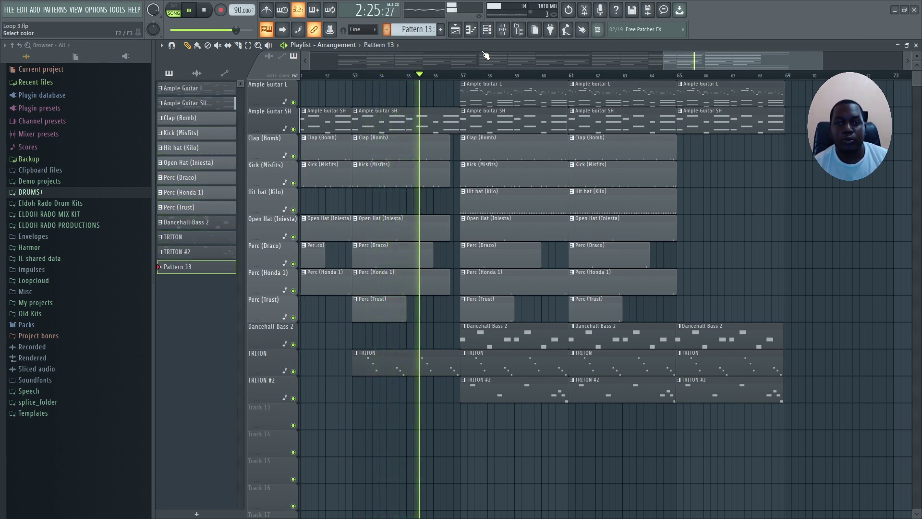
Create a red pattern named End and place it at bar 69 on the Open Hat (Iniesta) track
key(F4)
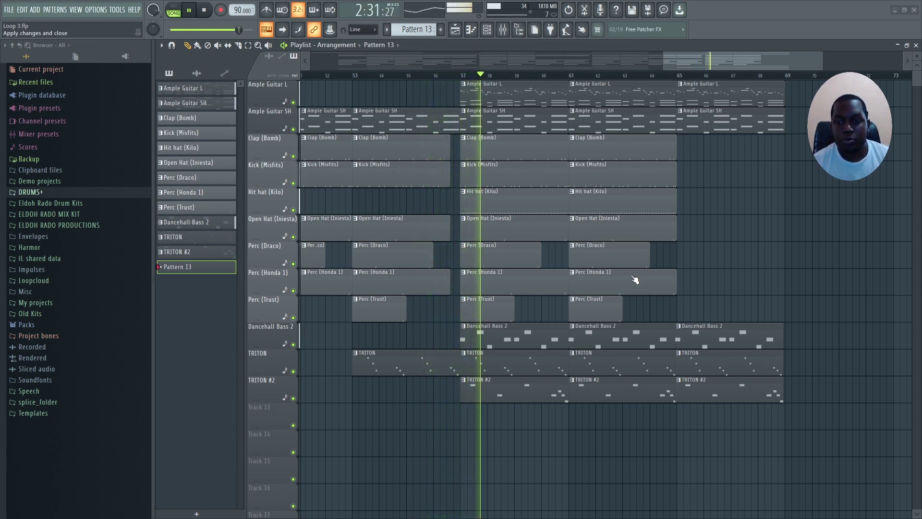
click(788, 225)
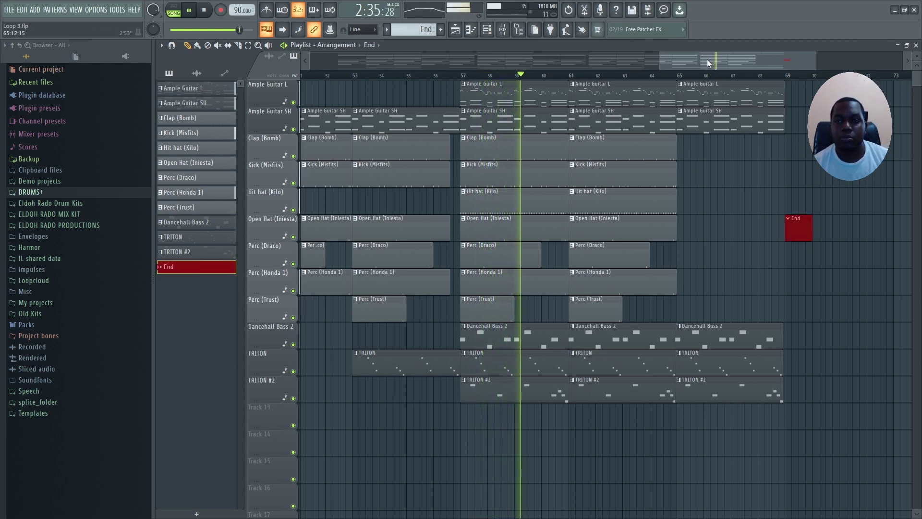
drag(707, 59, 732, 58)
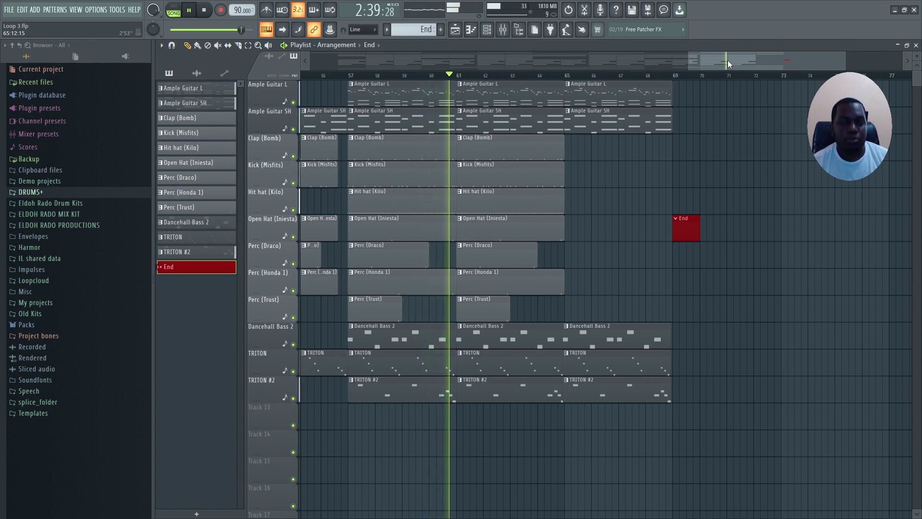
drag(688, 60, 278, 69)
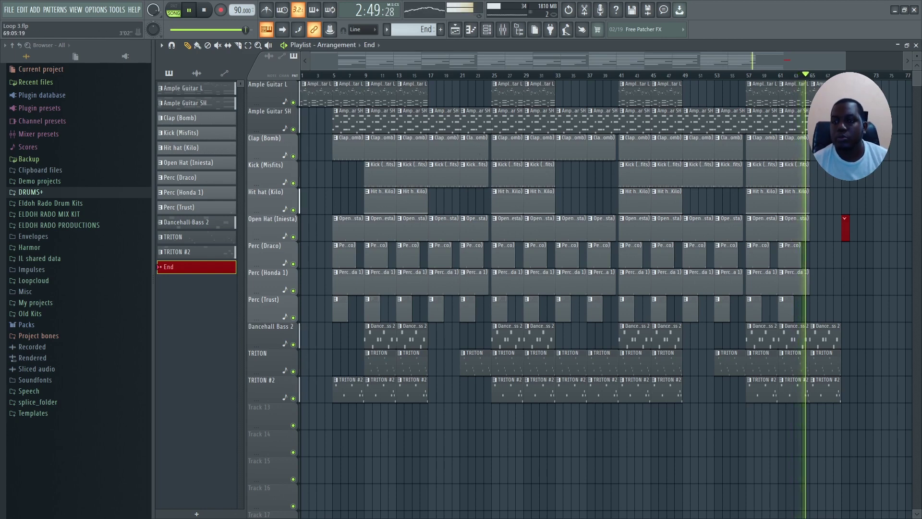
Replace the Dancehall Bass 2, TRITON and TRITON #2 clips at bar 65 with fresh copies of the bar 61 clips aligned to bar 65
scroll(845, 125, up, 5)
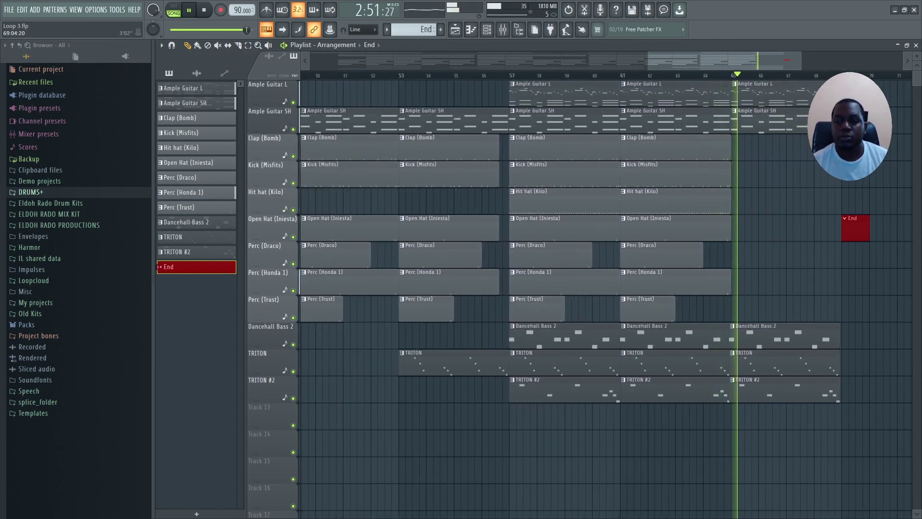
right_click(763, 364)
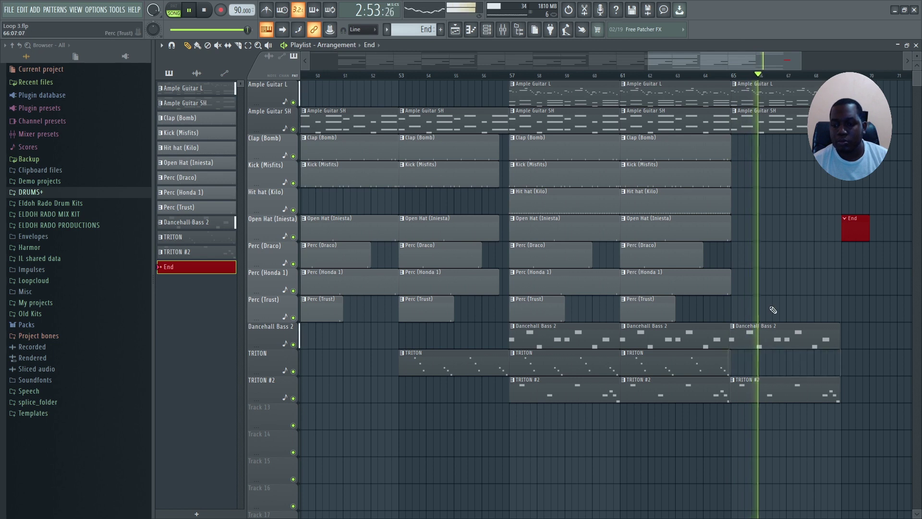
right_click(764, 389)
right_click(769, 336)
mouse_move(737, 440)
mouse_down()
mouse_move(687, 362)
mouse_move(648, 339)
mouse_move(757, 352)
mouse_up()
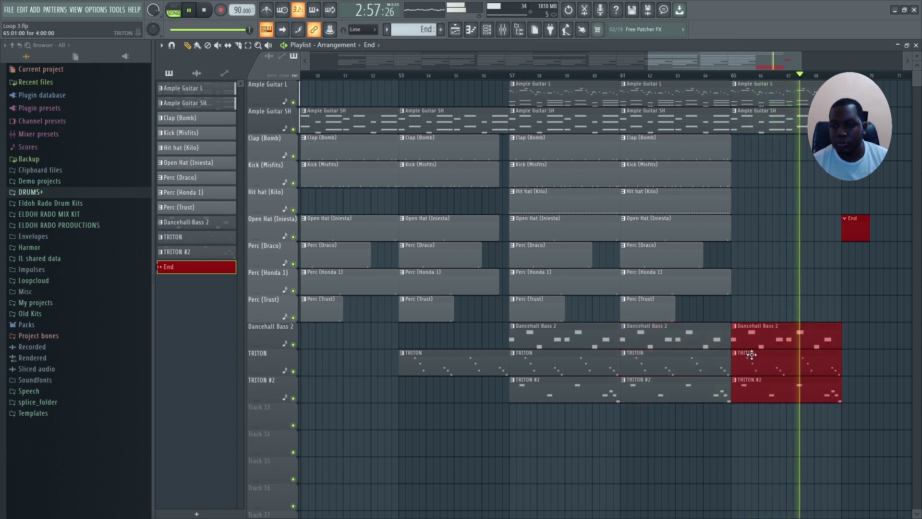